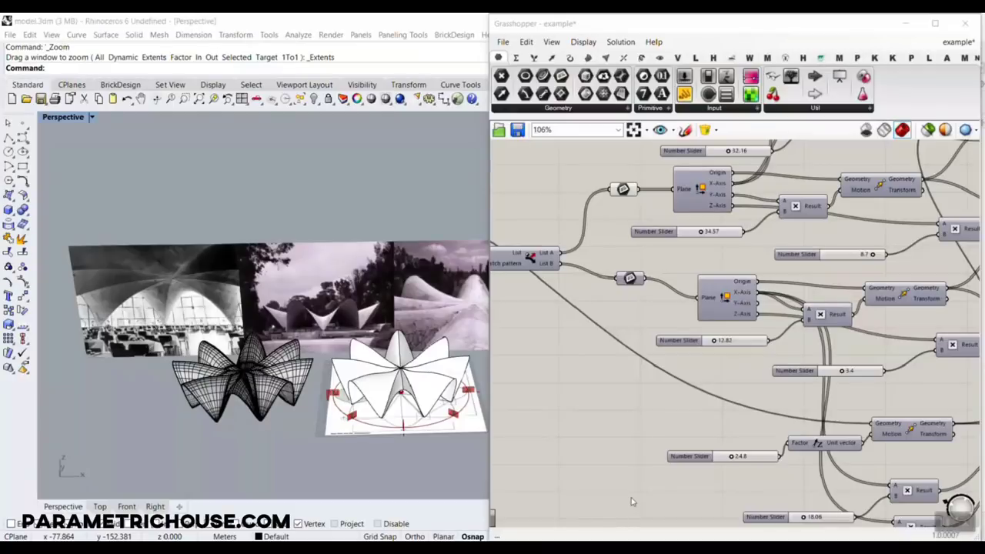
Examine the wireframe shell, the shaded parametric shell and the three reference photos from several angles.
scroll(414, 363, up, 5)
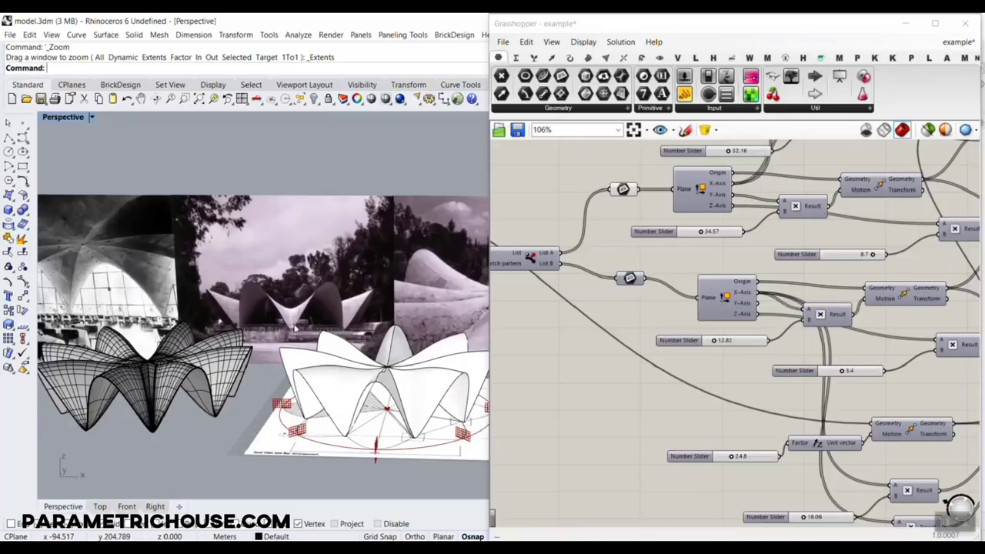
scroll(267, 299, down, 7)
right_drag(270, 302, 365, 375)
scroll(367, 378, up, 7)
right_drag(188, 399, 219, 338)
scroll(215, 338, down, 6)
right_drag(266, 304, 366, 361)
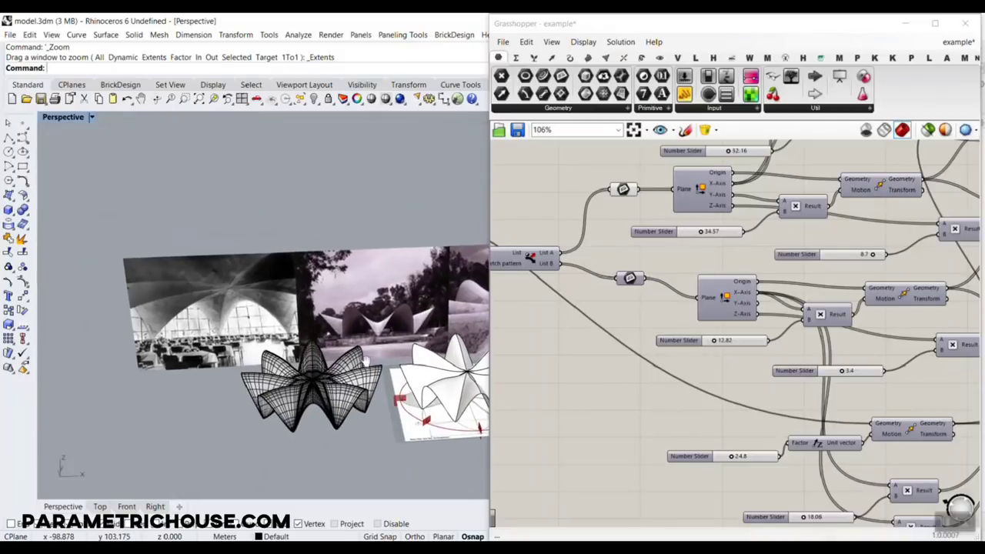
scroll(350, 369, up, 2)
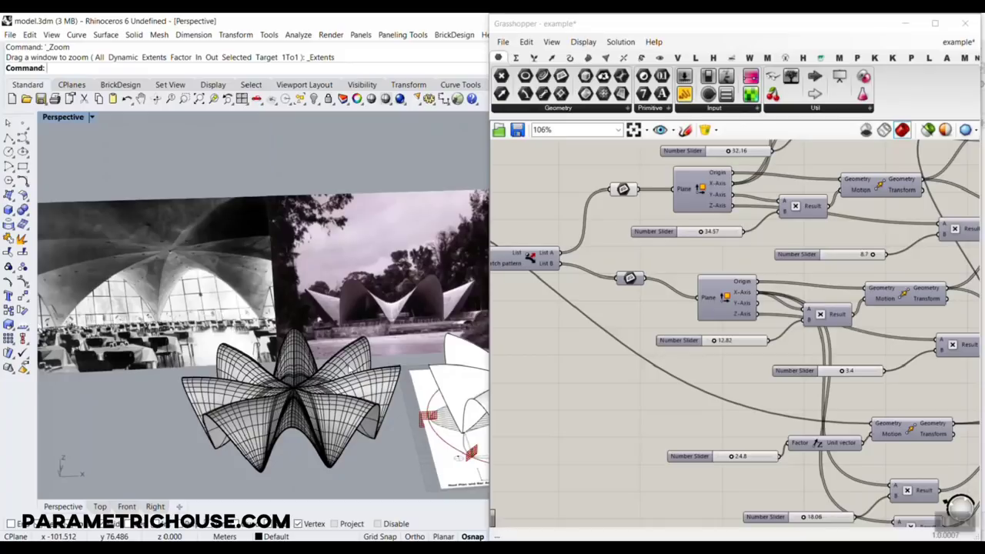
scroll(350, 370, down, 2)
right_drag(350, 369, 417, 339)
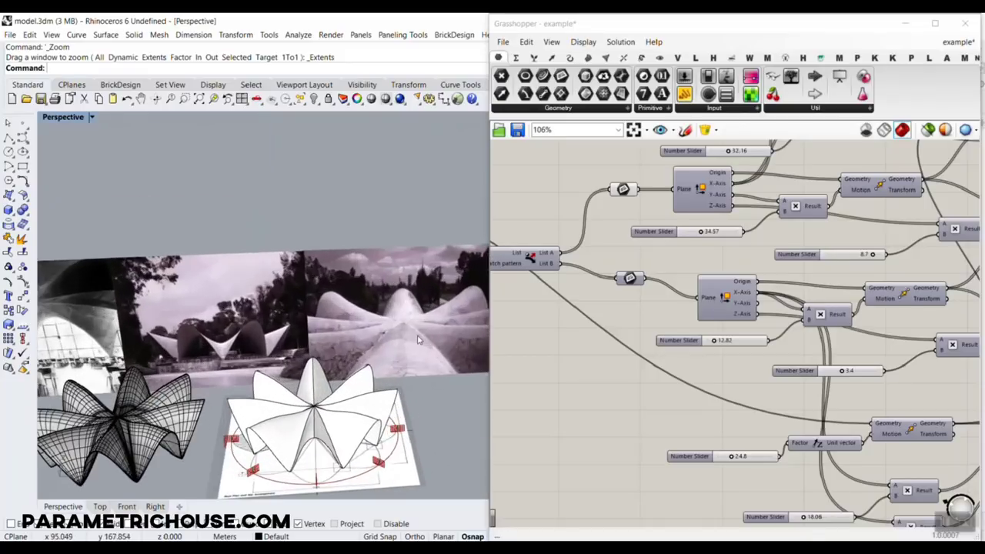
scroll(212, 383, up, 2)
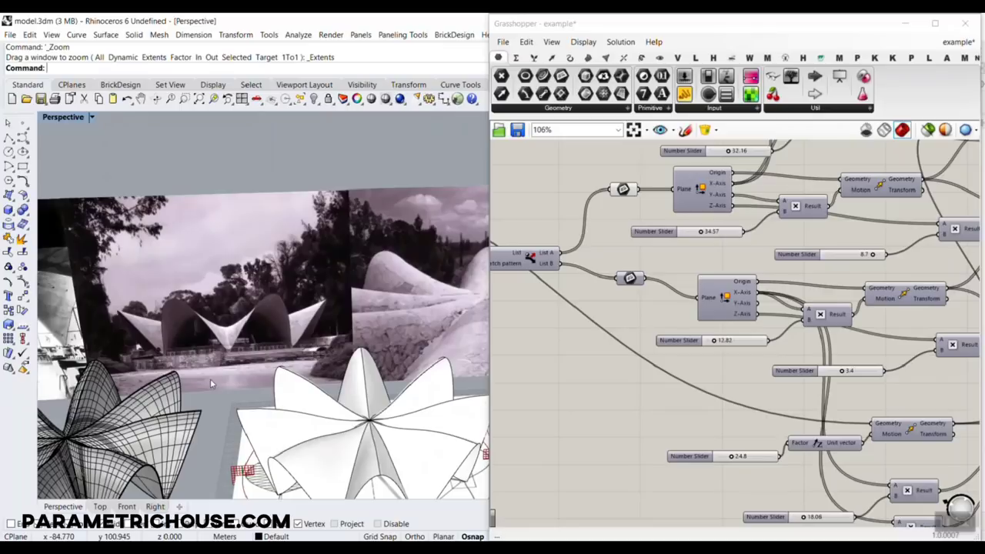
scroll(192, 328, down, 3)
right_drag(192, 328, 261, 428)
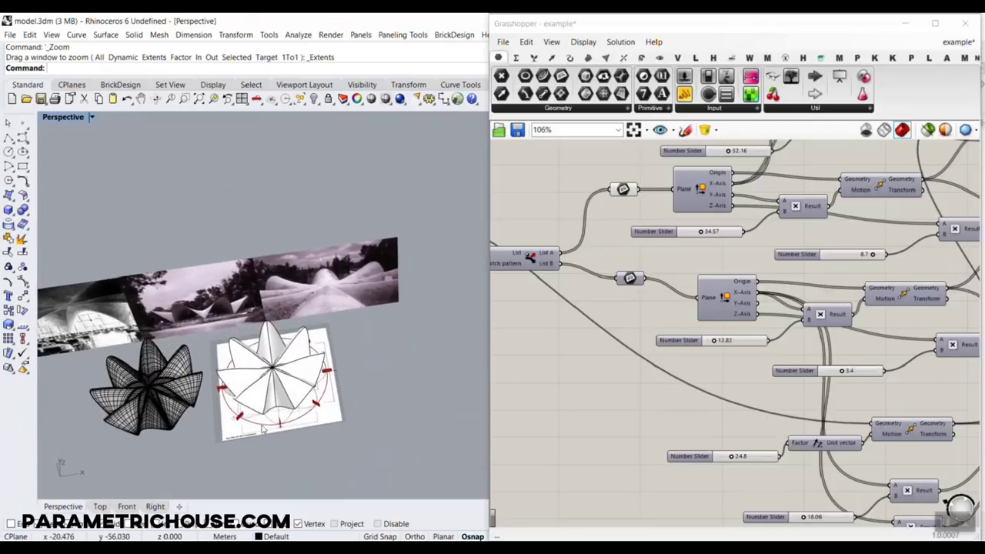
Move the roof plan image out from beneath the shaded shell to the empty area beside it and inspect its bar arrangement.
drag(319, 428, 465, 402)
click(462, 416)
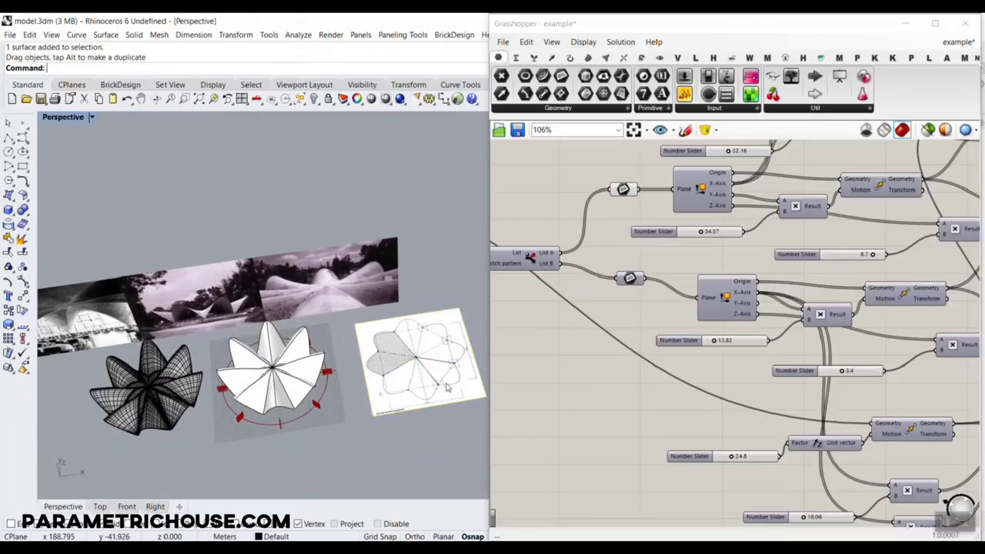
scroll(430, 378, up, 6)
shift+right_drag(430, 378, 316, 369)
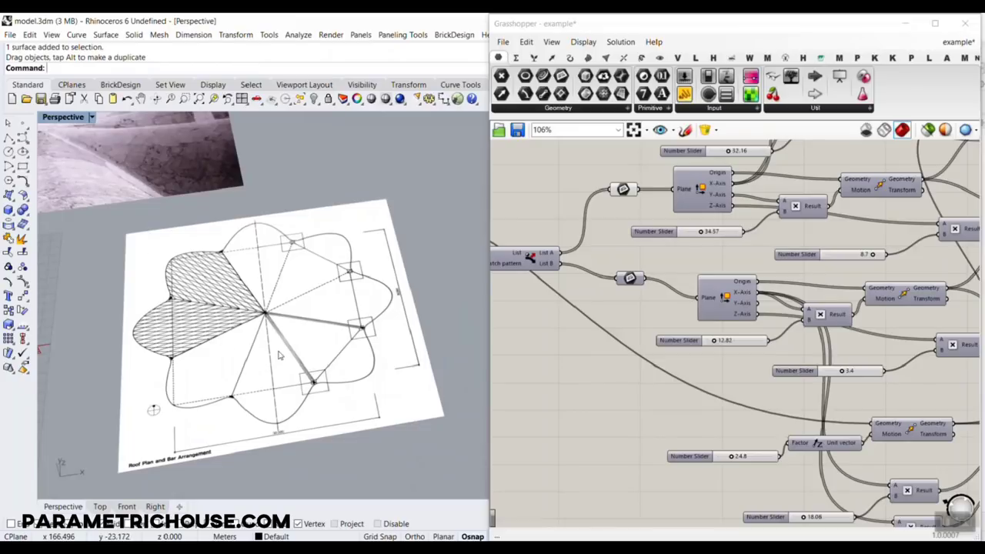
scroll(416, 278, down, 3)
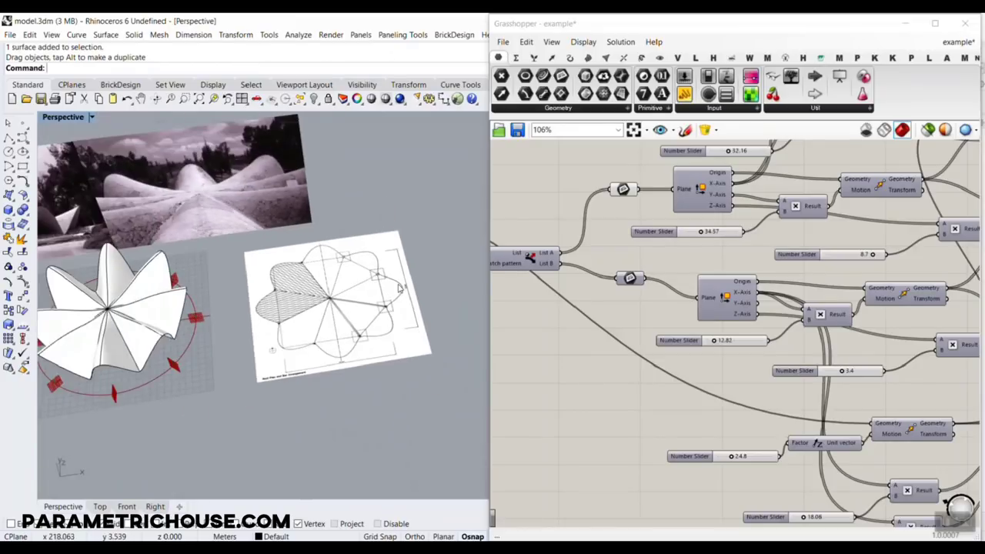
scroll(277, 317, up, 3)
scroll(204, 302, down, 3)
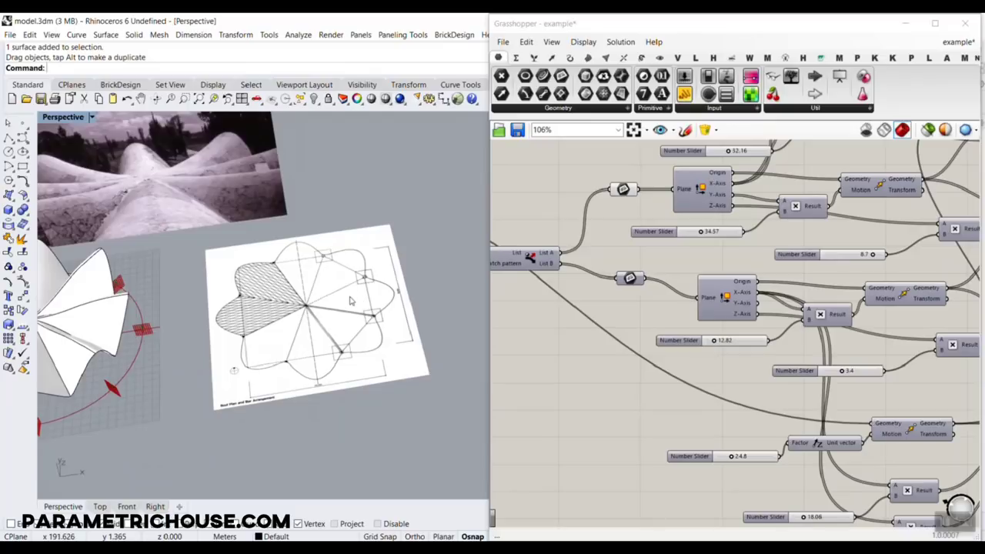
Set the radius of the shell's base circle to 57.15.
scroll(353, 300, down, 6)
scroll(259, 335, up, 8)
right_drag(257, 334, 270, 294)
scroll(706, 261, up, 8)
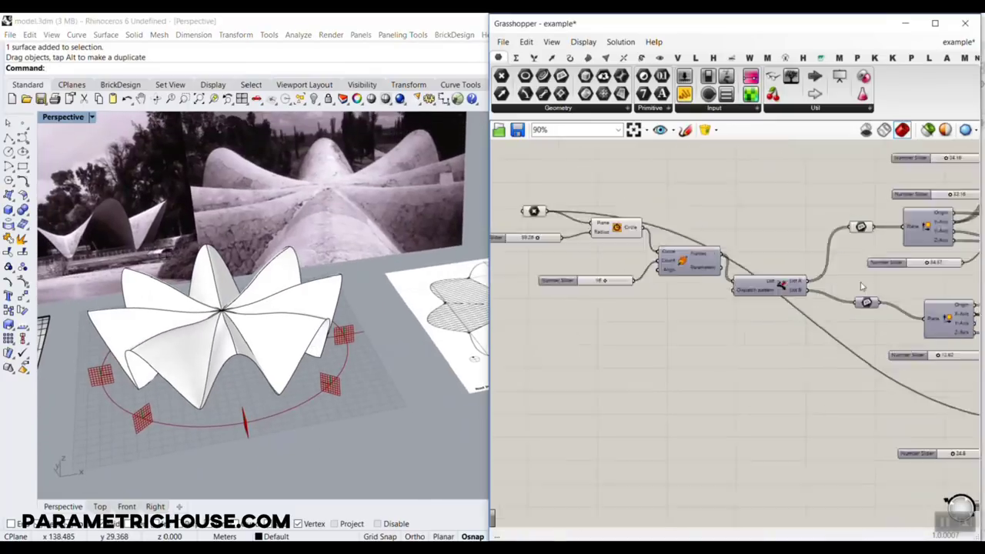
mouse_move(708, 262)
mouse_down()
mouse_move(661, 265)
mouse_move(743, 264)
mouse_move(653, 262)
mouse_move(705, 261)
mouse_up()
scroll(738, 301, down, 5)
scroll(604, 215, up, 5)
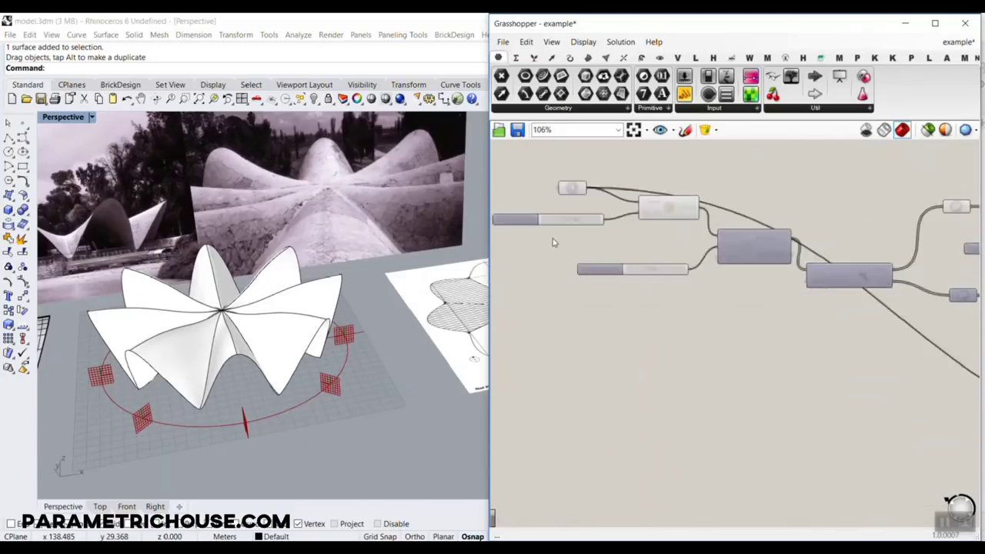
mouse_move(620, 202)
mouse_down()
mouse_move(654, 205)
mouse_move(613, 210)
mouse_up()
Set the multiplier driving the move of the List A frame origins to 40.35.
right_drag(914, 260, 690, 262)
scroll(741, 281, down, 7)
right_drag(880, 269, 666, 325)
scroll(667, 325, up, 4)
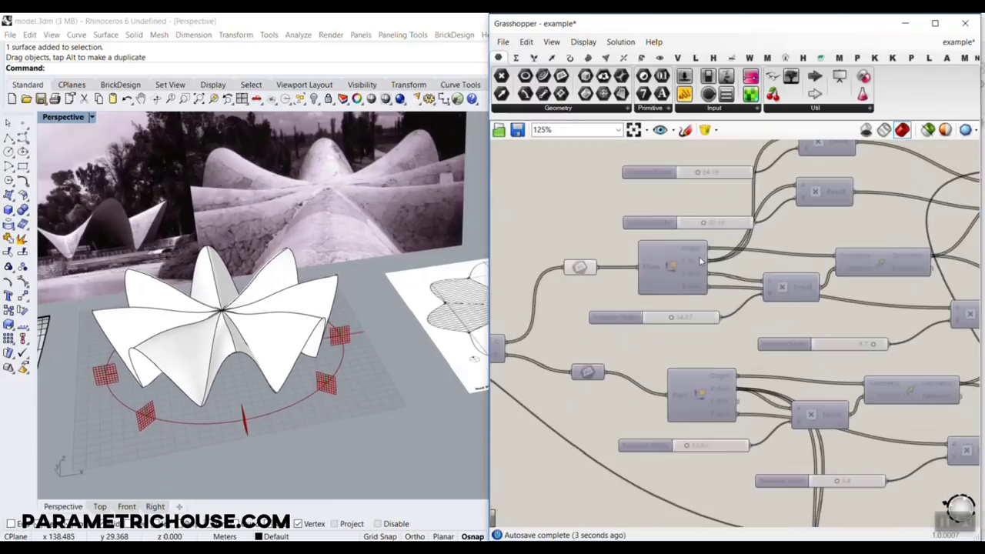
right_drag(725, 208, 659, 314)
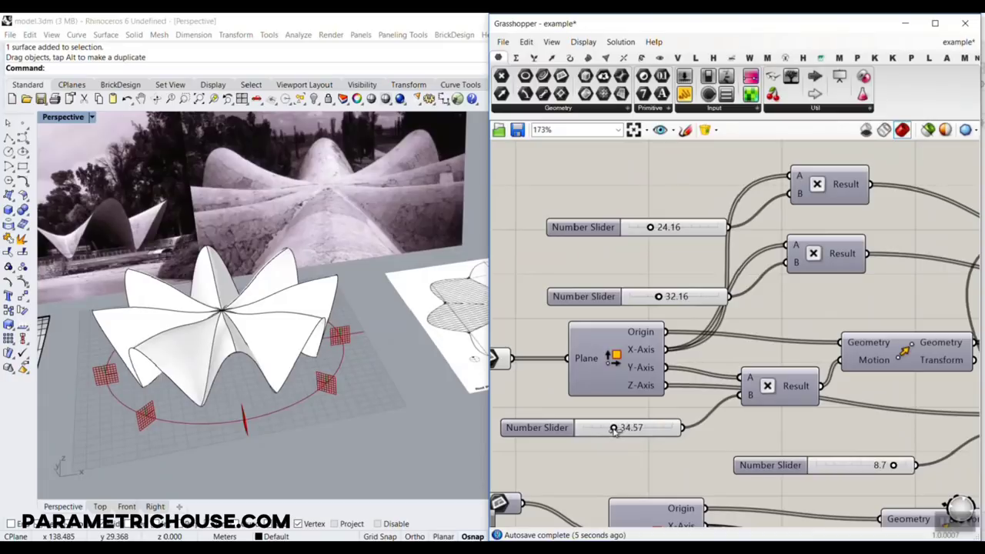
drag(614, 429, 619, 430)
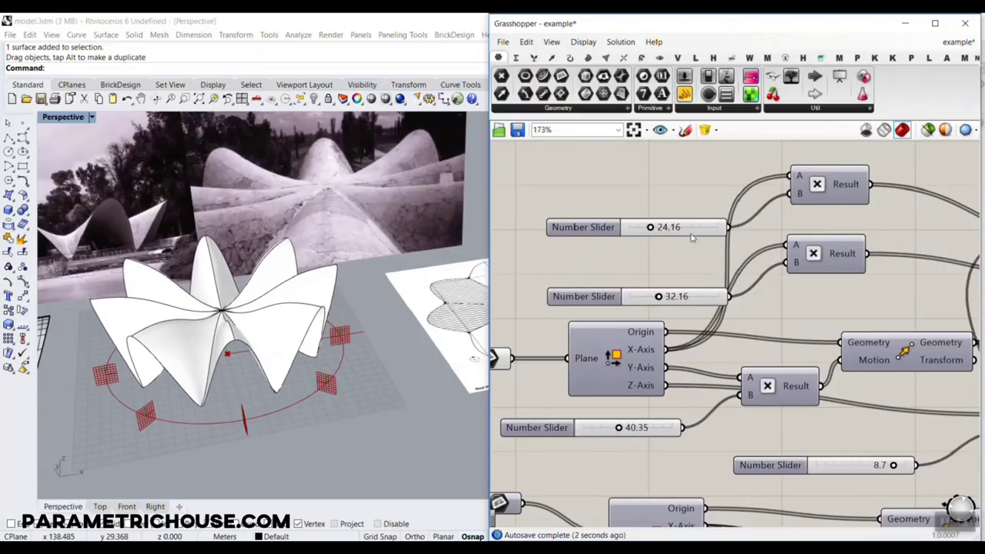
Set the X-axis multiplier feeding the first curve's start tangent to 33.99.
right_drag(692, 238, 679, 289)
mouse_move(638, 279)
mouse_down()
mouse_move(669, 280)
mouse_move(646, 279)
mouse_up()
scroll(775, 264, down, 3)
right_drag(776, 264, 698, 241)
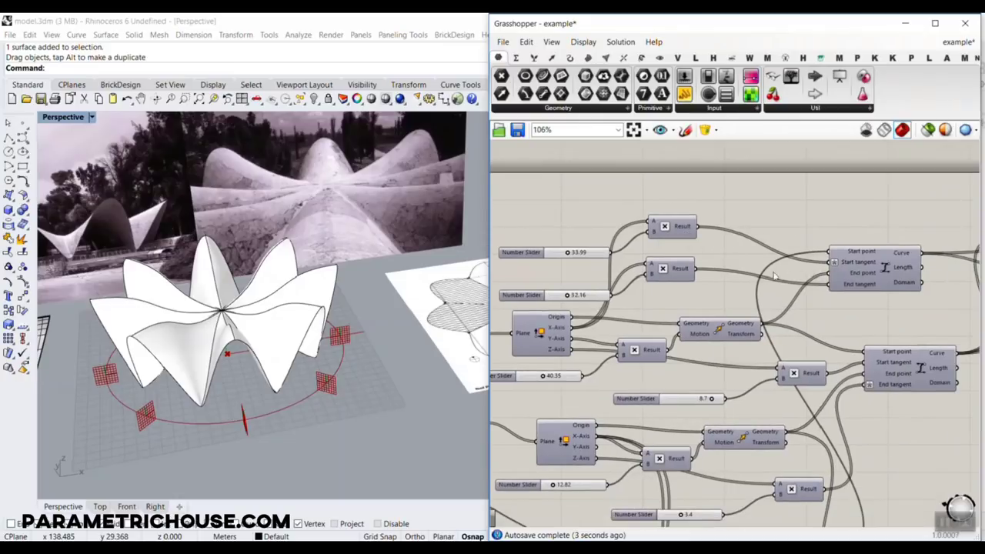
Set the multiplier feeding the second curve's start tangent to 7.8, matching the shell's edge to the roof plan.
scroll(853, 272, down, 5)
scroll(725, 369, up, 6)
scroll(801, 261, up, 3)
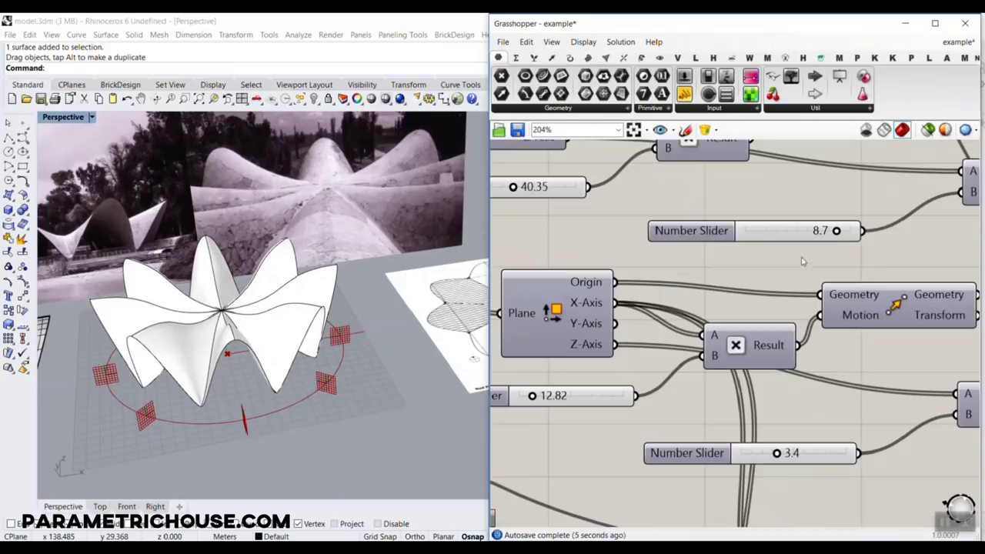
mouse_move(838, 235)
mouse_down()
mouse_move(791, 234)
mouse_move(837, 235)
mouse_up()
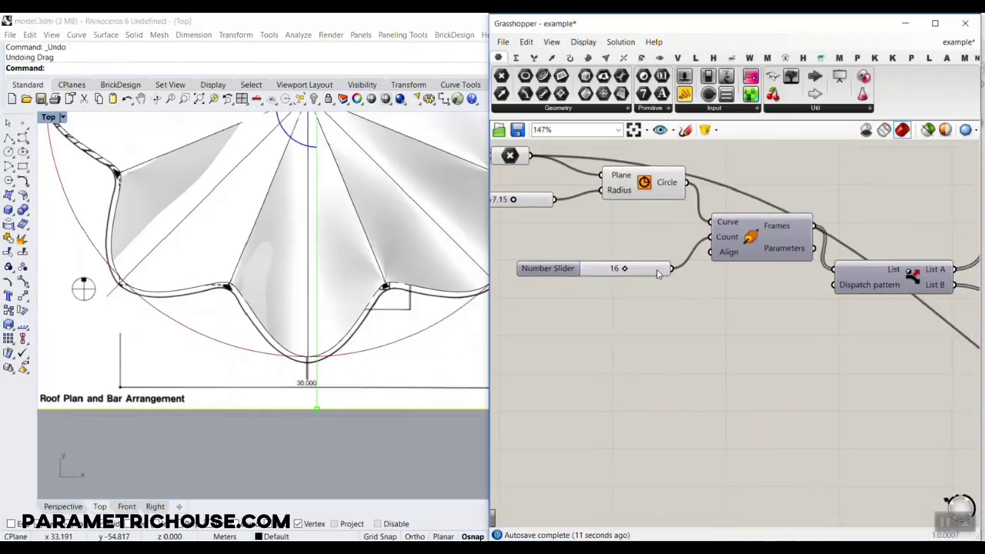
scroll(770, 293, down, 5)
scroll(778, 279, up, 7)
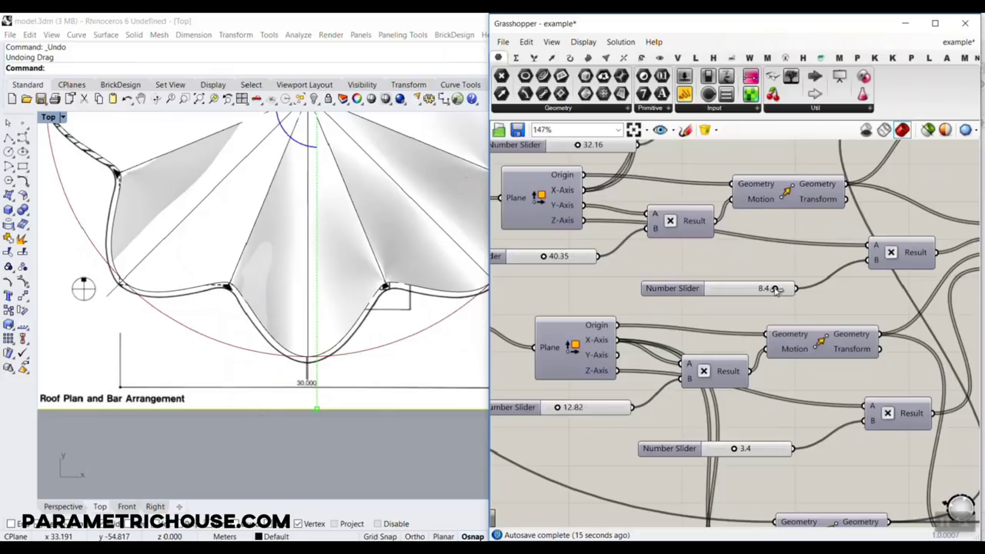
mouse_move(776, 288)
mouse_down()
mouse_move(752, 288)
mouse_move(770, 289)
mouse_up()
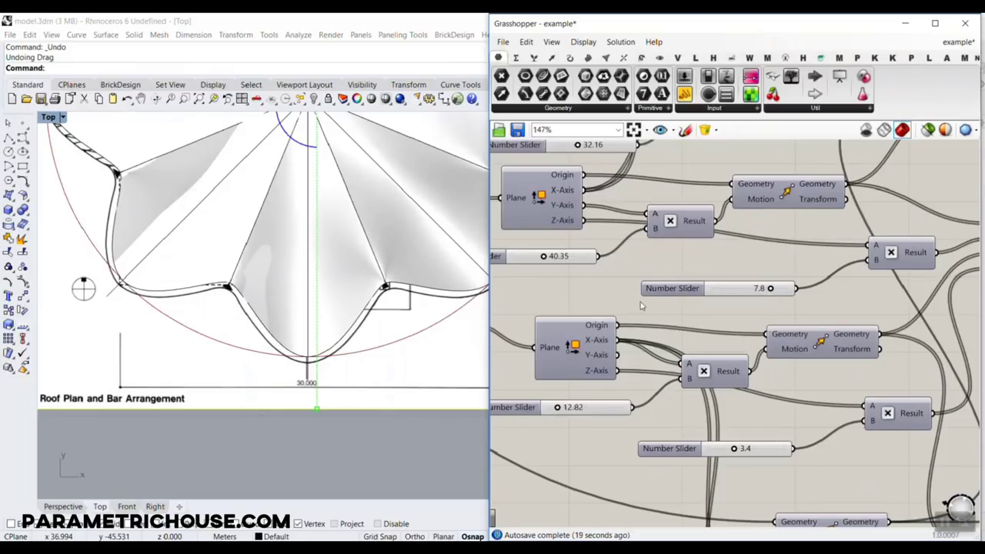
Set the multiplier driving the move of the List A frame origins to 34.57.
scroll(641, 307, down, 2)
right_drag(645, 305, 684, 316)
scroll(649, 312, up, 3)
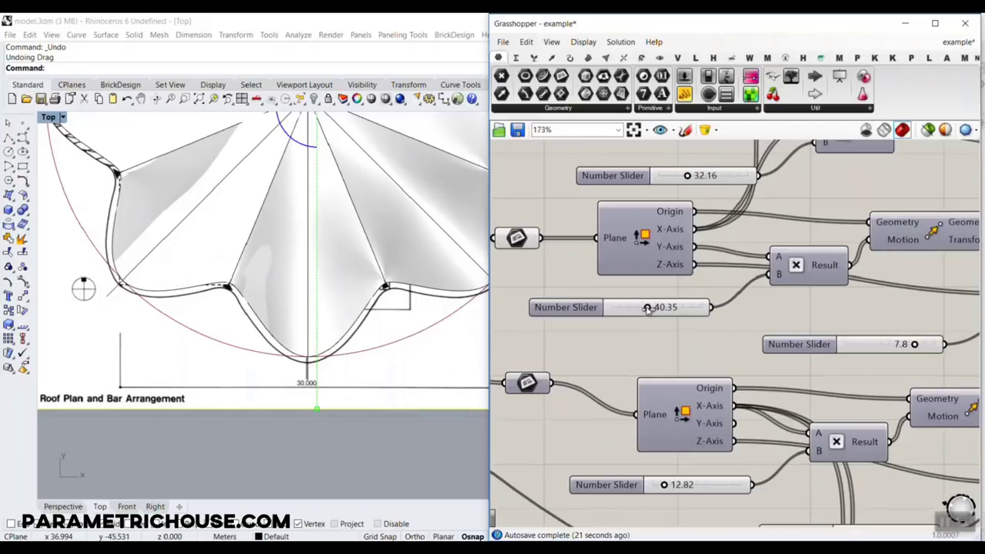
drag(648, 308, 642, 309)
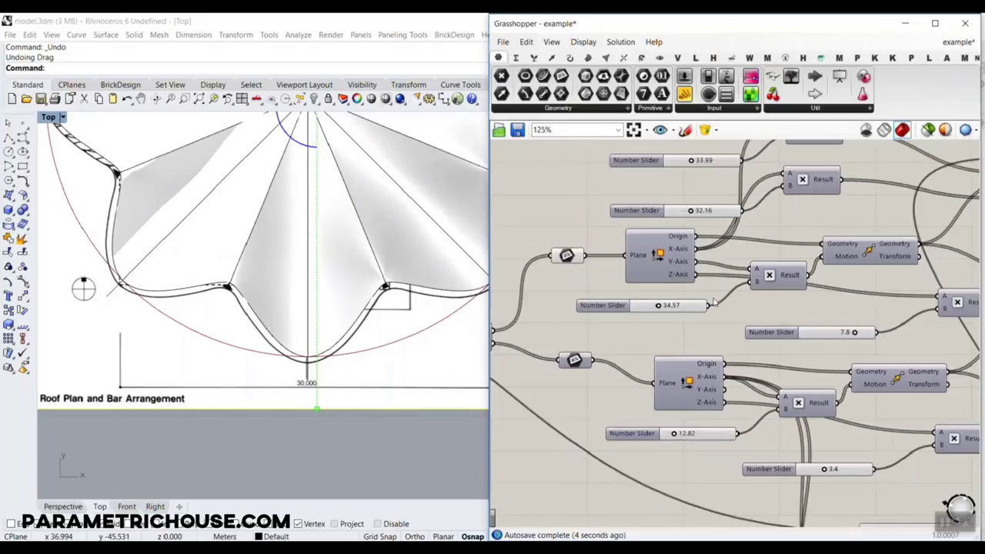
Set the multiplier driving the move of the List B frame origins to 10.85.
scroll(745, 371, down, 2)
scroll(623, 362, up, 3)
drag(609, 344, 608, 344)
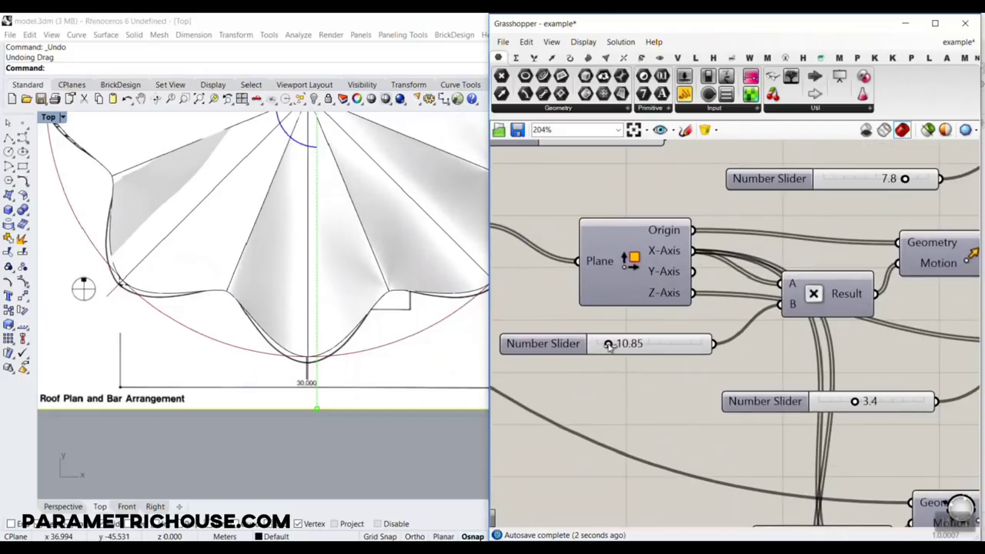
Try Unit Z factors of 34.0 and 57.1 for the shell's centre point, checking the shape in the Perspective view.
scroll(608, 345, down, 3)
scroll(690, 302, up, 3)
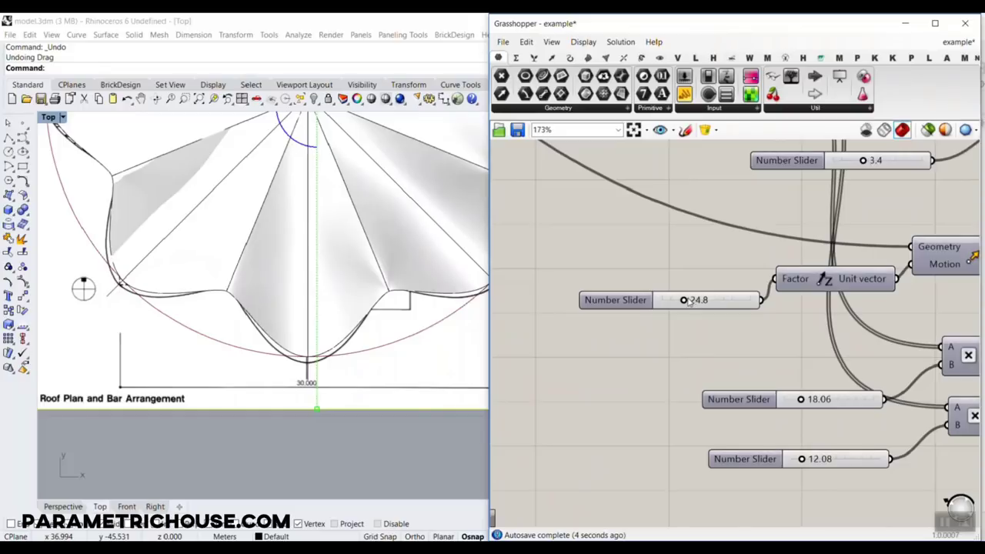
drag(684, 301, 691, 301)
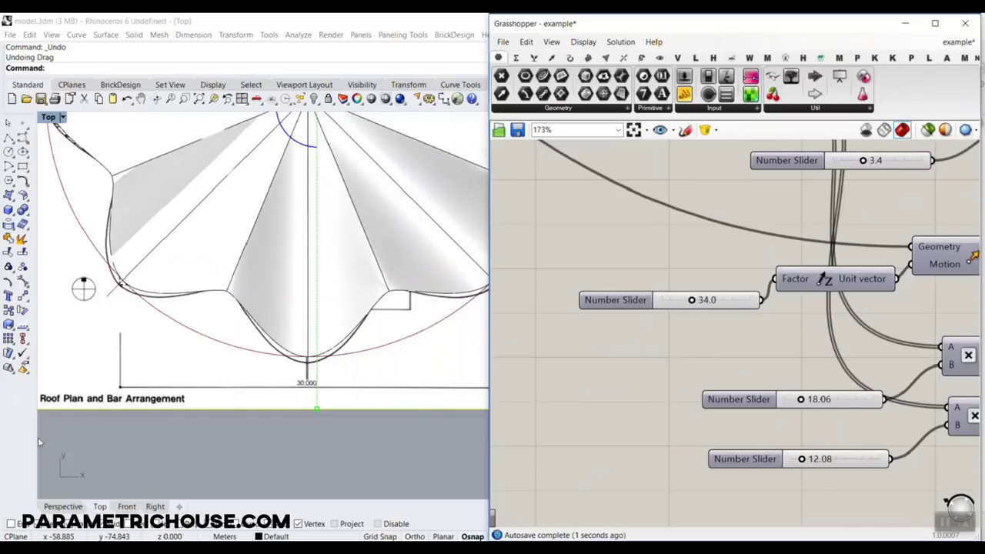
click(63, 506)
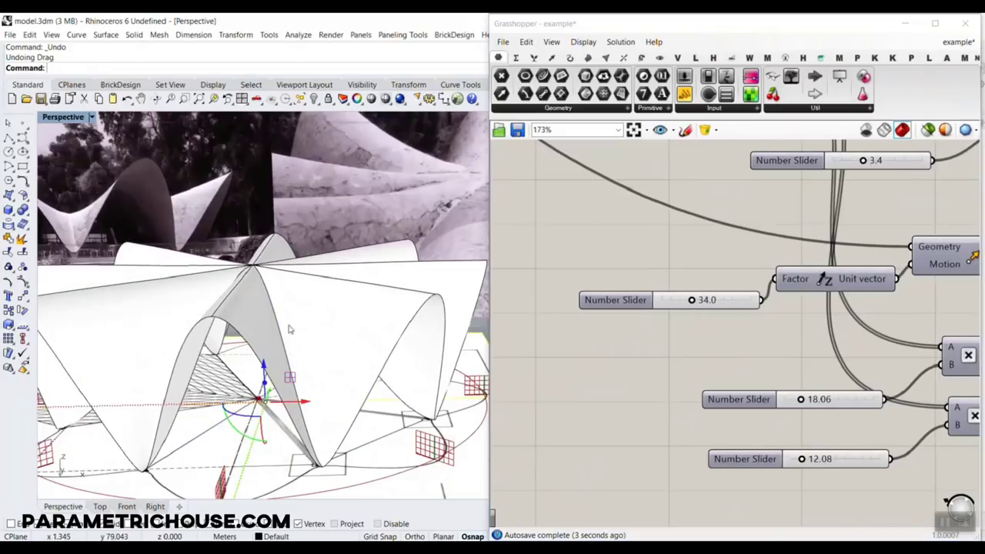
click(691, 300)
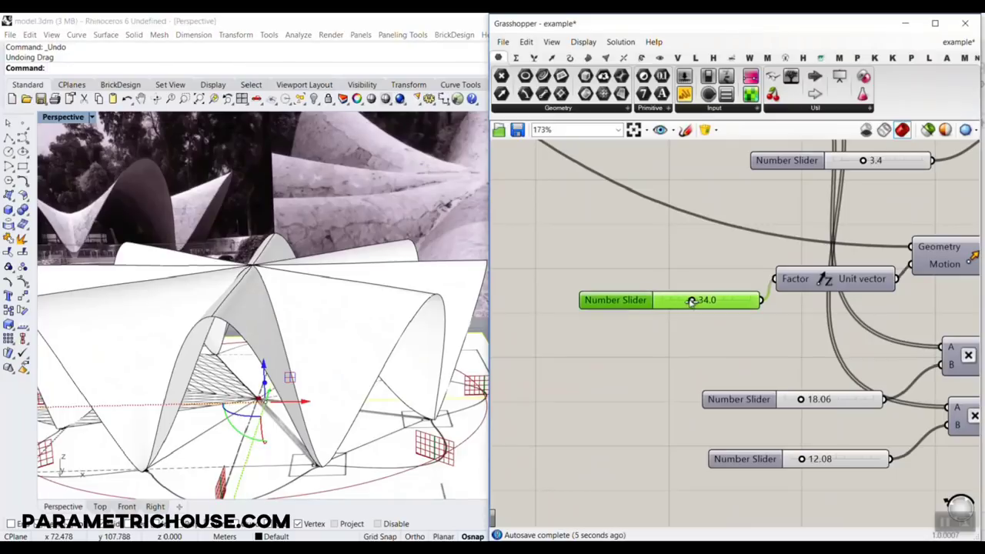
drag(691, 300, 714, 301)
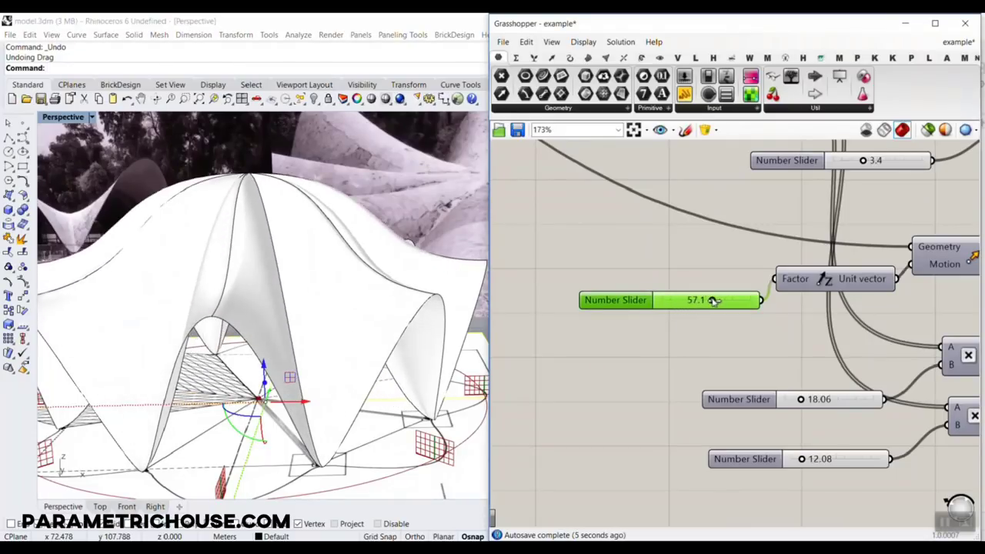
Check the shell against the reference photos and set the centre point's Unit Z factor to 21.8.
scroll(308, 279, down, 5)
right_drag(308, 280, 339, 346)
scroll(346, 290, up, 4)
right_drag(427, 346, 323, 280)
scroll(403, 270, down, 5)
scroll(323, 279, down, 2)
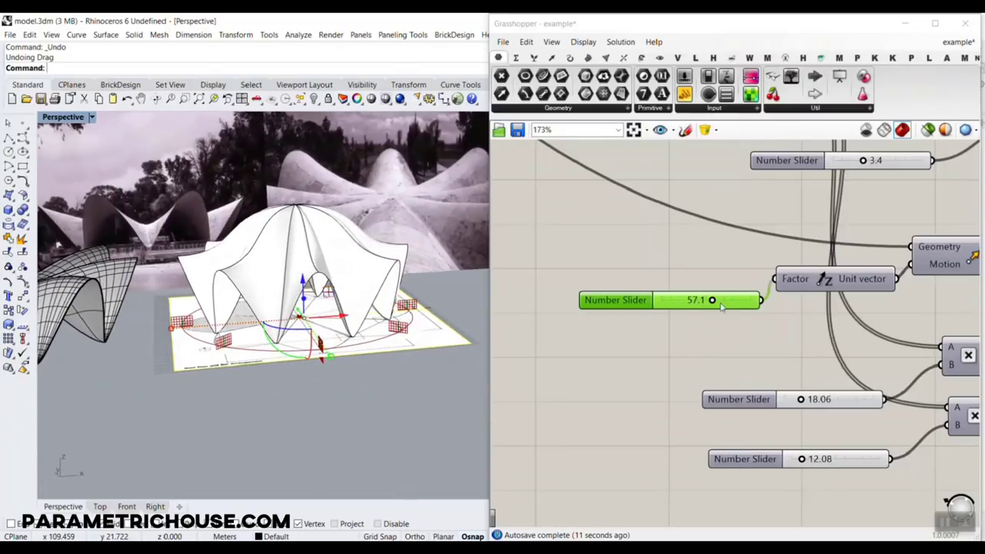
drag(714, 300, 699, 300)
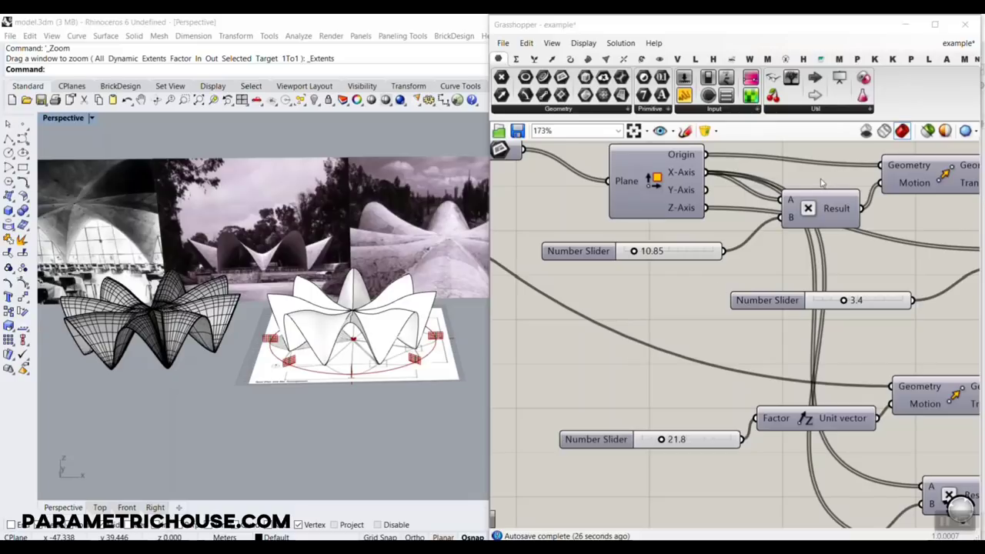
drag(905, 114, 934, 53)
scroll(631, 368, down, 2)
right_click(676, 374)
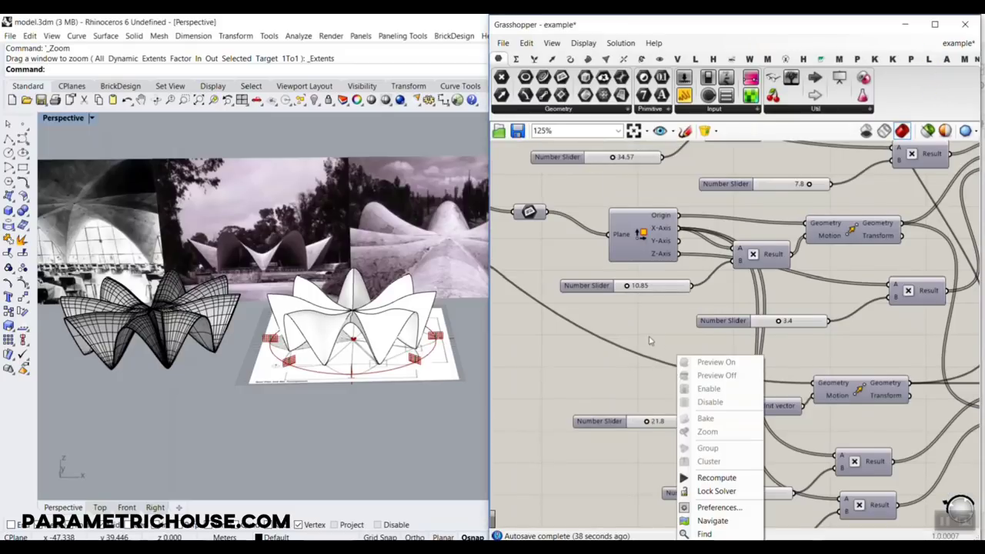
right_drag(649, 337, 618, 322)
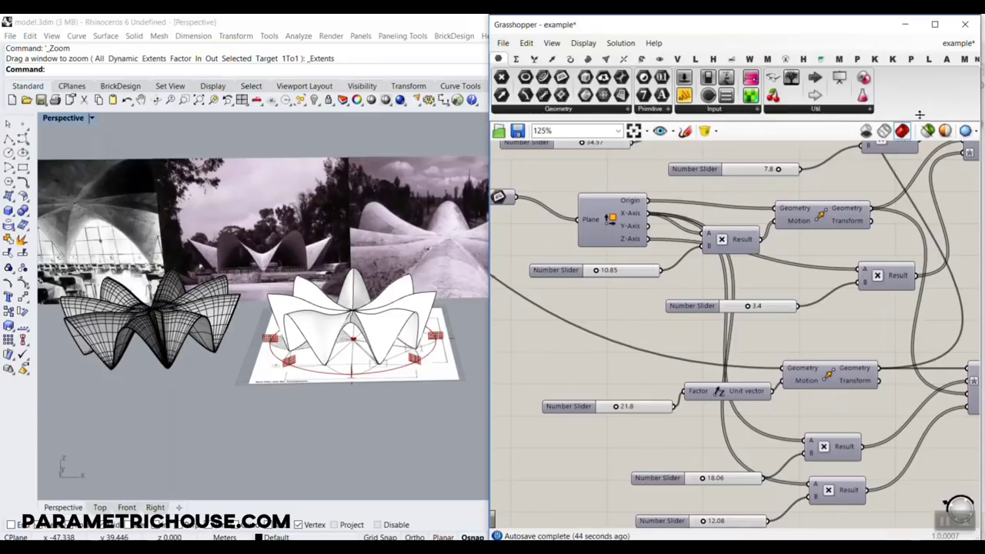
drag(919, 114, 932, 78)
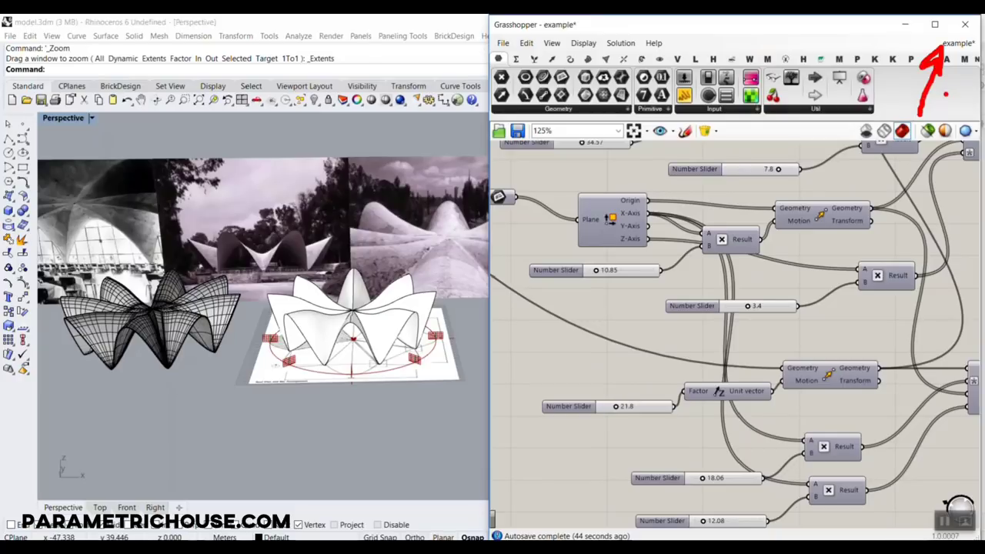
key(Escape)
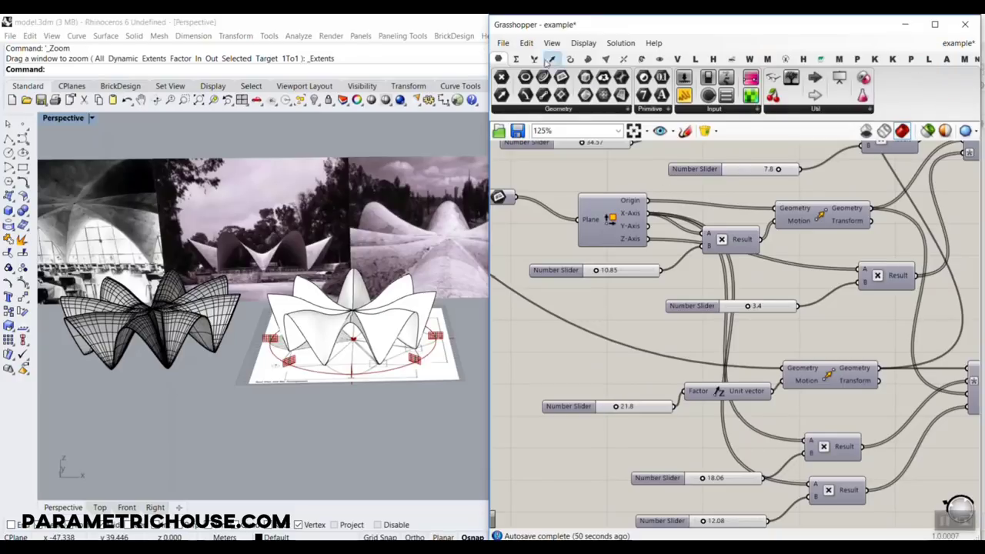
click(506, 45)
click(505, 45)
click(517, 59)
click(505, 45)
click(543, 57)
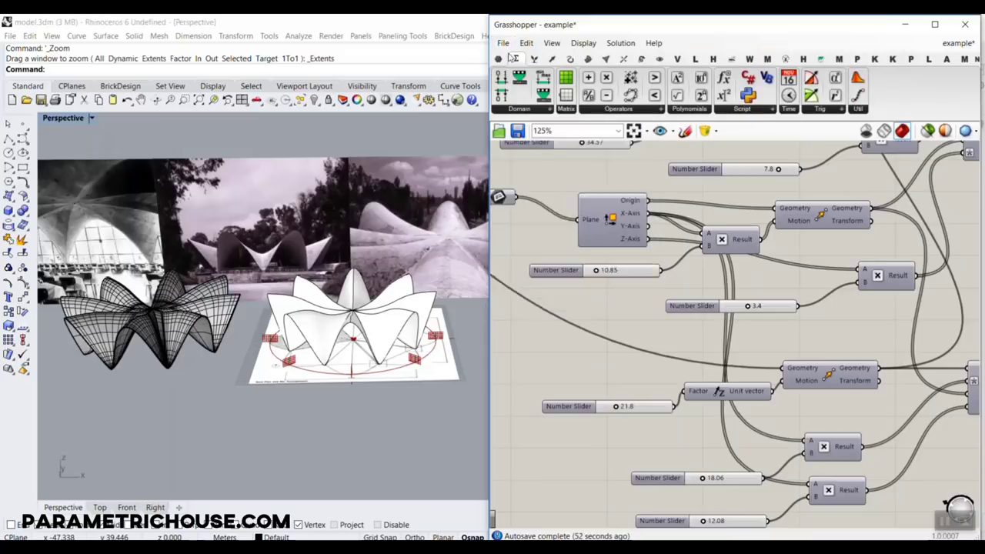
Examine the exterior and interior reference photos of the shell roof in the Perspective view.
scroll(266, 291, down, 3)
scroll(264, 290, up, 5)
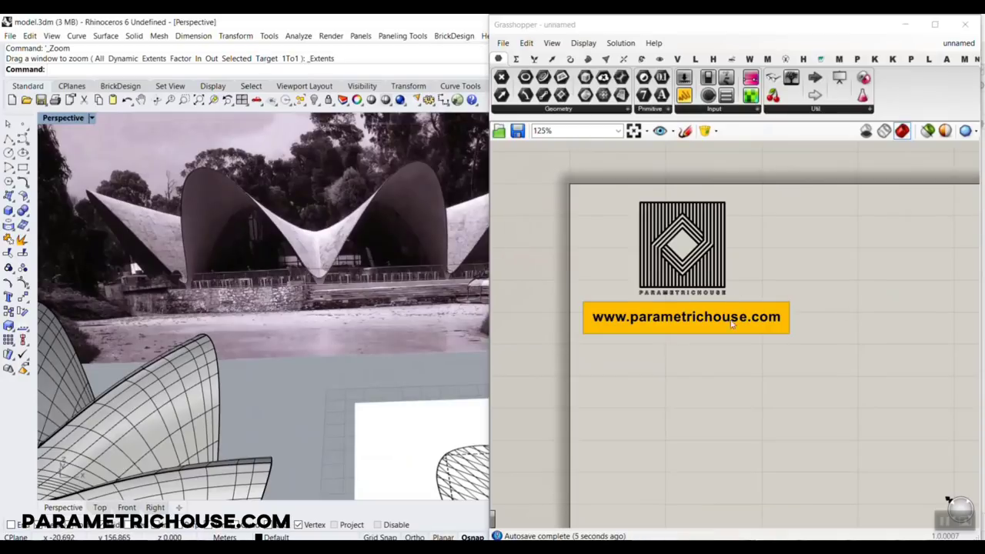
right_drag(805, 374, 736, 334)
shift+right_drag(408, 343, 410, 294)
scroll(411, 292, down, 8)
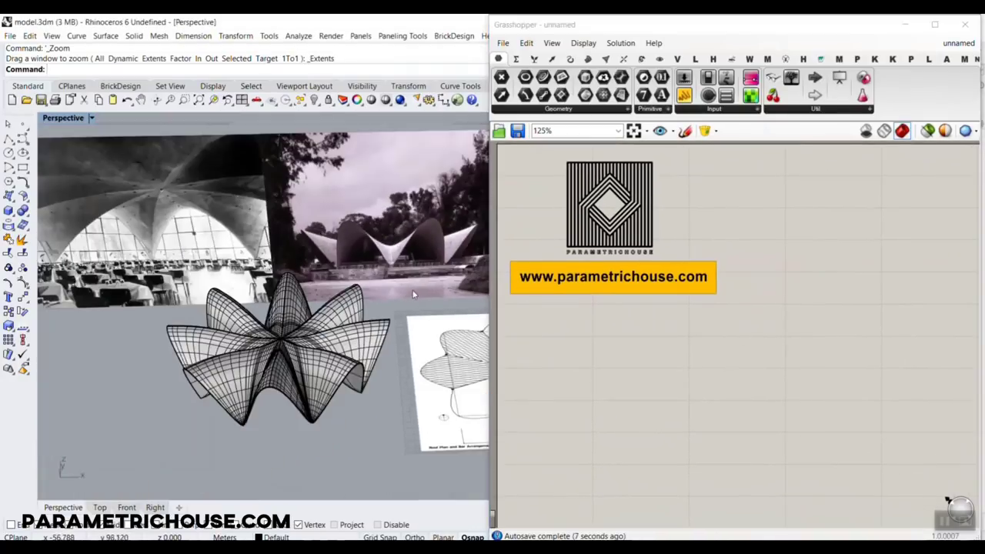
scroll(370, 258, up, 12)
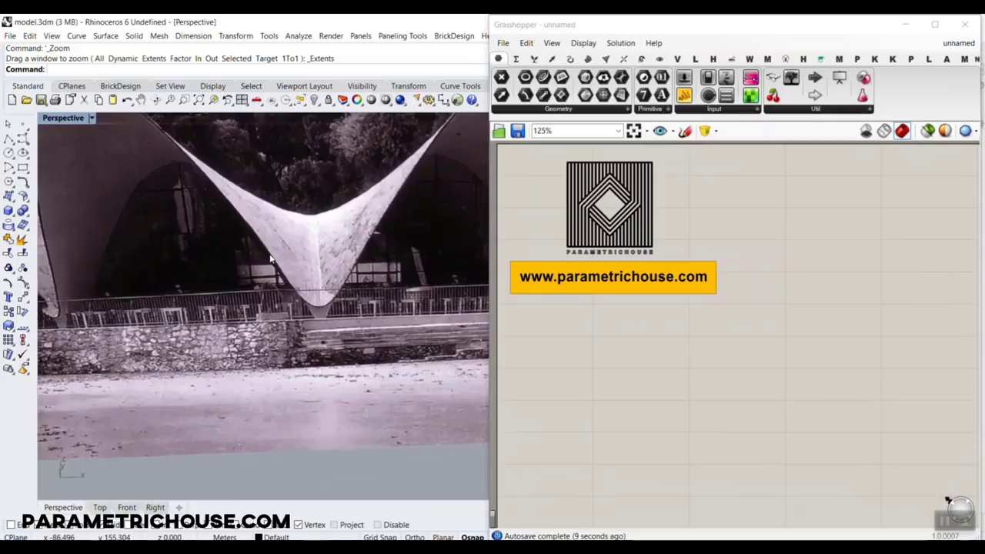
scroll(344, 299, down, 2)
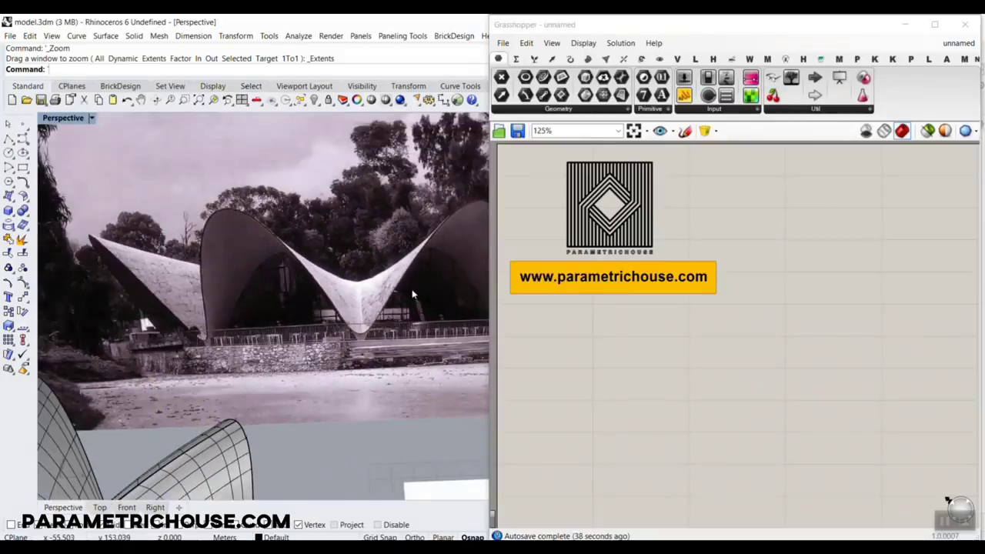
scroll(412, 294, down, 14)
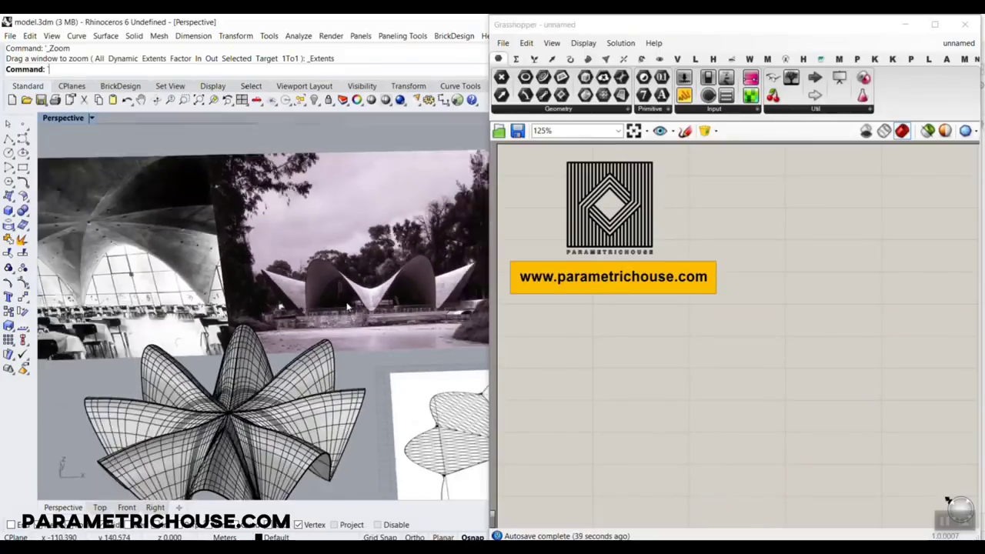
shift+right_drag(157, 242, 244, 270)
scroll(244, 271, up, 10)
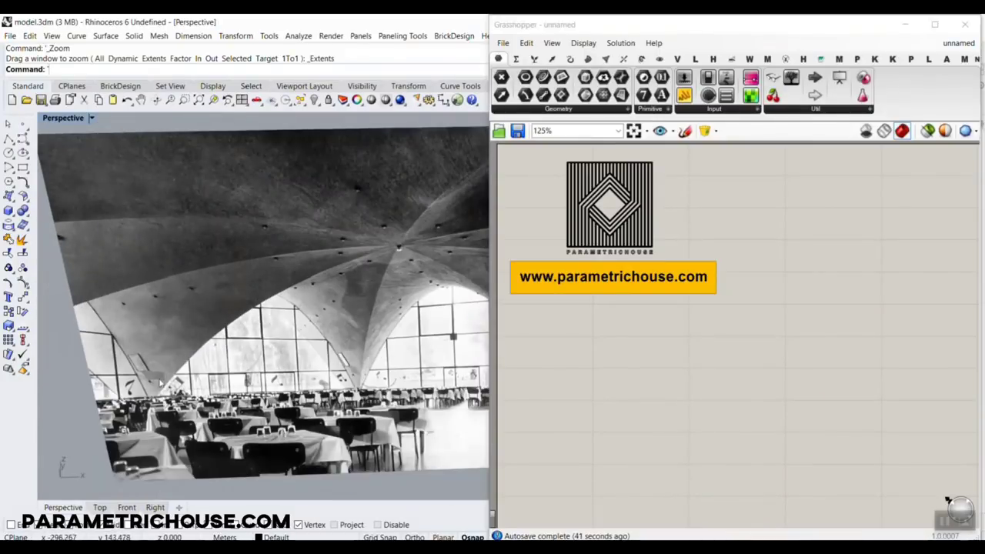
Trace the wavy free edge and the ribs running to the crown on the interior reference photo.
mouse_move(207, 261)
mouse_down()
mouse_move(269, 288)
mouse_move(348, 381)
mouse_move(445, 285)
mouse_up()
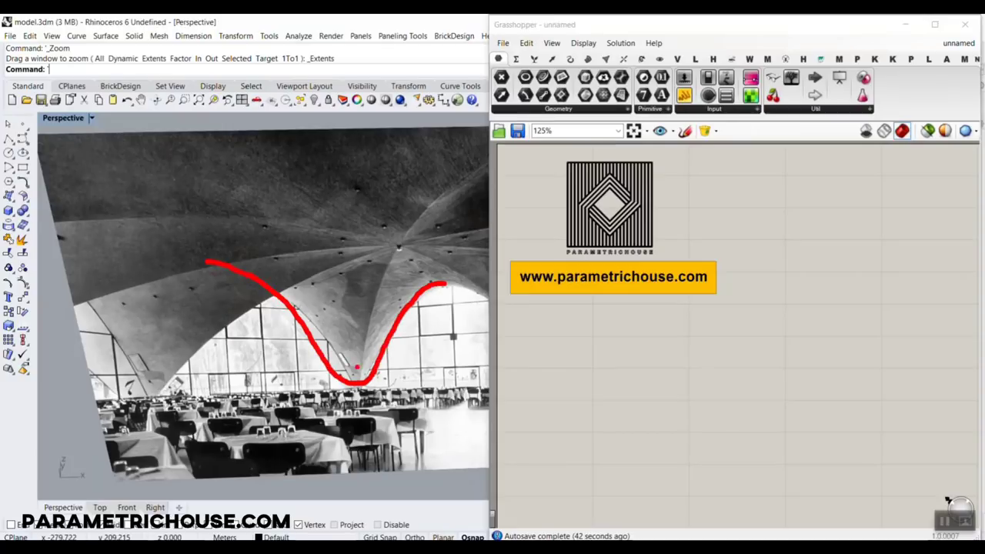
drag(355, 378, 418, 241)
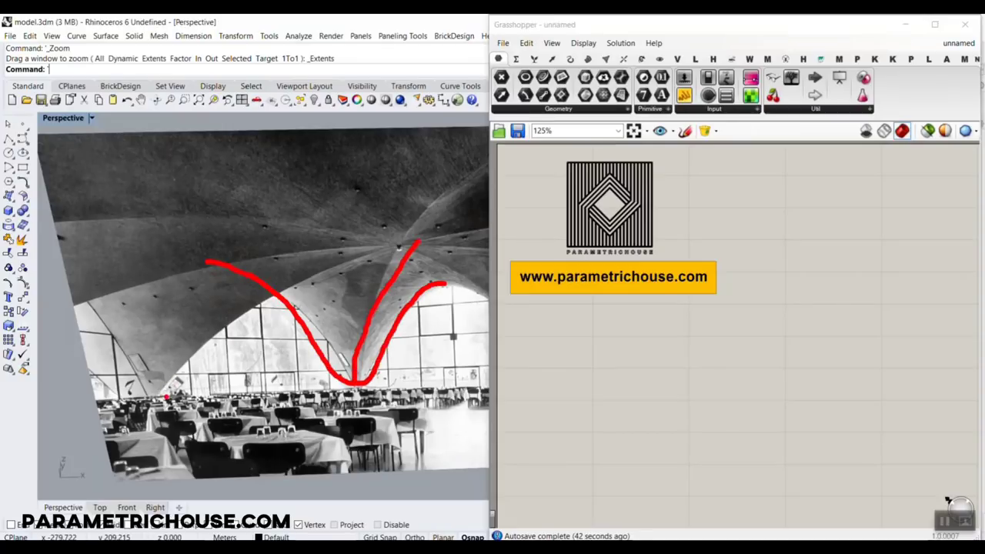
mouse_move(165, 396)
mouse_down()
mouse_move(312, 276)
mouse_move(400, 244)
mouse_up()
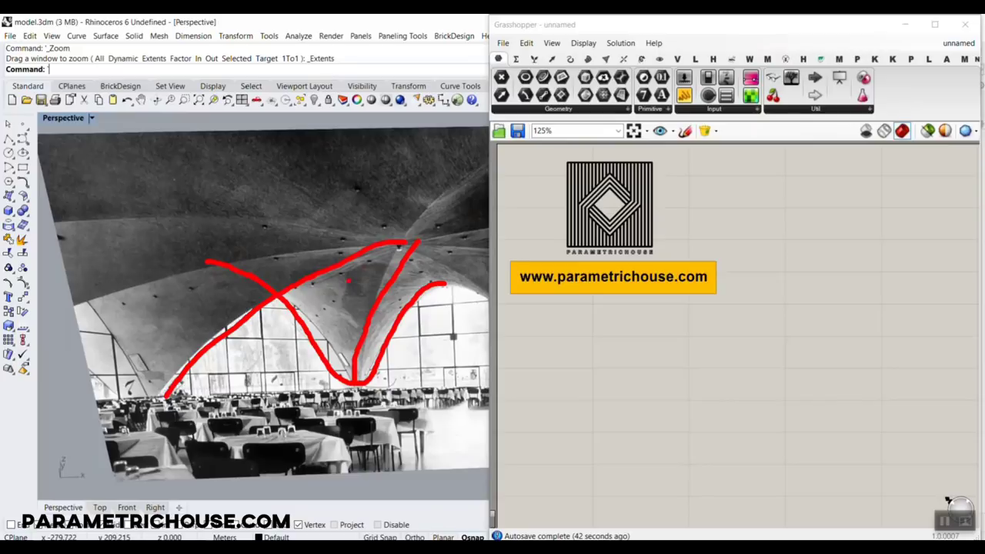
key(Escape)
Trace the ridge line from a raised petal tip to the shell's centre on the rooftop reference photo.
scroll(234, 300, down, 15)
scroll(327, 316, up, 9)
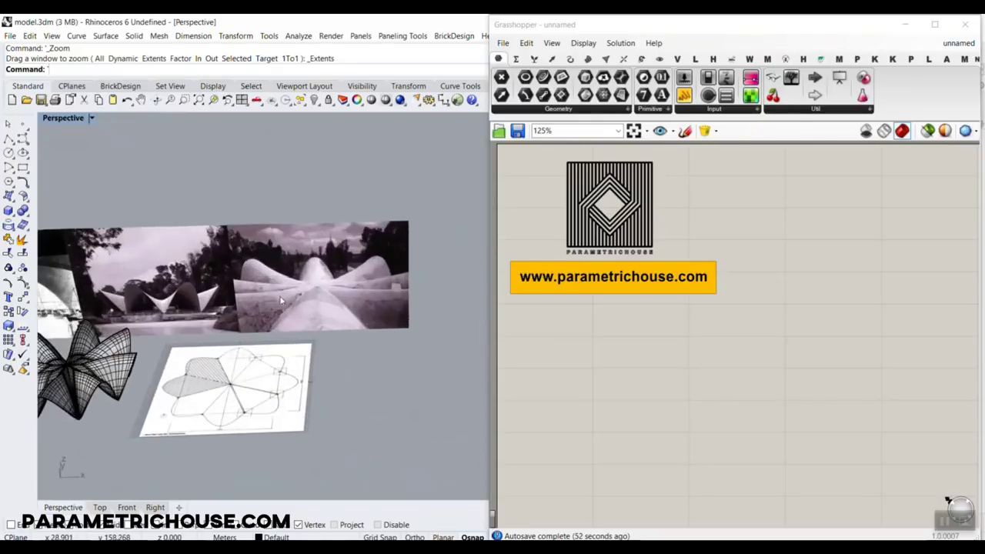
scroll(281, 300, up, 3)
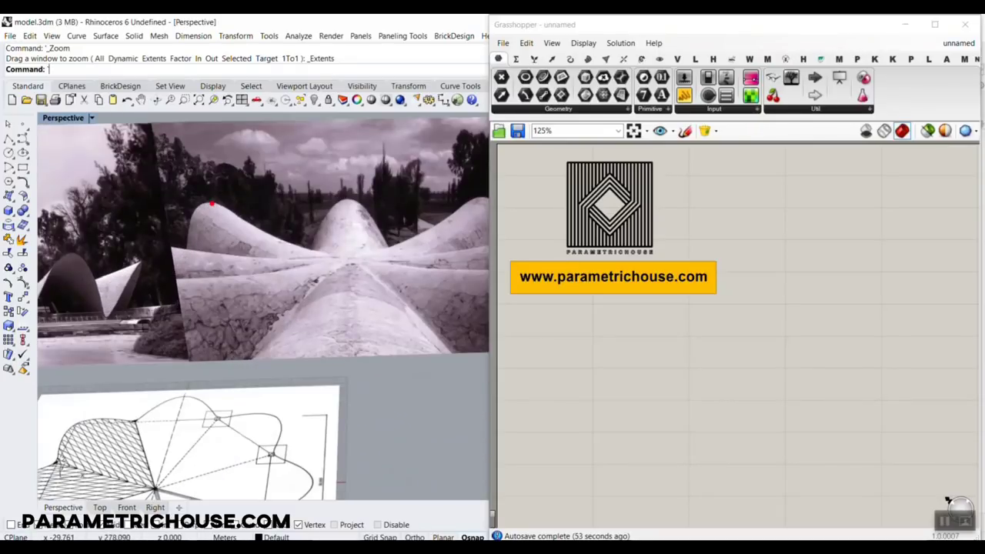
drag(228, 220, 343, 257)
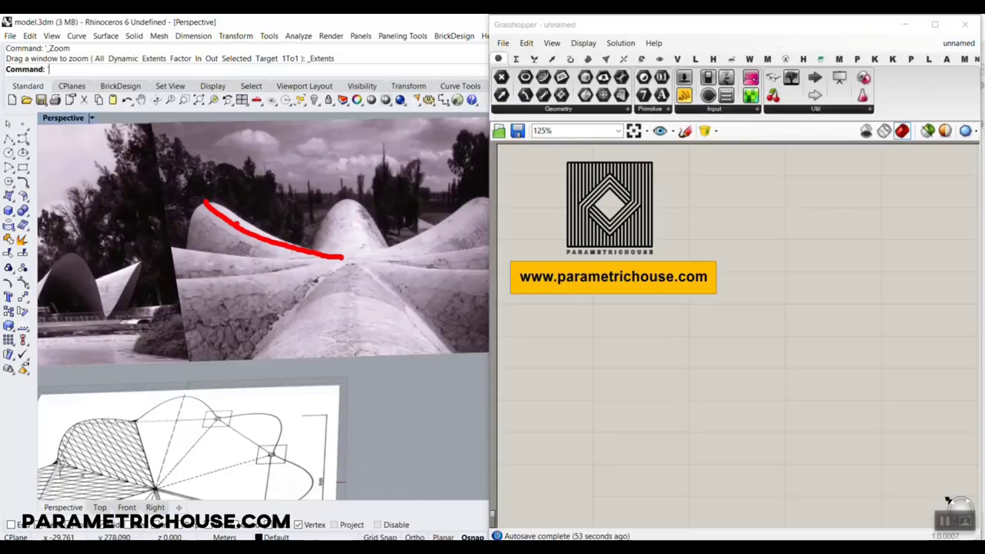
key(Escape)
Inspect the finished shell model from above and delete it from beside the roof plan.
scroll(221, 325, down, 10)
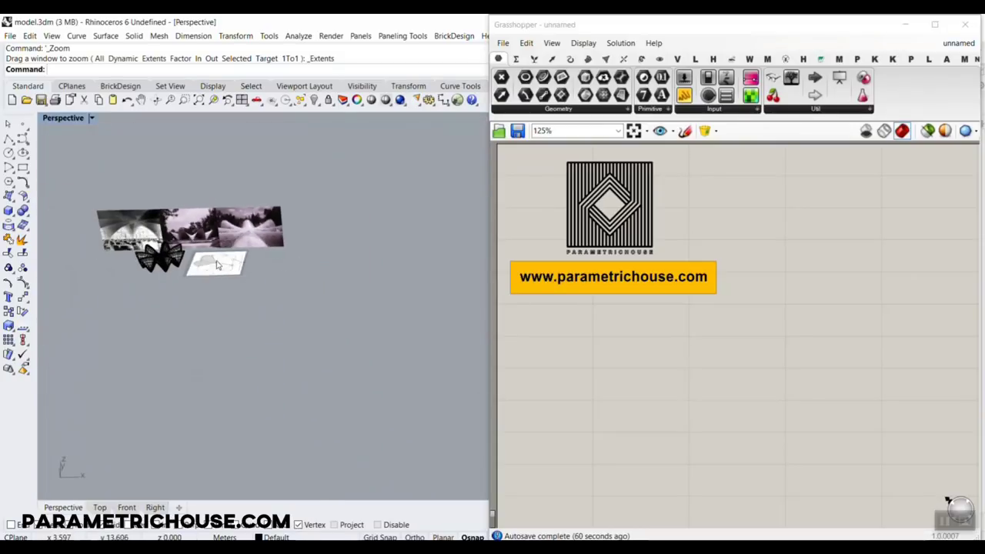
scroll(223, 323, up, 10)
right_drag(237, 307, 265, 310)
scroll(287, 308, down, 4)
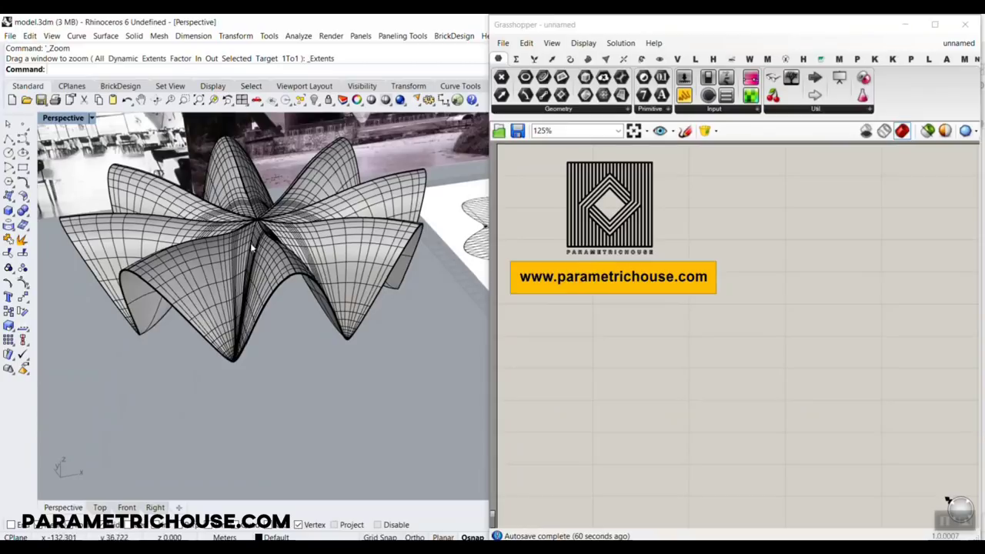
right_drag(254, 250, 248, 269)
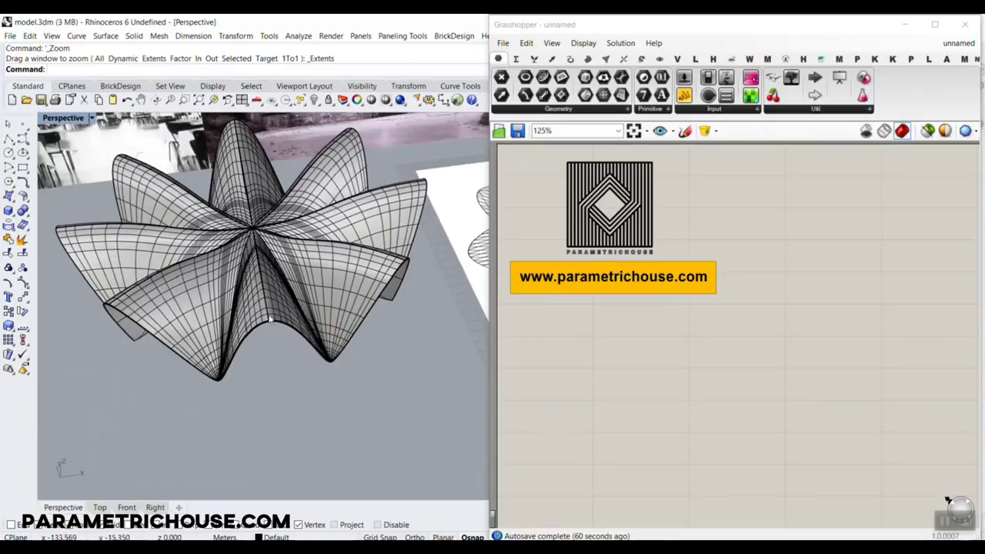
scroll(251, 381, down, 3)
scroll(251, 386, down, 3)
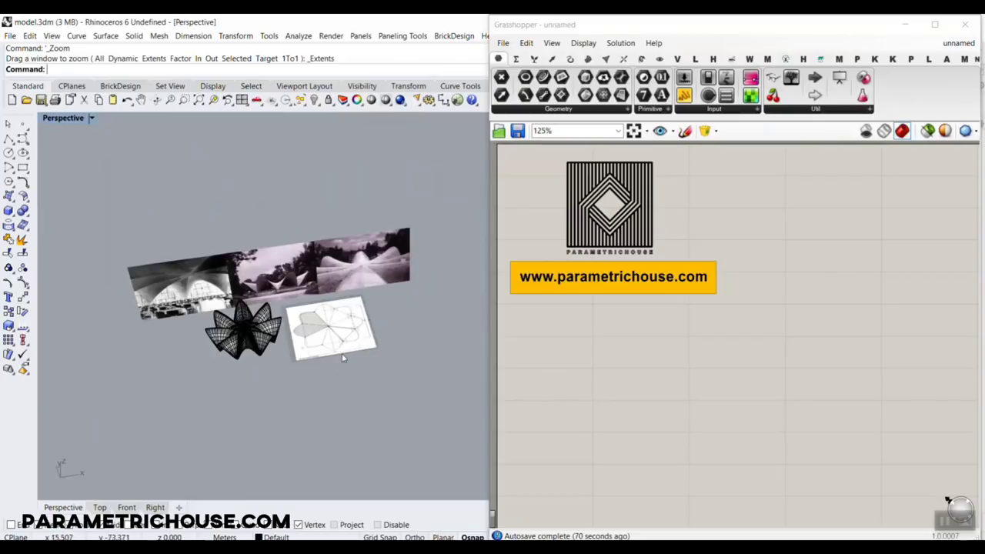
click(251, 342)
key(Delete)
Move the roof plan picture from the point where its petal lines meet to the origin (0).
scroll(315, 339, up, 5)
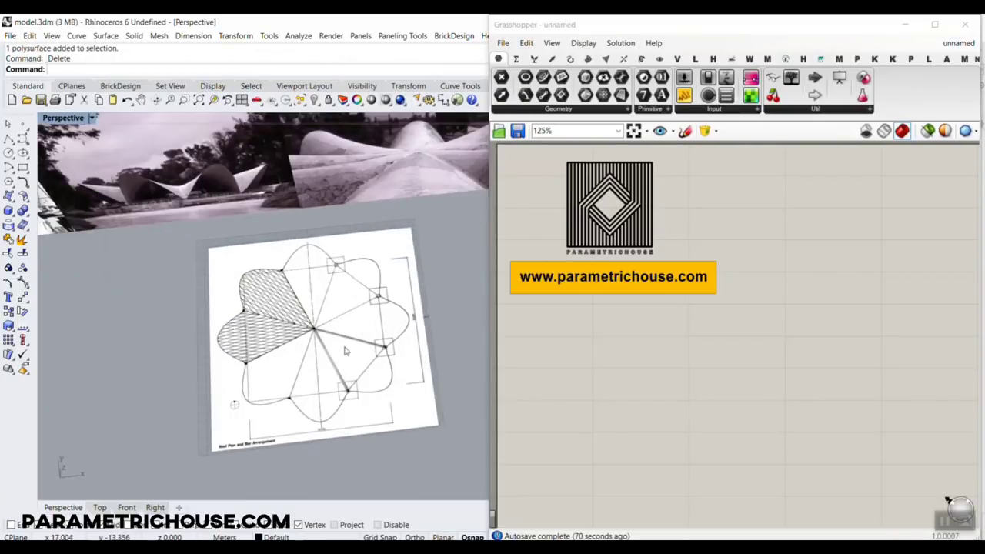
click(318, 345)
drag(318, 345, 286, 358)
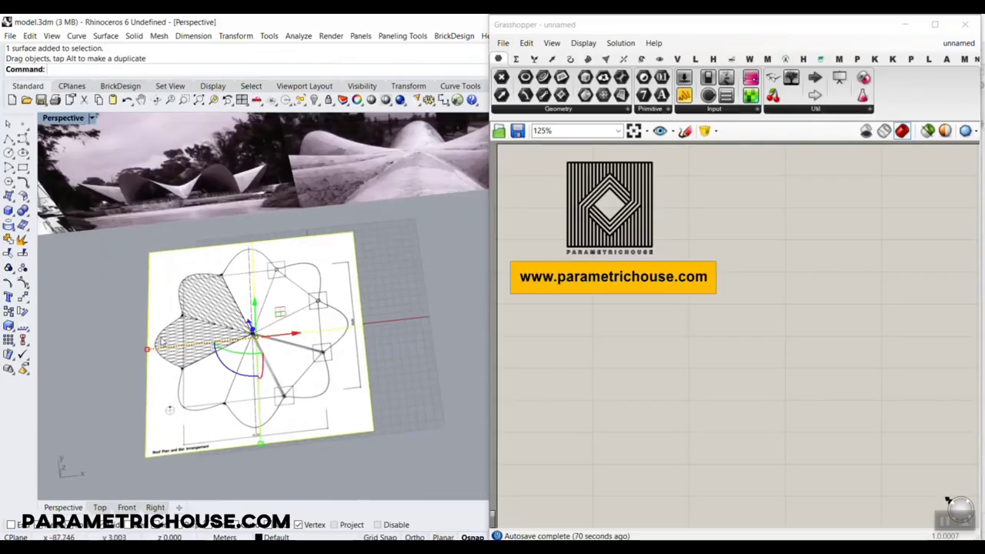
click(25, 297)
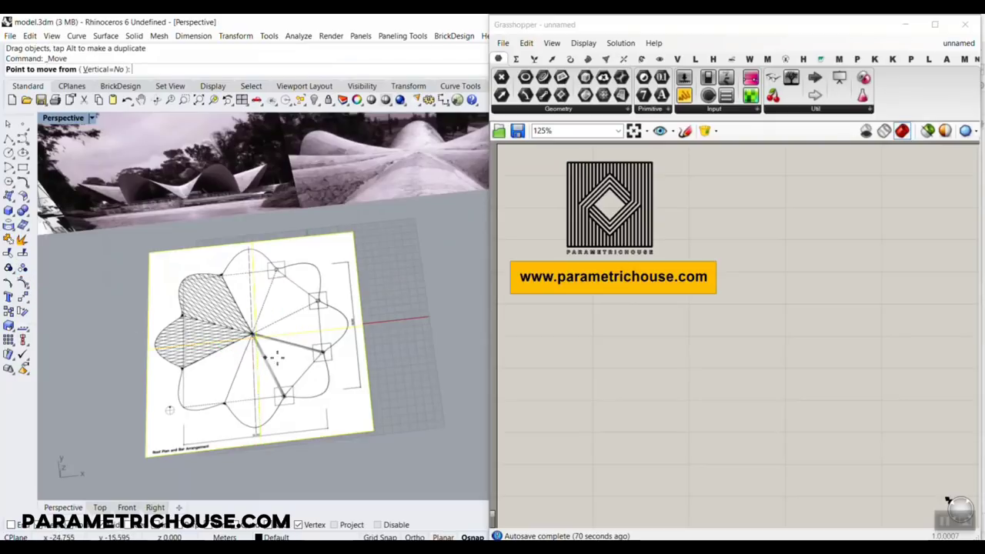
scroll(254, 336, up, 5)
scroll(252, 331, up, 3)
click(240, 315)
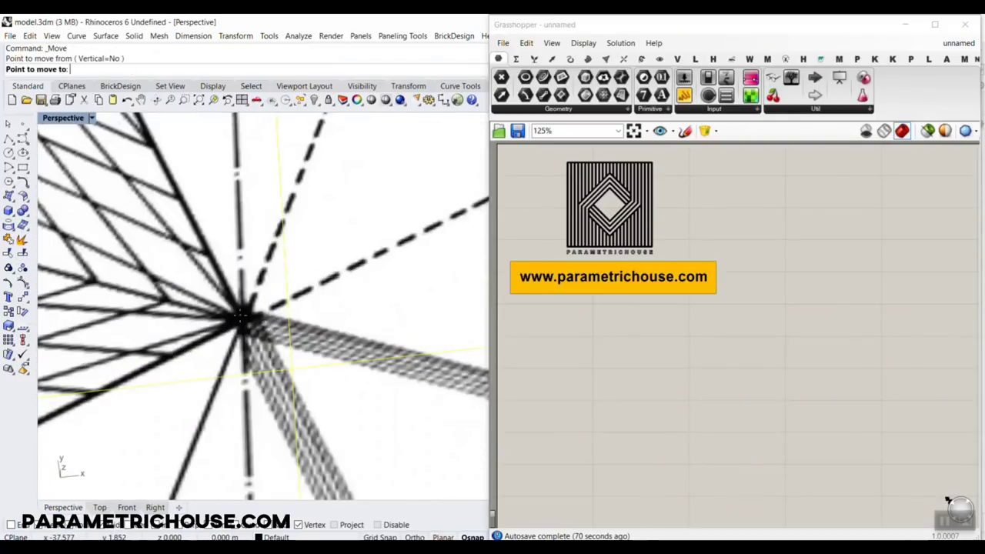
text(0)
key(Return)
scroll(240, 315, down, 10)
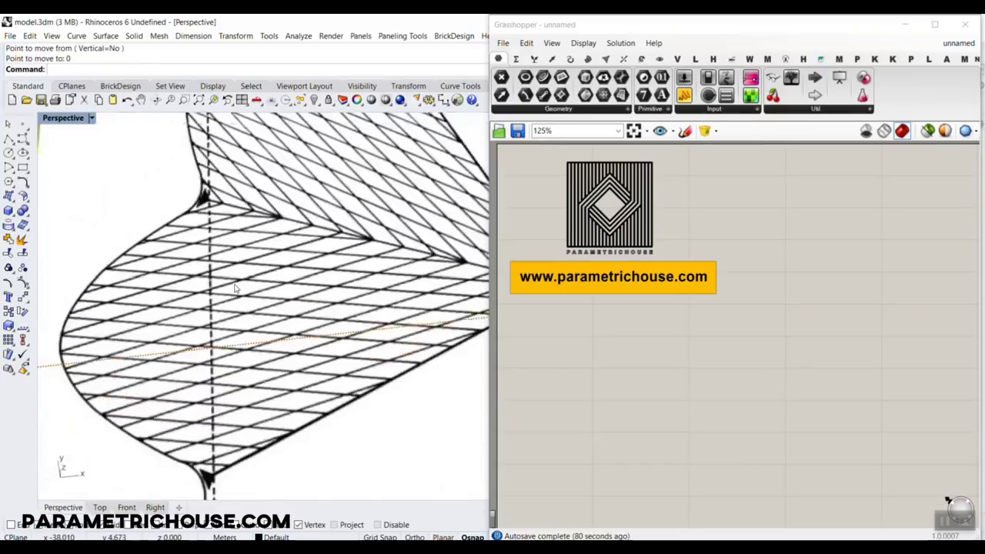
Add a Circle component with plane and radius inputs to the empty Grasshopper canvas.
shift+right_drag(286, 381, 271, 384)
click(272, 386)
scroll(200, 295, up, 8)
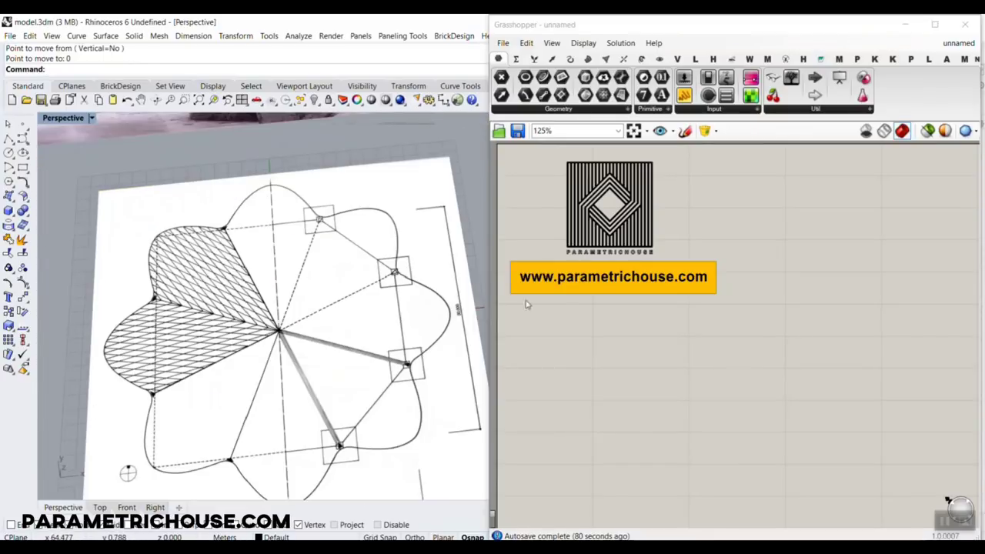
click(732, 219)
click(570, 59)
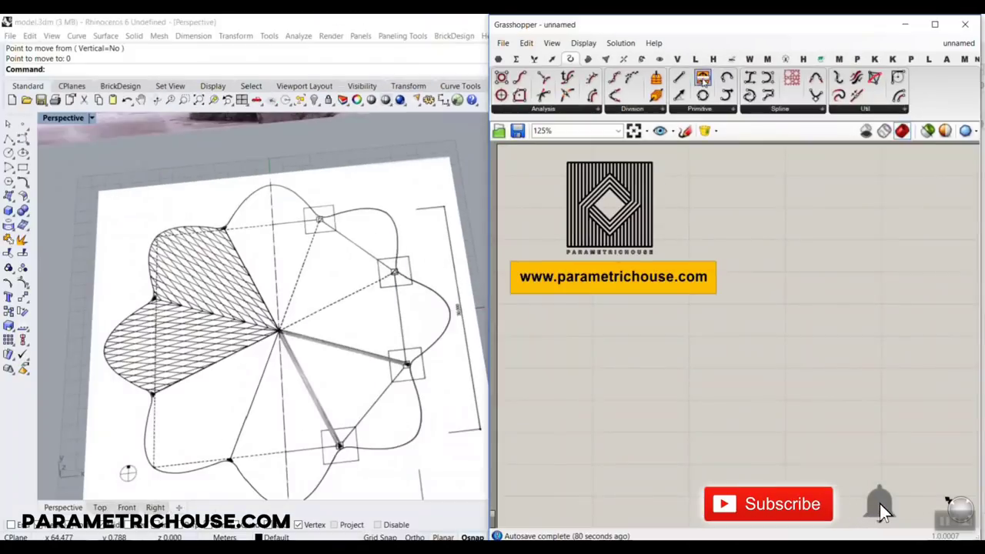
click(703, 81)
click(819, 324)
right_drag(785, 329, 695, 334)
scroll(731, 250, up, 3)
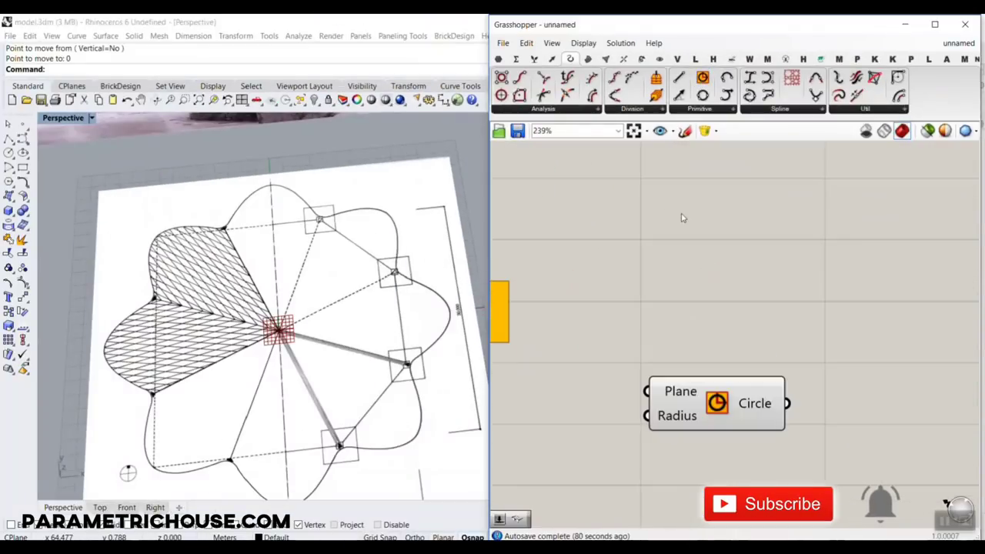
Add a Bifocals component for floating component labels and place it above the logo.
double_click(681, 213)
text(bif)
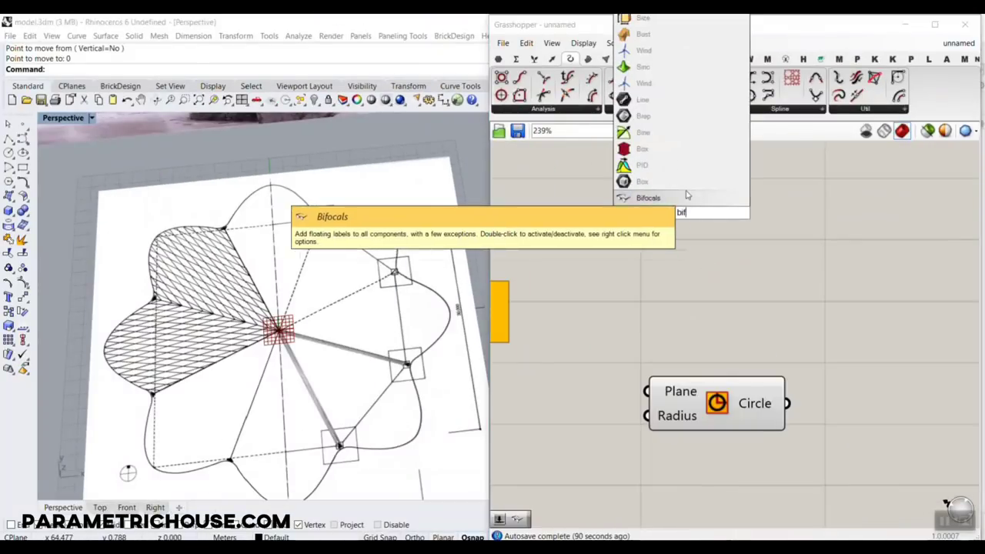
click(685, 195)
right_drag(685, 215, 817, 289)
scroll(817, 290, down, 2)
scroll(817, 289, down, 1)
drag(818, 289, 594, 178)
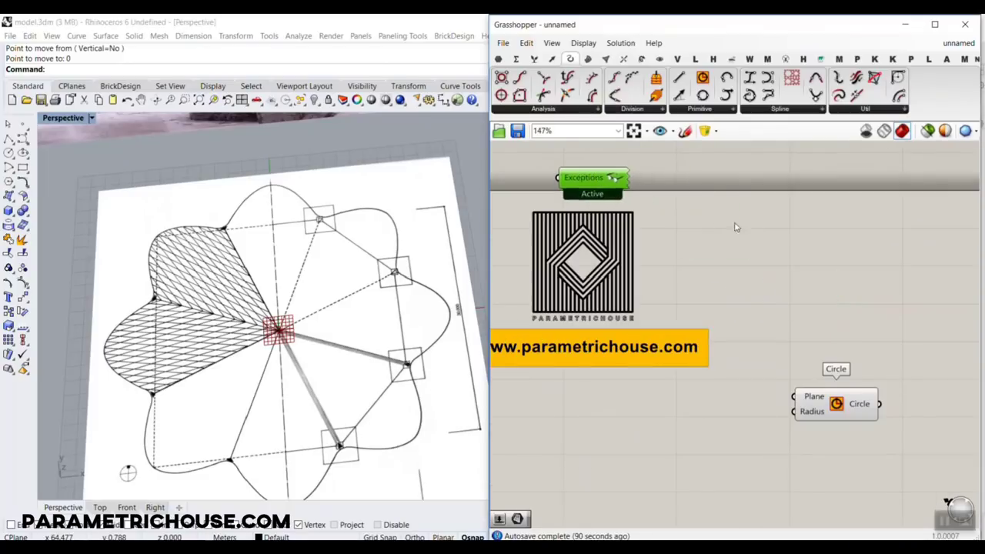
Create a 25.5 number slider and connect it to the Circle component's Radius input.
scroll(639, 328, up, 4)
right_drag(794, 390, 744, 258)
right_drag(734, 302, 792, 332)
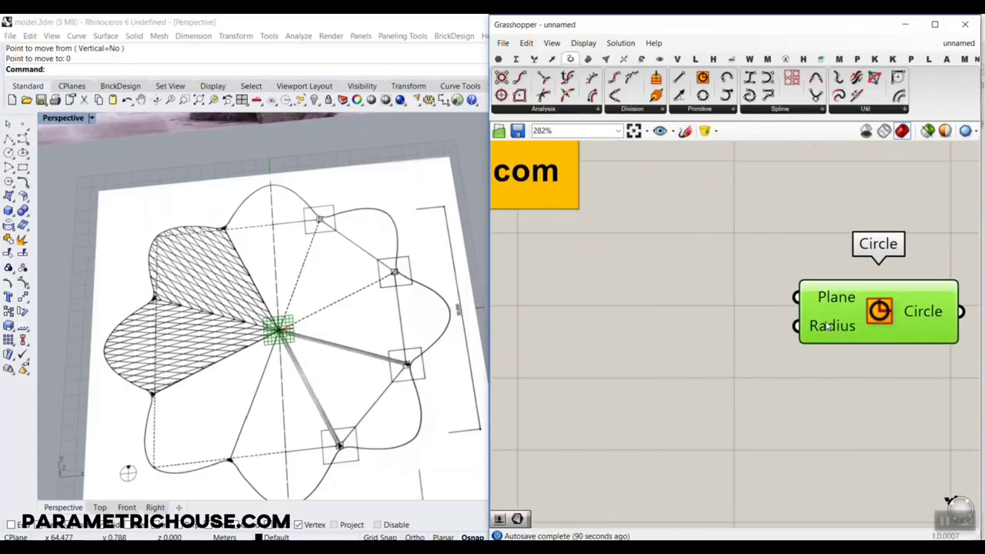
double_click(644, 326)
text(25.5)
key(Return)
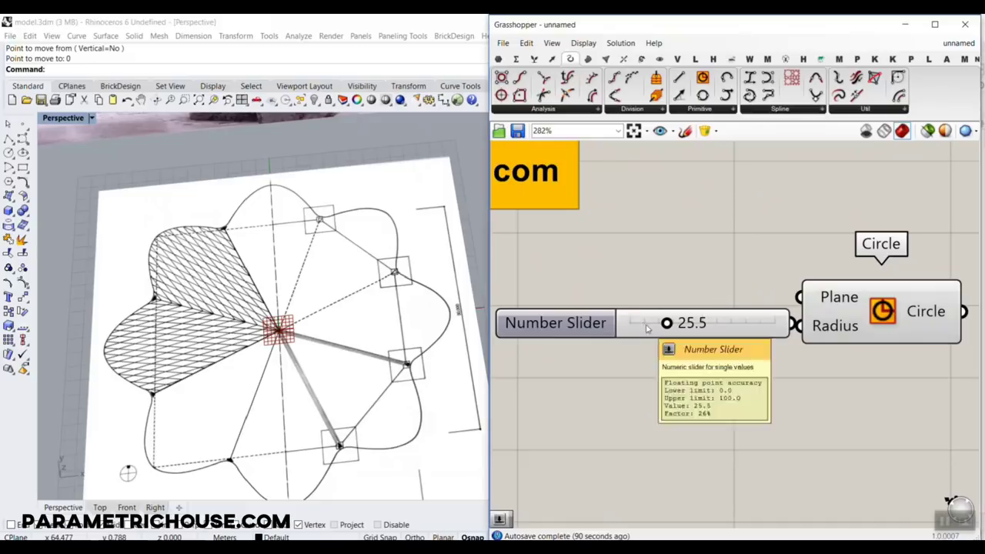
drag(744, 322, 710, 327)
drag(759, 328, 799, 327)
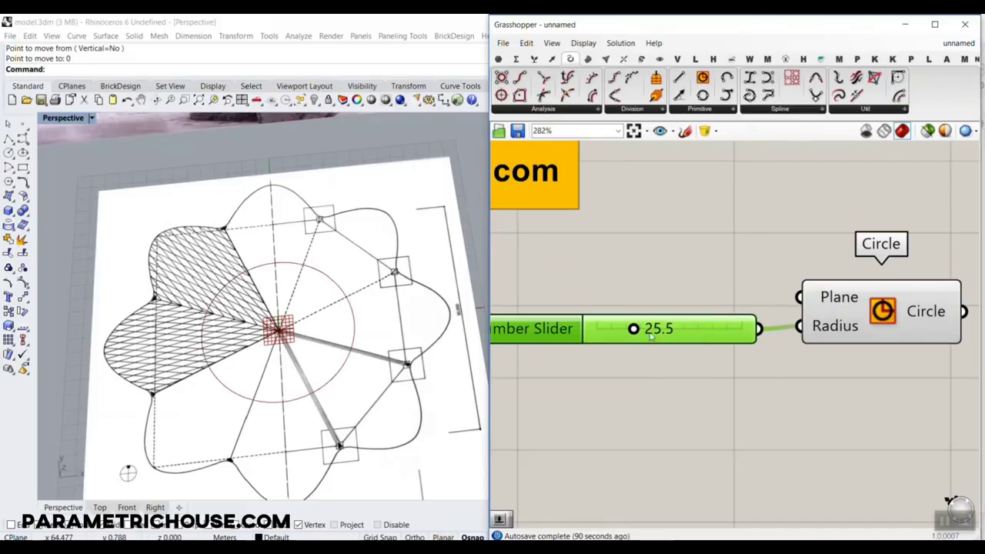
Set the circle's radius to 58.2 and compare it with the petal tips on the roof plan.
drag(633, 330, 681, 331)
scroll(182, 310, down, 3)
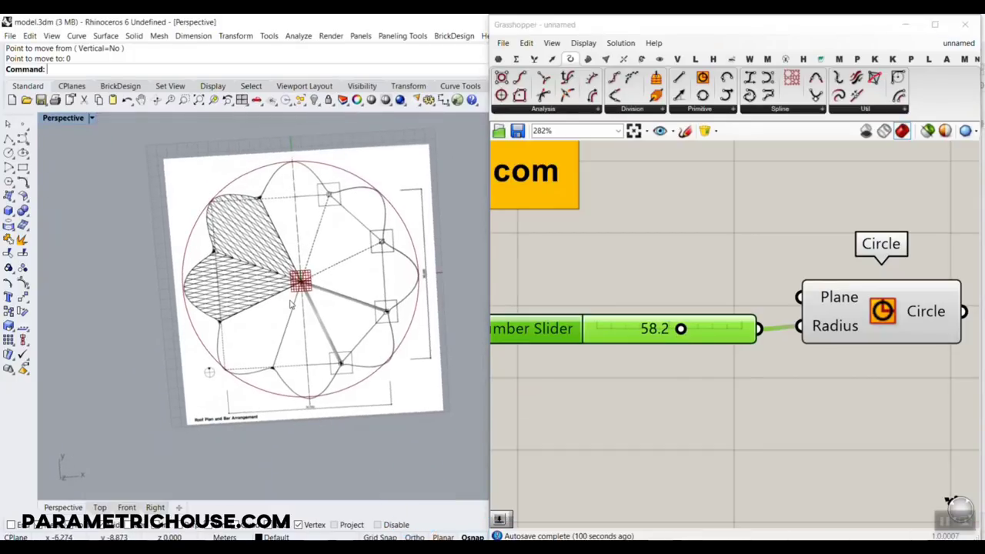
right_drag(264, 325, 247, 384)
scroll(275, 395, up, 3)
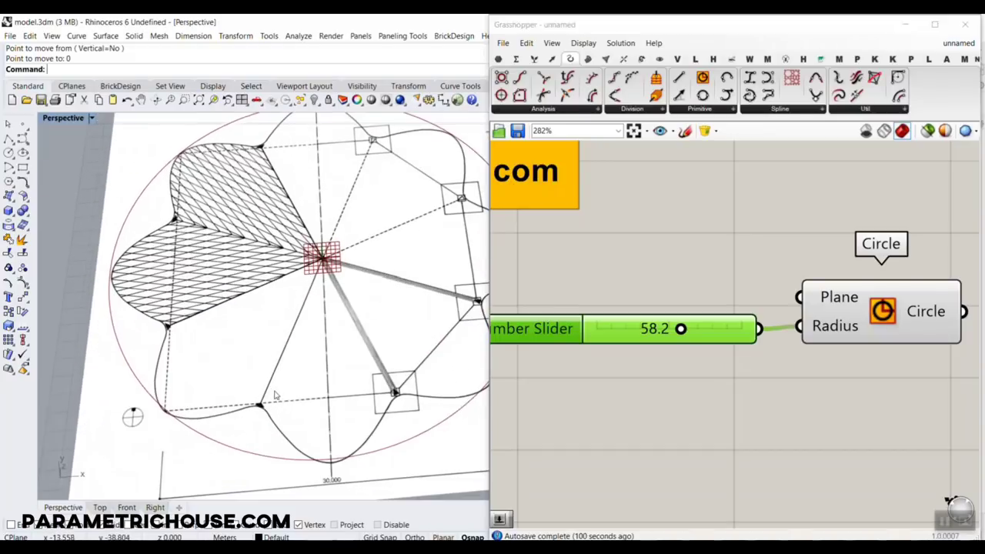
scroll(260, 336, down, 3)
scroll(260, 336, up, 2)
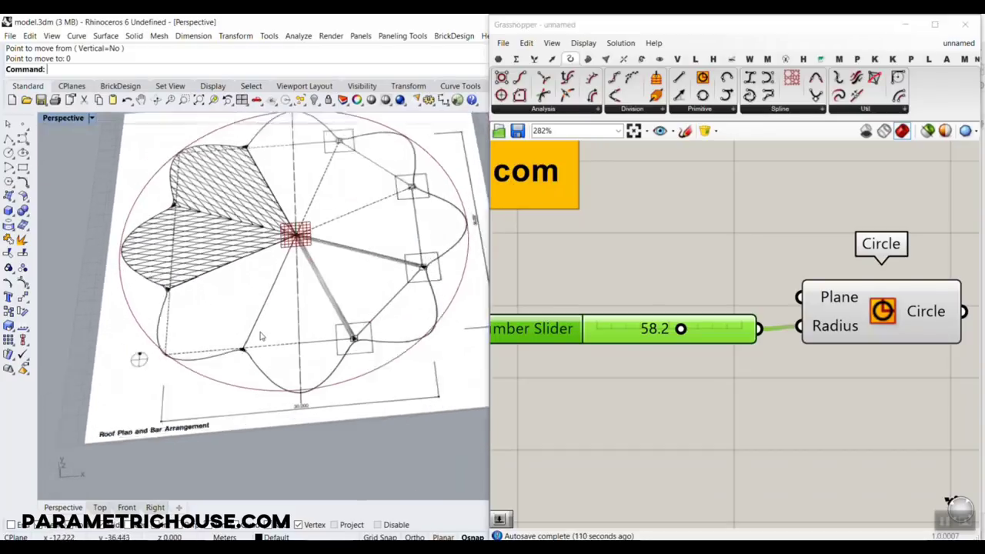
scroll(260, 336, up, 2)
right_drag(272, 367, 261, 396)
Examine the roof plan for the petal tips on the circle and the valley points between them.
key(ctrl+2)
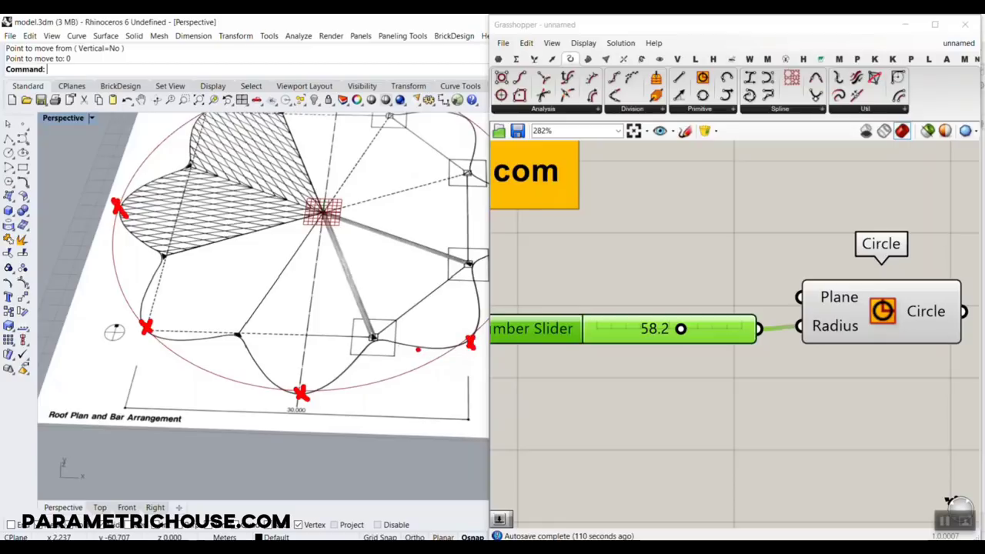
drag(300, 390, 291, 309)
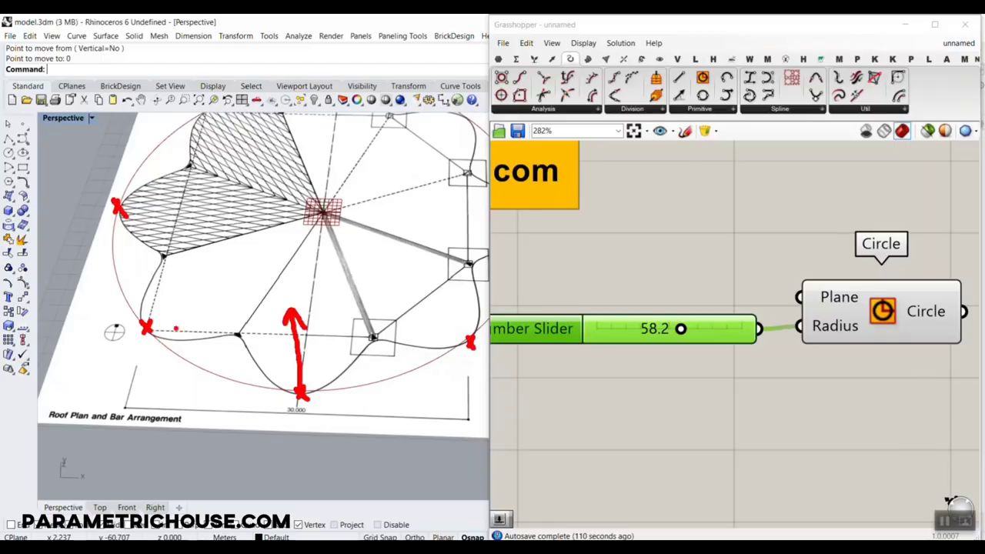
mouse_move(146, 327)
mouse_down()
mouse_move(149, 285)
mouse_move(132, 269)
mouse_move(174, 273)
mouse_up()
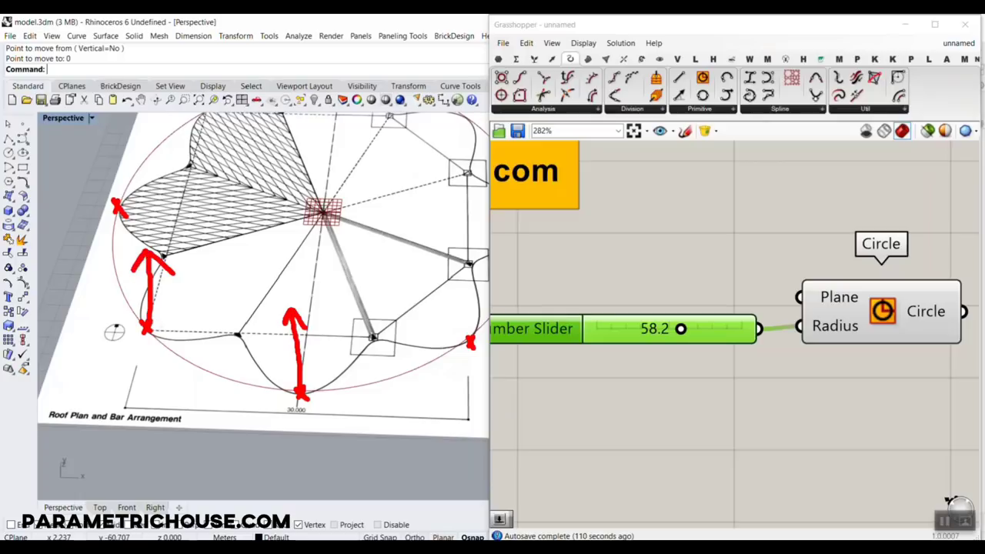
drag(117, 206, 118, 137)
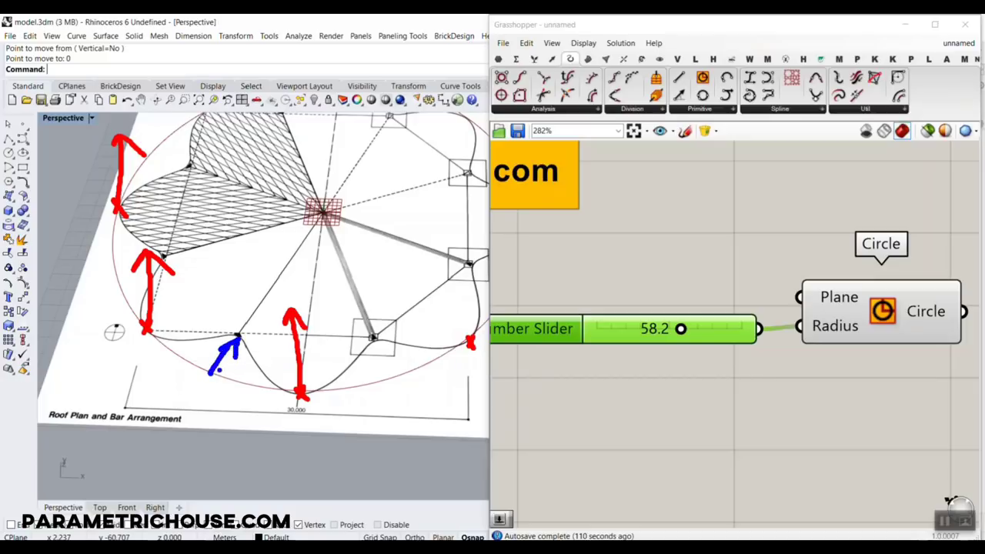
drag(111, 260, 164, 260)
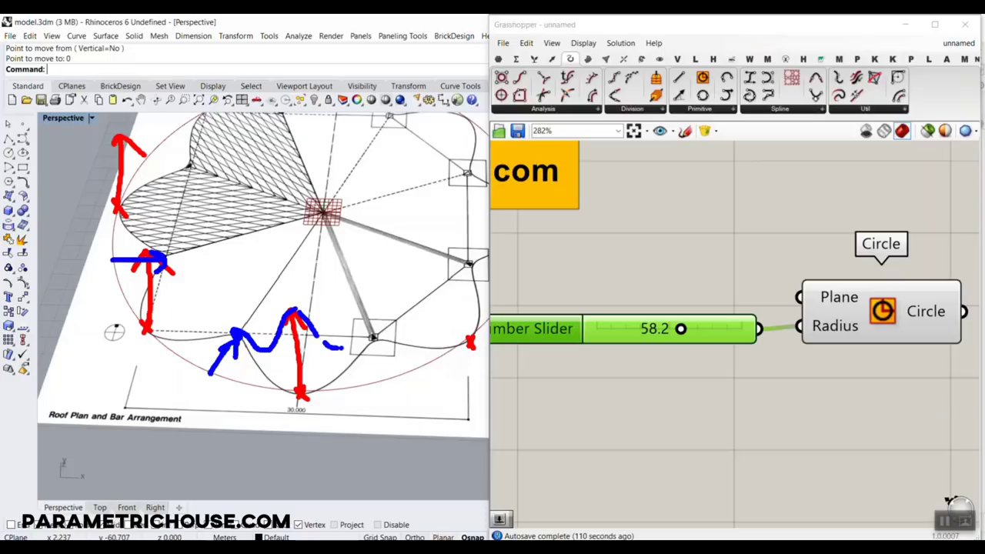
drag(341, 348, 374, 340)
key(Escape)
scroll(307, 399, down, 7)
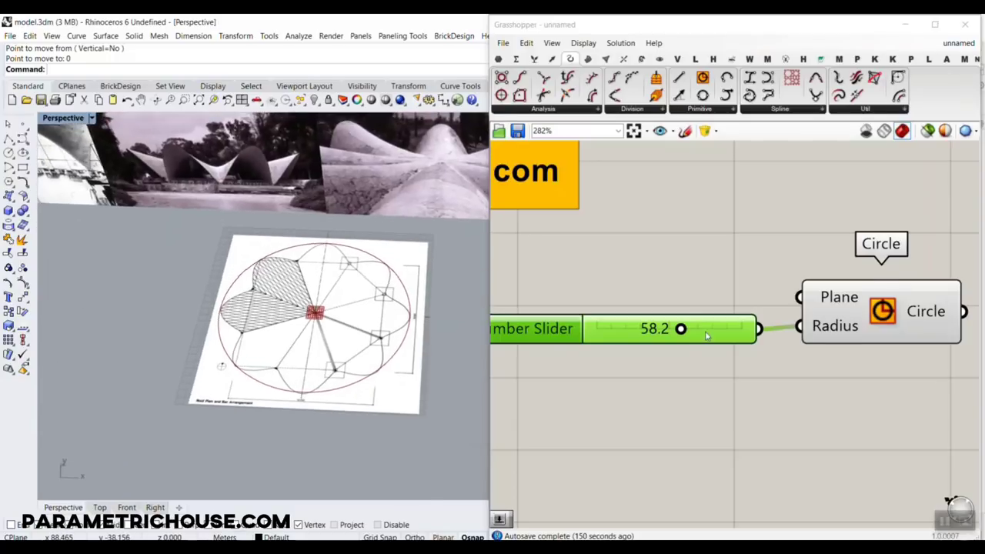
scroll(705, 334, down, 3)
right_drag(862, 335, 731, 329)
scroll(731, 329, up, 3)
double_click(732, 347)
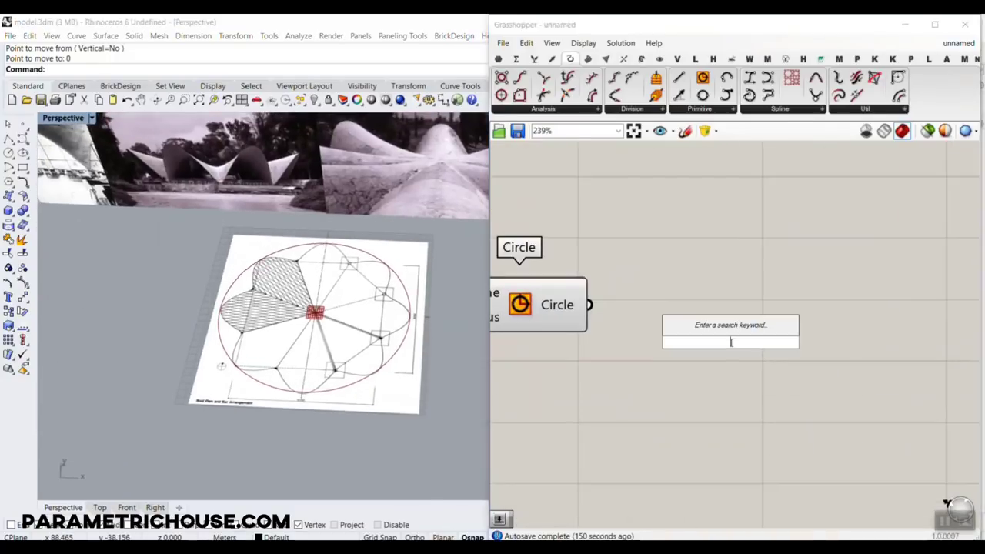
text(per)
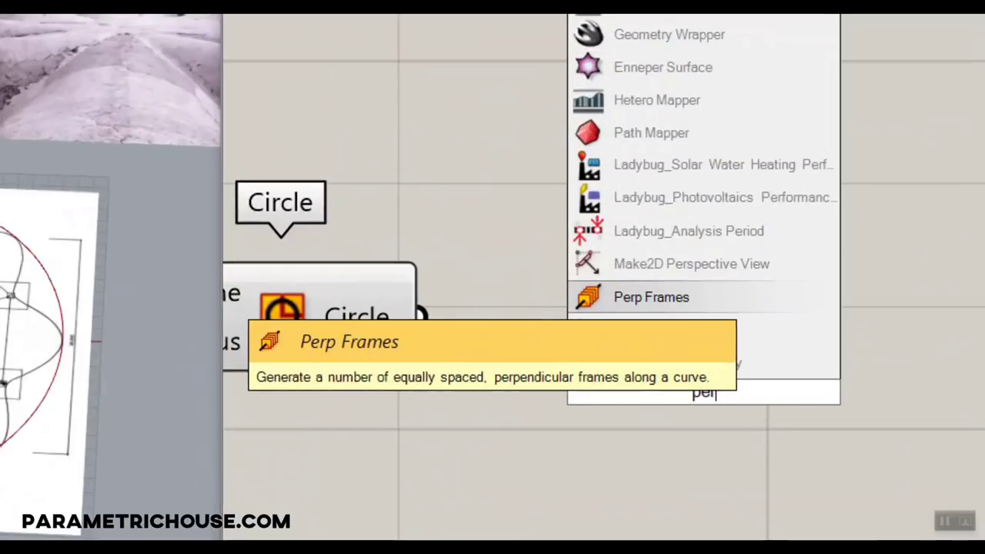
drag(656, 276, 784, 308)
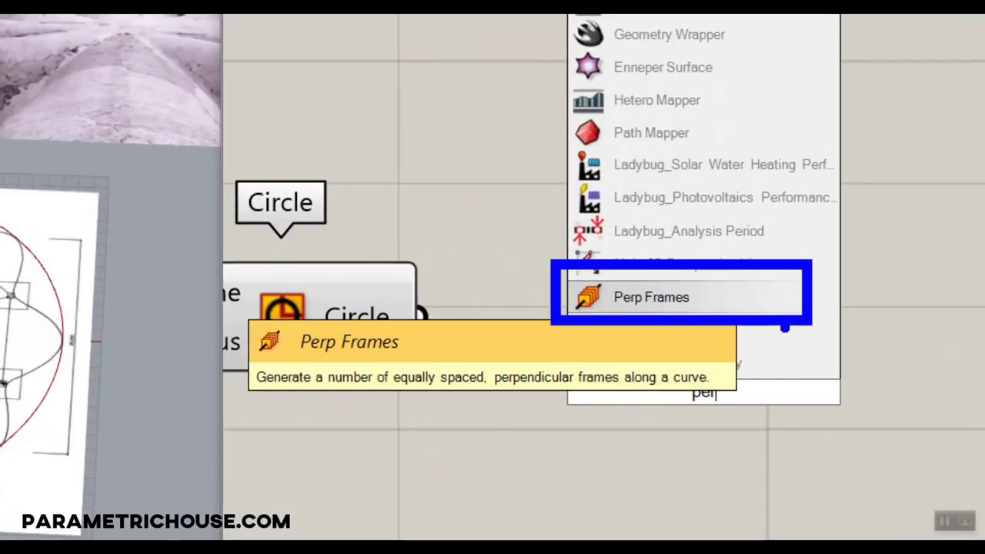
mouse_move(835, 233)
mouse_down()
mouse_move(836, 110)
mouse_move(820, 62)
mouse_move(870, 80)
mouse_up()
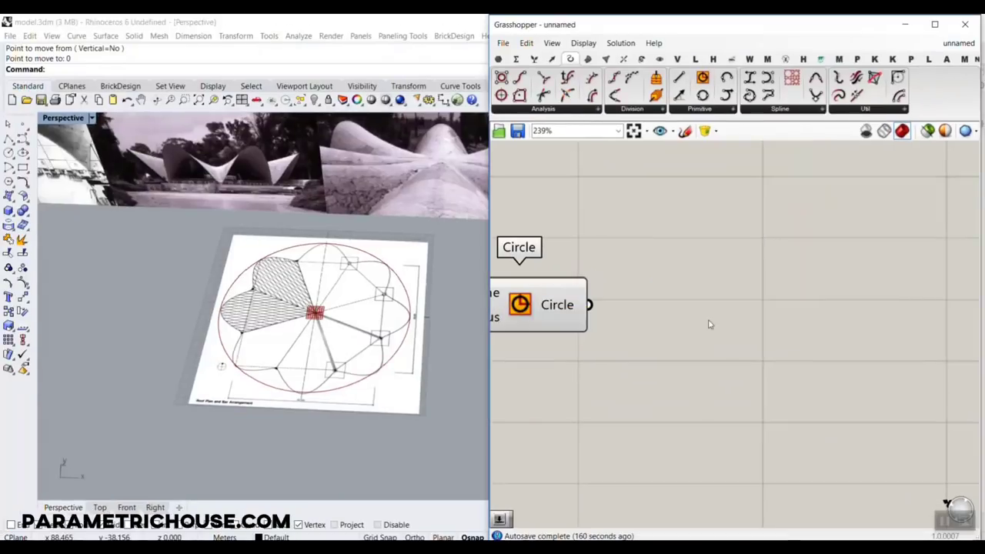
Add a Perp Frames component beside the Circle component and feed the circle into its Curve input.
double_click(709, 311)
text(per)
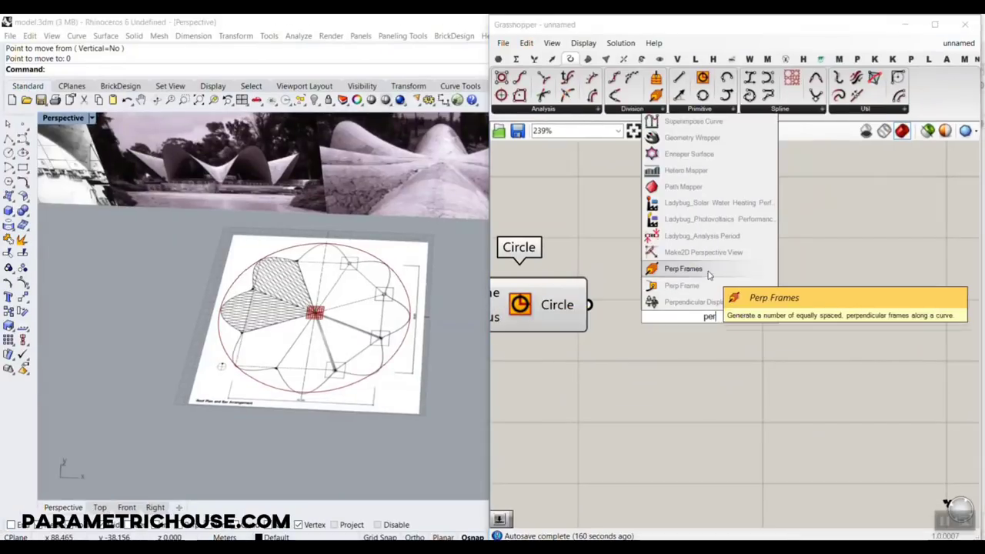
click(709, 272)
right_drag(616, 331, 656, 280)
drag(722, 251, 768, 288)
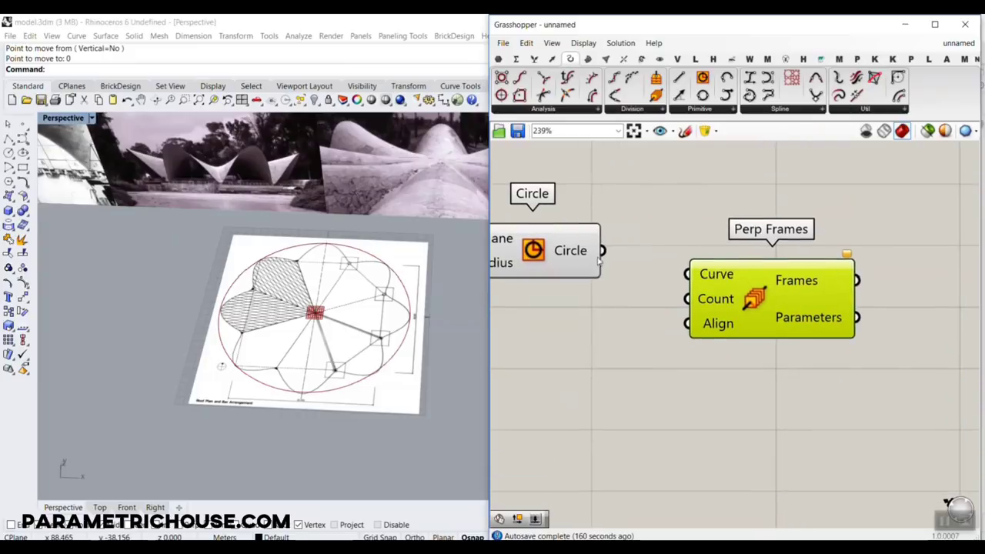
drag(602, 251, 682, 274)
Create a number slider with the value 16 and connect it to the Count input of Perp Frames.
scroll(592, 310, up, 1)
right_drag(561, 311, 638, 318)
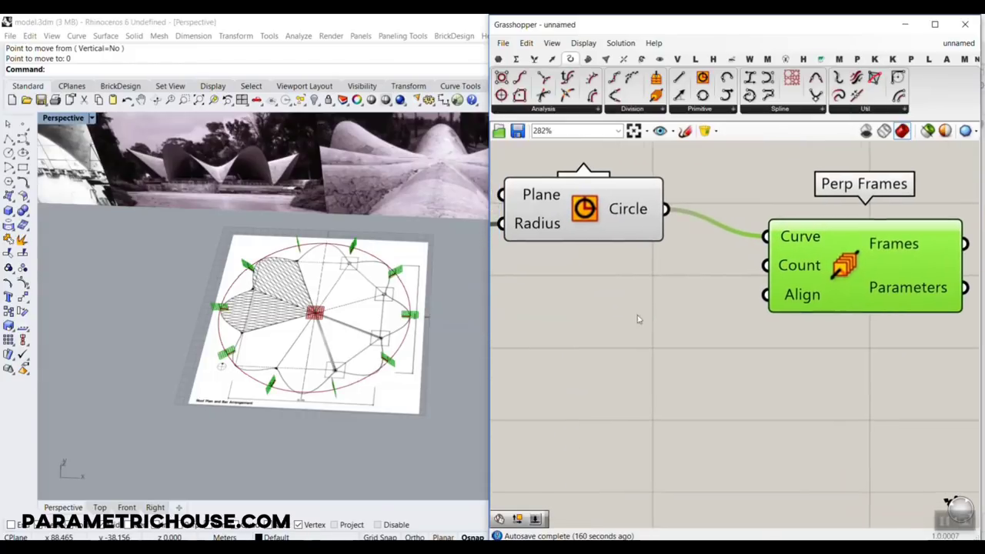
click(611, 294)
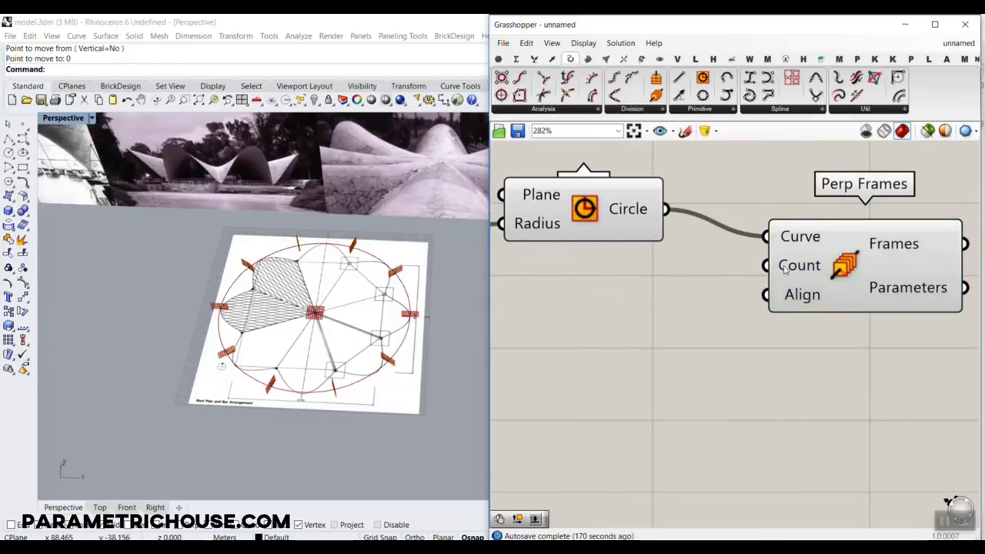
double_click(609, 309)
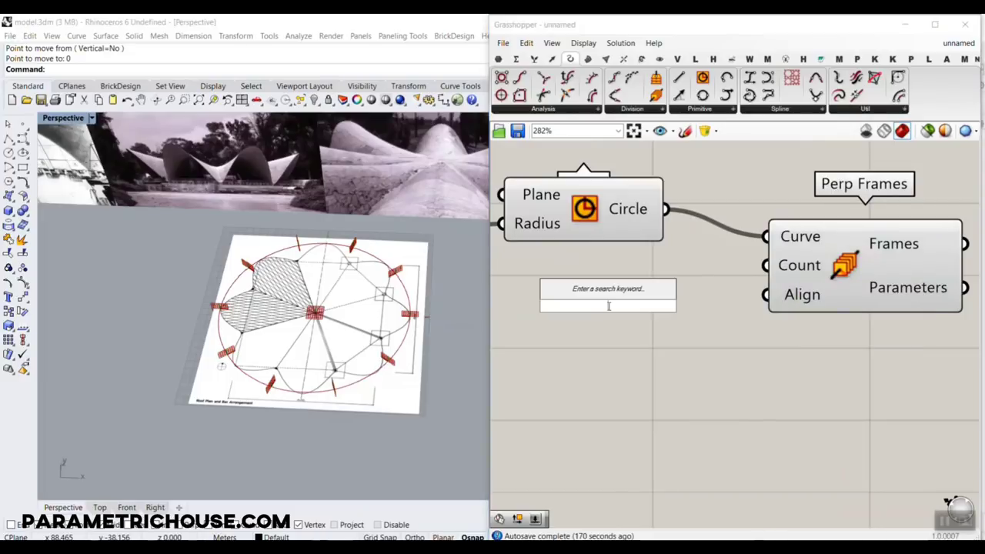
text(16)
key(Return)
drag(659, 306, 628, 275)
drag(766, 266, 727, 274)
click(785, 281)
Compare the perpendicular frames around the circle with the petal tips and valleys on the roof plan.
right_drag(220, 344, 223, 360)
scroll(323, 370, up, 5)
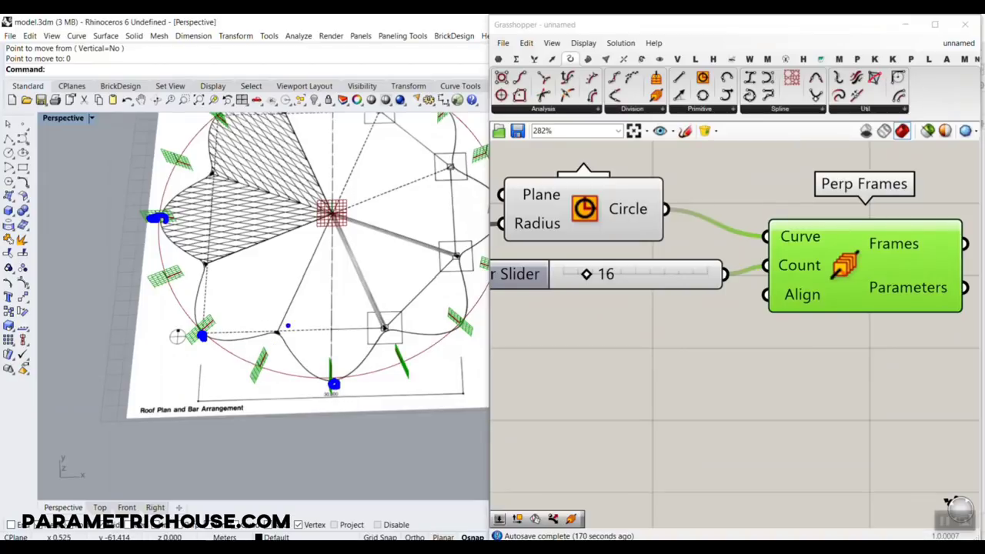
key(Escape)
scroll(332, 387, down, 6)
right_drag(334, 391, 330, 377)
scroll(339, 358, up, 7)
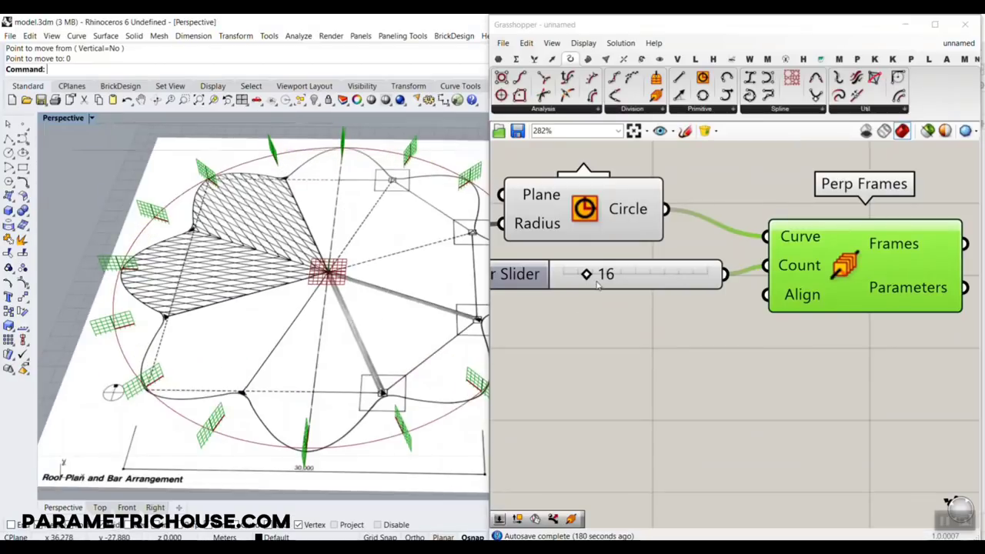
Limit the frame count slider's numeric domain to a minimum of 4 and a maximum of 16.
drag(587, 275, 588, 278)
double_click(532, 282)
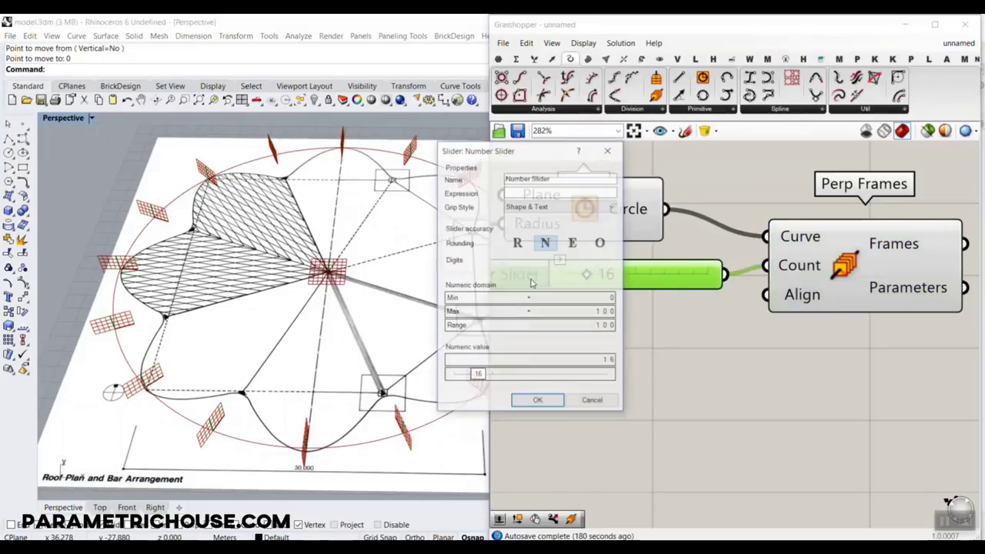
double_click(583, 311)
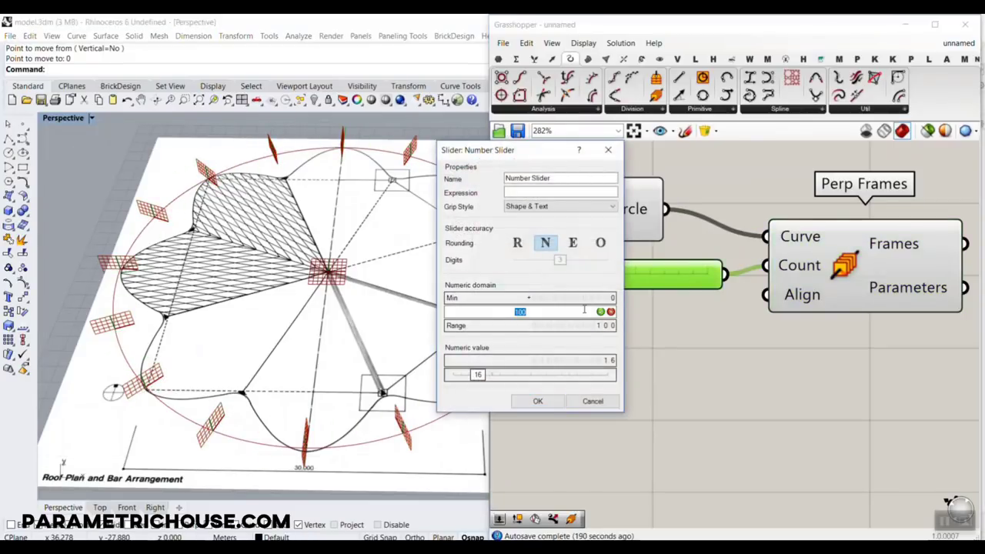
text(16)
click(601, 312)
double_click(604, 301)
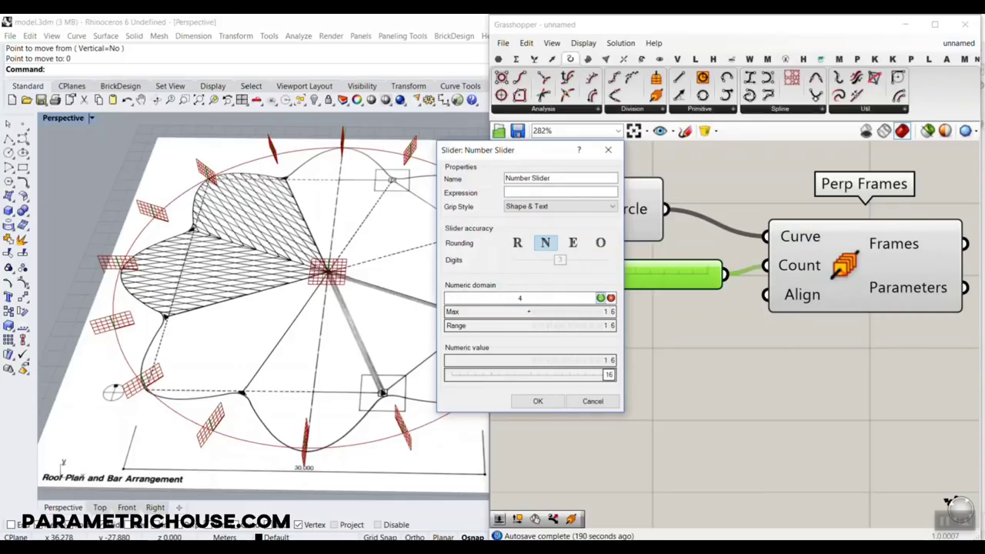
text(4)
click(538, 401)
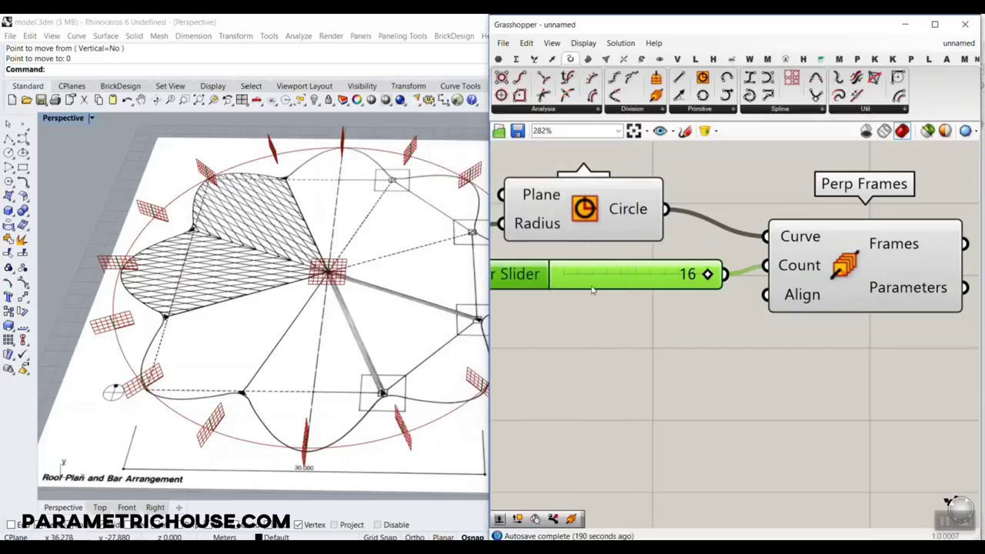
Reduce the frame count to 4 and examine how the four frames sit on the roof plan.
drag(707, 274, 566, 284)
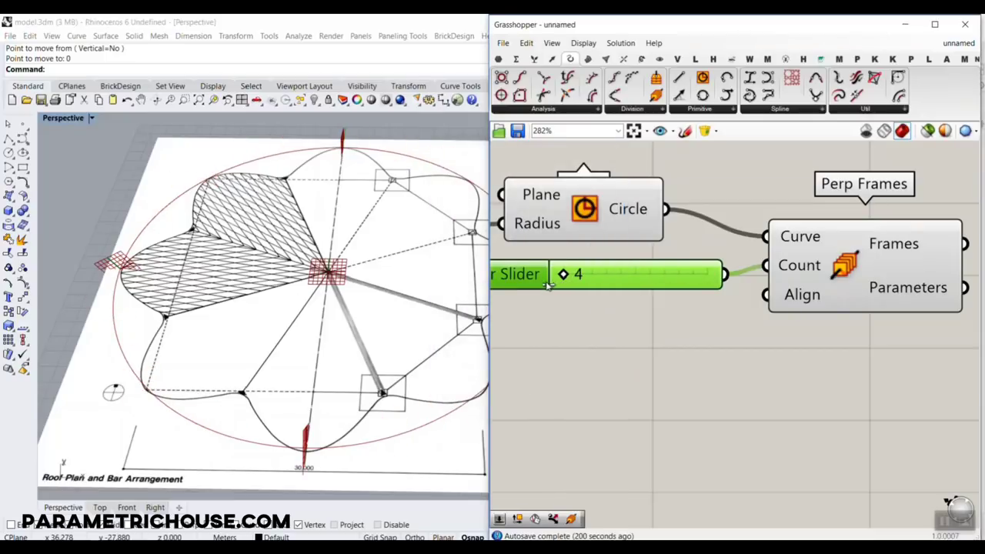
scroll(336, 312, down, 5)
right_drag(336, 312, 382, 306)
scroll(395, 295, up, 2)
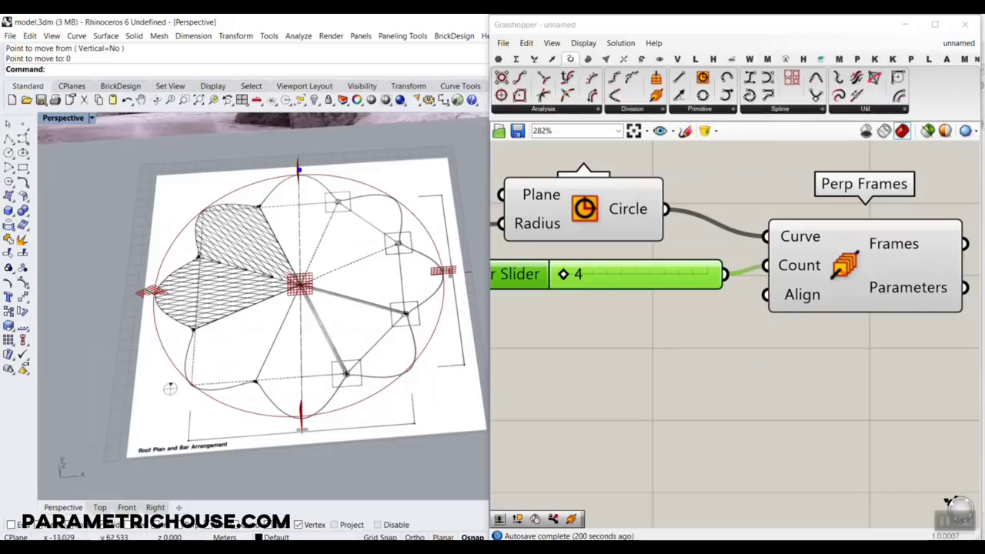
drag(299, 170, 294, 133)
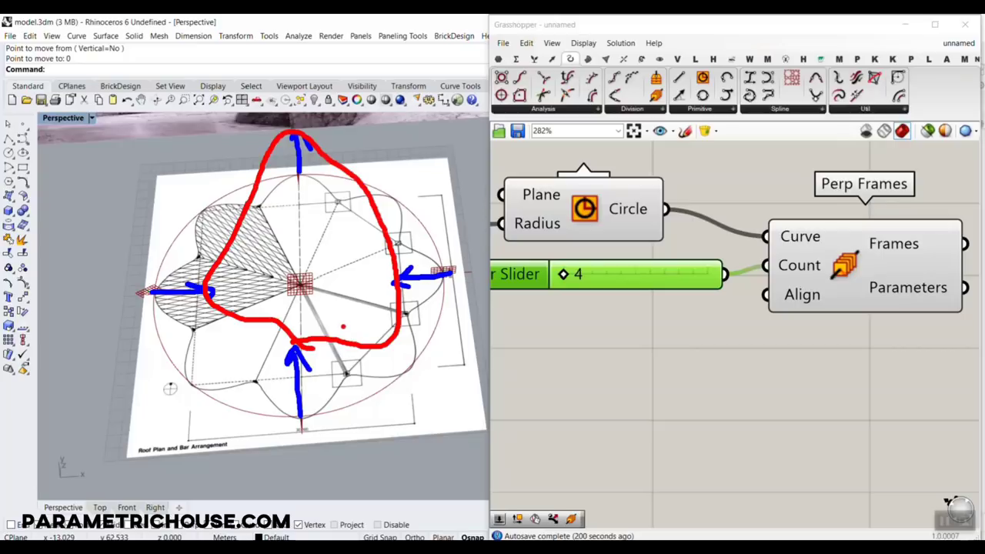
key(Escape)
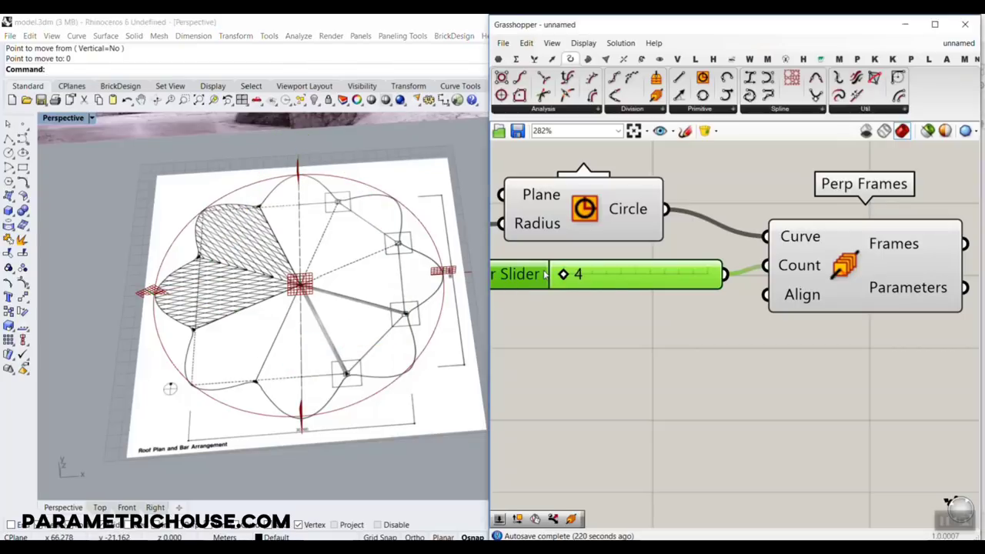
Give the frame count slider the expression 4*x and a domain from 1 to 5, with a resulting count of 16.
double_click(576, 291)
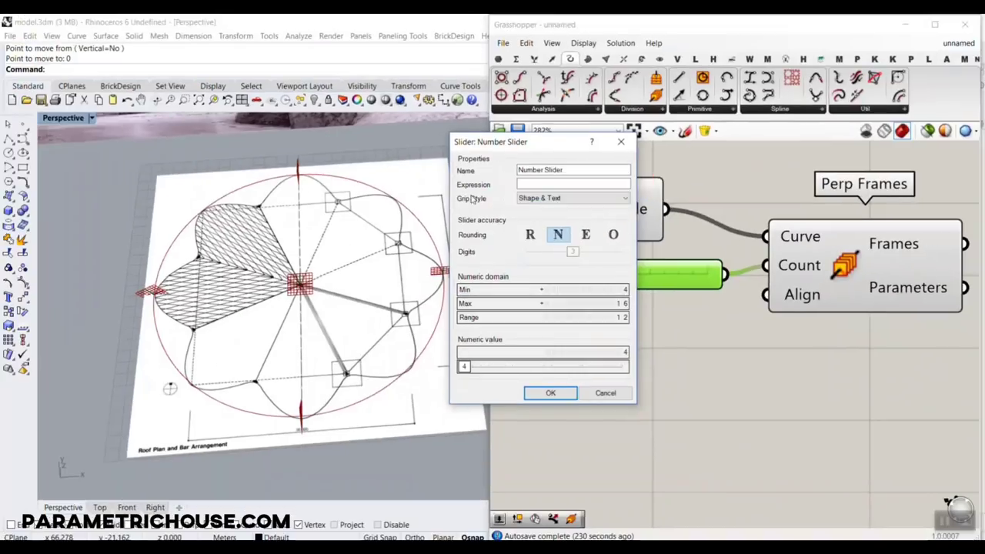
click(573, 184)
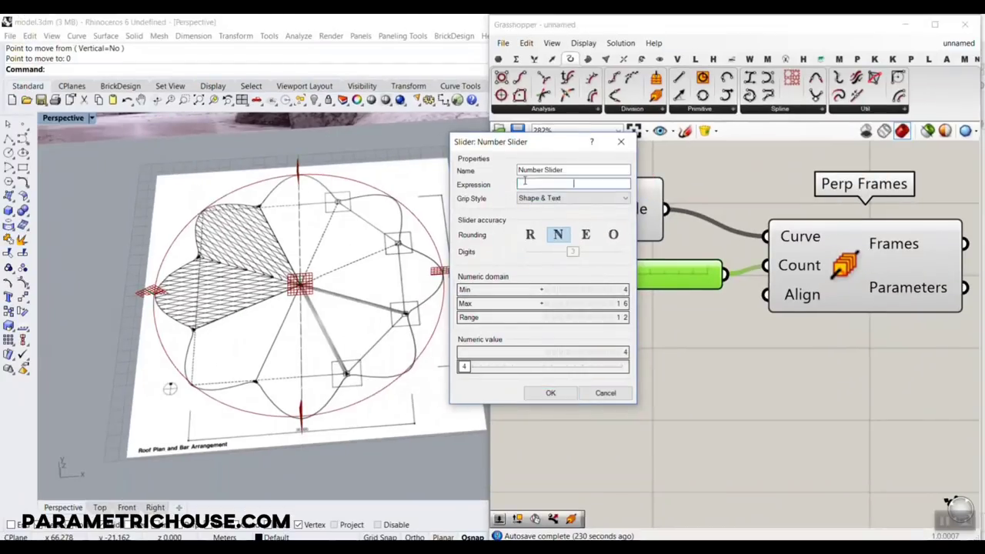
text(4*x)
click(583, 290)
text(1)
click(613, 290)
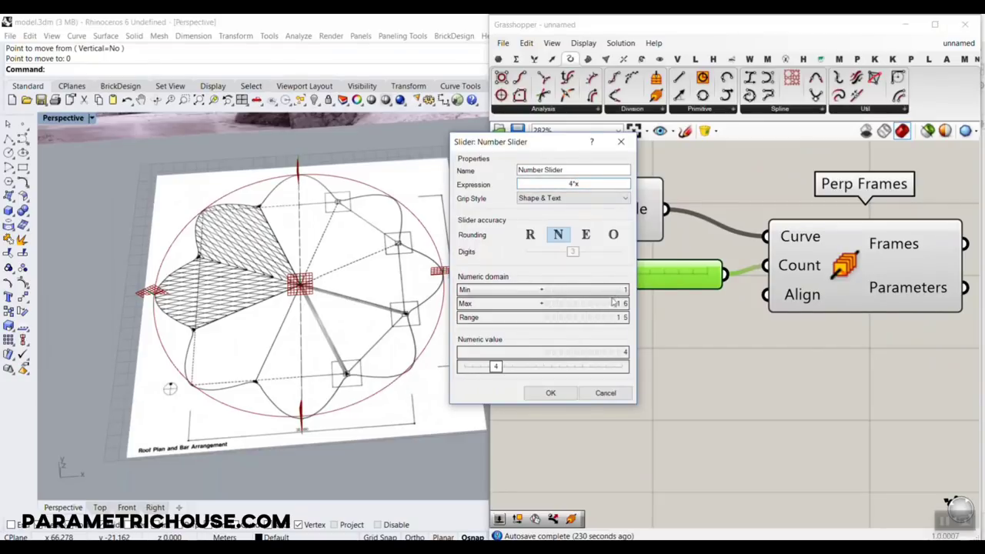
click(607, 304)
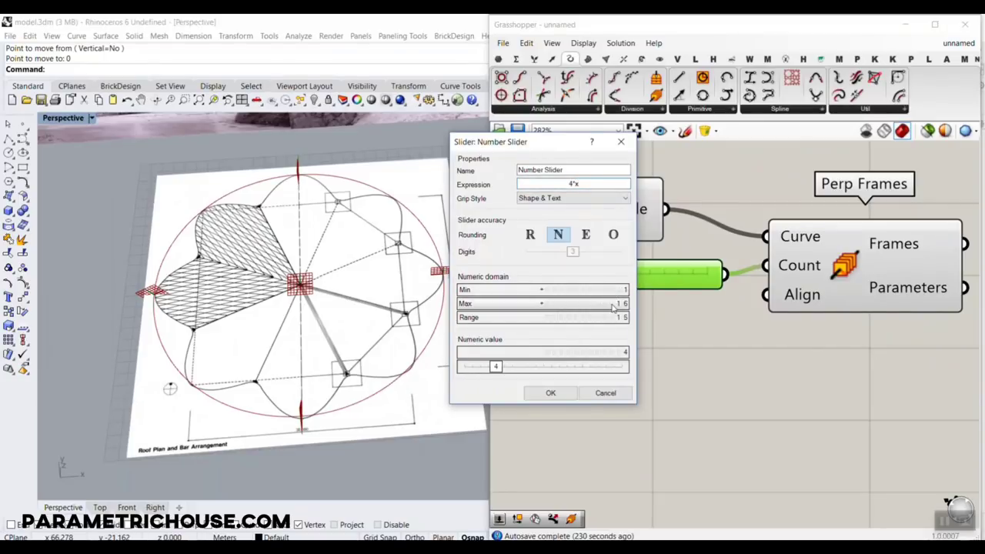
text(5)
click(550, 394)
mouse_move(676, 275)
mouse_down()
mouse_move(565, 278)
mouse_move(674, 279)
mouse_up()
Examine how the 16 perpendicular frames line up with the petal tips and valleys on the roof plan.
scroll(685, 315, down, 4)
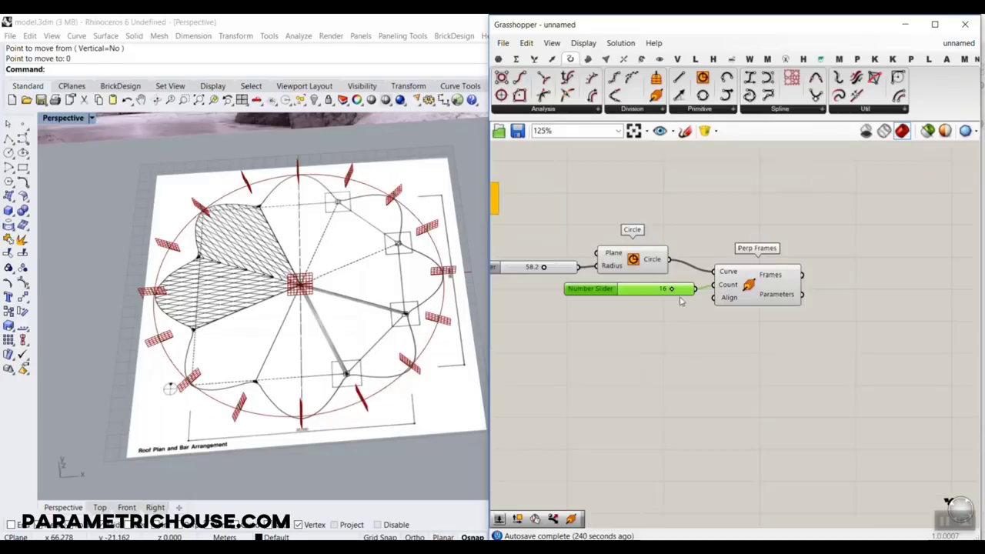
right_drag(689, 323, 644, 342)
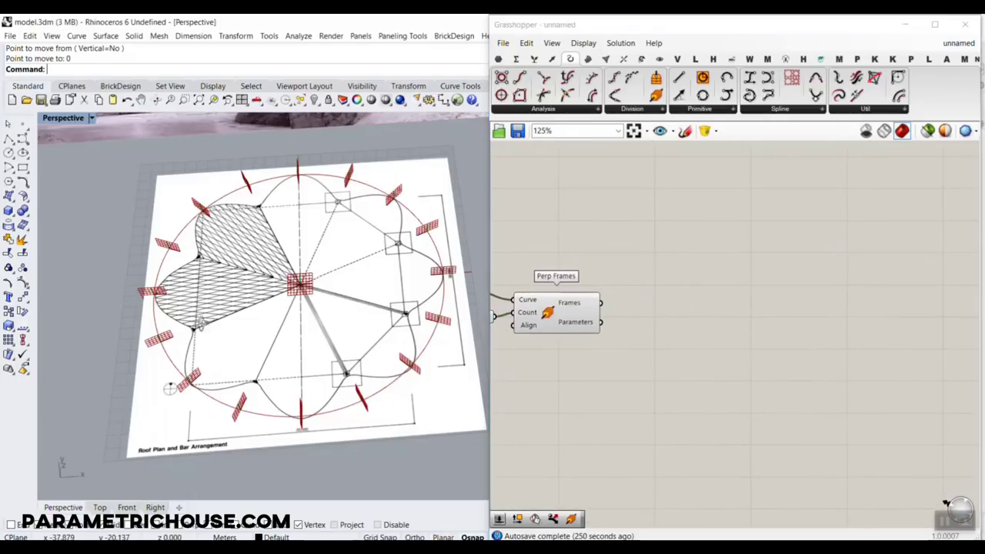
right_drag(247, 459, 243, 431)
scroll(241, 430, up, 5)
scroll(209, 397, down, 4)
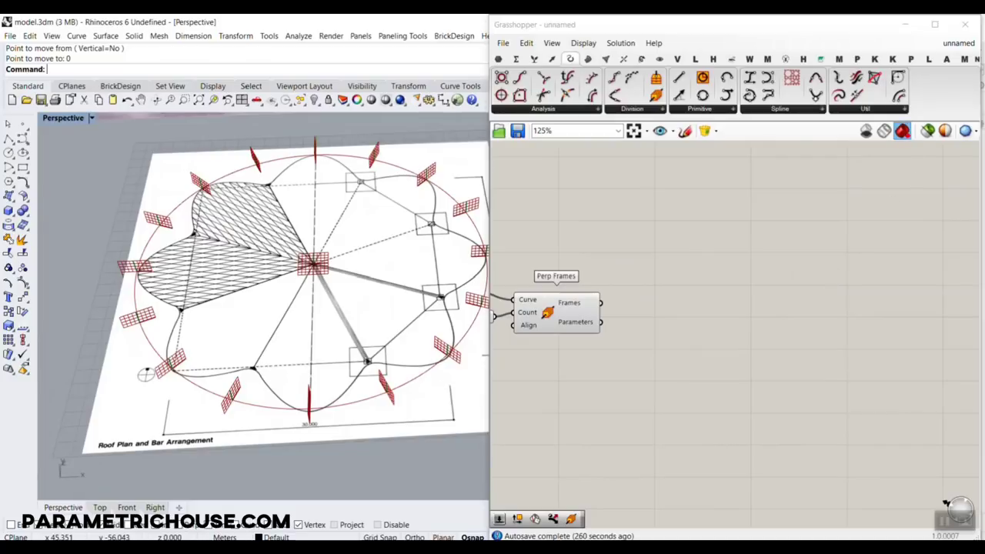
mouse_move(891, 171)
mouse_down()
mouse_move(912, 62)
mouse_move(943, 42)
mouse_up()
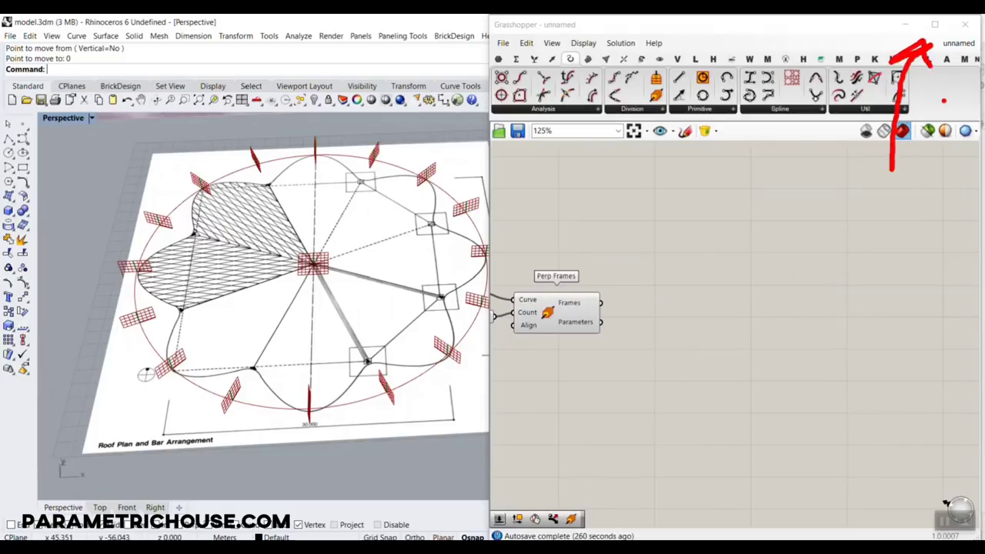
key(Escape)
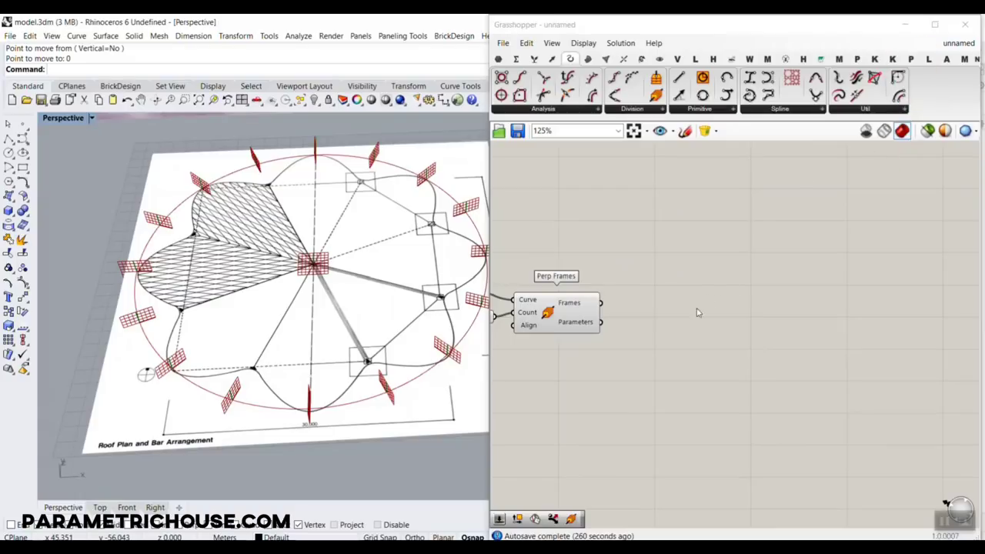
Add a Dispatch component and feed the Frames output of Perp Frames into its List input.
scroll(677, 317, up, 2)
double_click(677, 317)
text(dis)
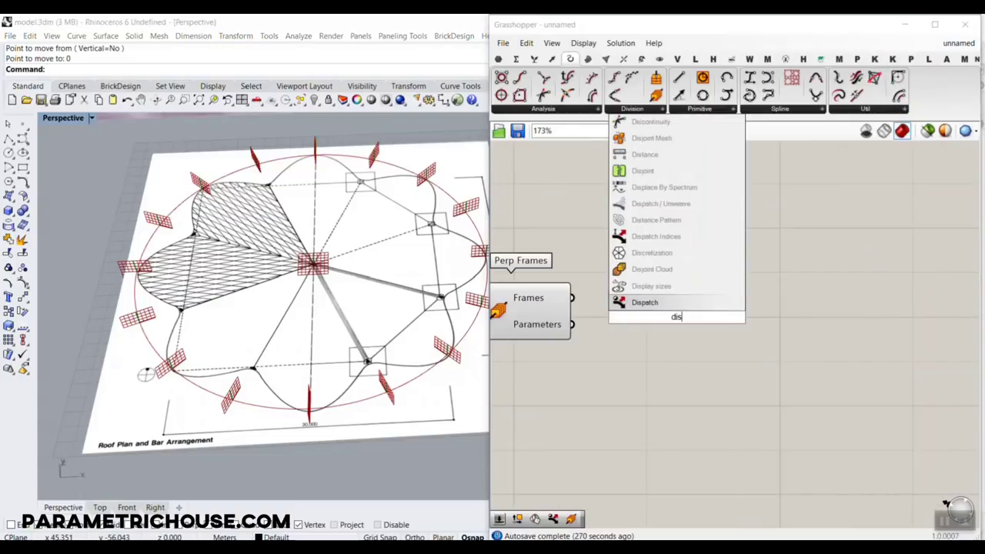
click(668, 305)
right_drag(570, 326, 582, 294)
scroll(578, 275, up, 3)
drag(586, 262, 642, 280)
right_drag(635, 297, 611, 235)
scroll(627, 233, down, 3)
drag(643, 245, 677, 277)
scroll(677, 280, up, 4)
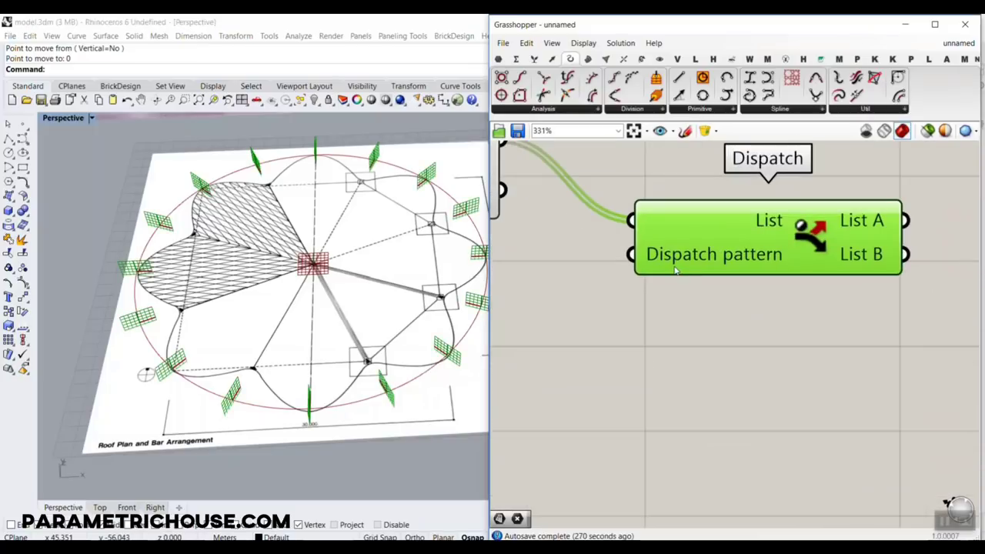
Check the Dispatch component's default pattern and how it alternates the frames between List A and List B.
mouse_move(675, 269)
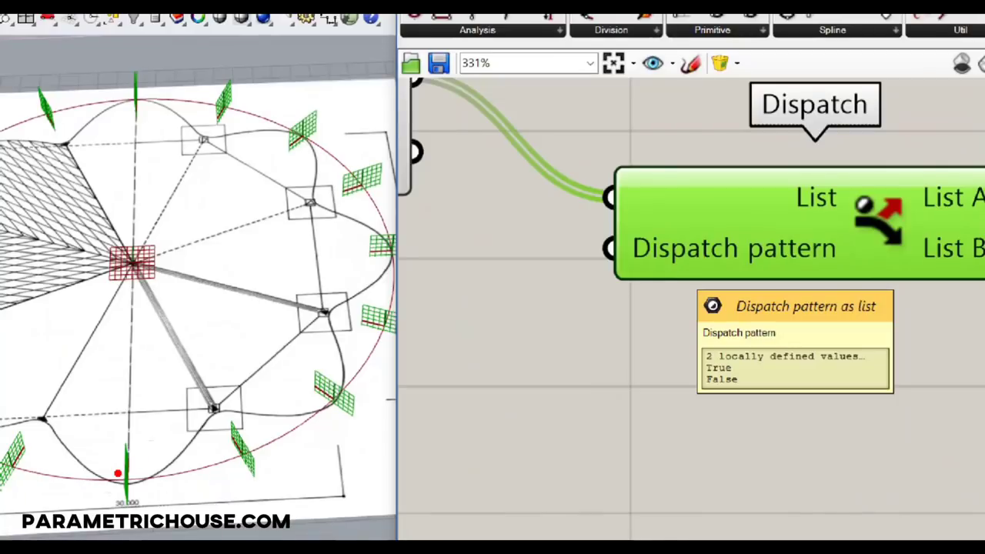
mouse_move(117, 470)
mouse_down()
mouse_move(121, 481)
mouse_move(116, 465)
mouse_up()
mouse_move(262, 429)
mouse_down()
mouse_move(229, 445)
mouse_move(275, 465)
mouse_up()
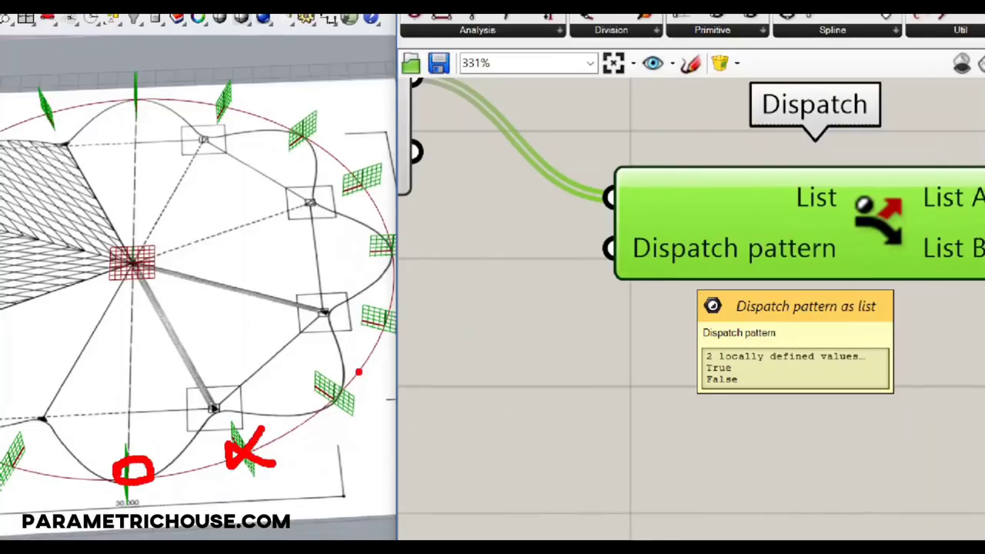
mouse_move(343, 377)
mouse_down()
mouse_move(328, 401)
mouse_move(346, 385)
mouse_up()
mouse_move(371, 317)
mouse_down()
mouse_move(398, 309)
mouse_move(338, 181)
mouse_move(348, 214)
mouse_up()
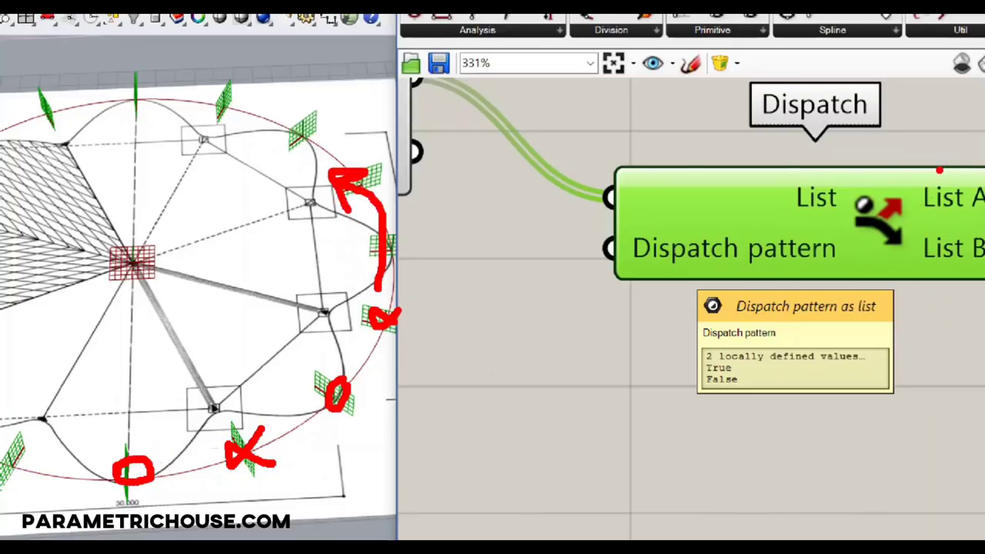
mouse_move(982, 173)
mouse_down()
mouse_move(897, 185)
mouse_move(983, 219)
mouse_up()
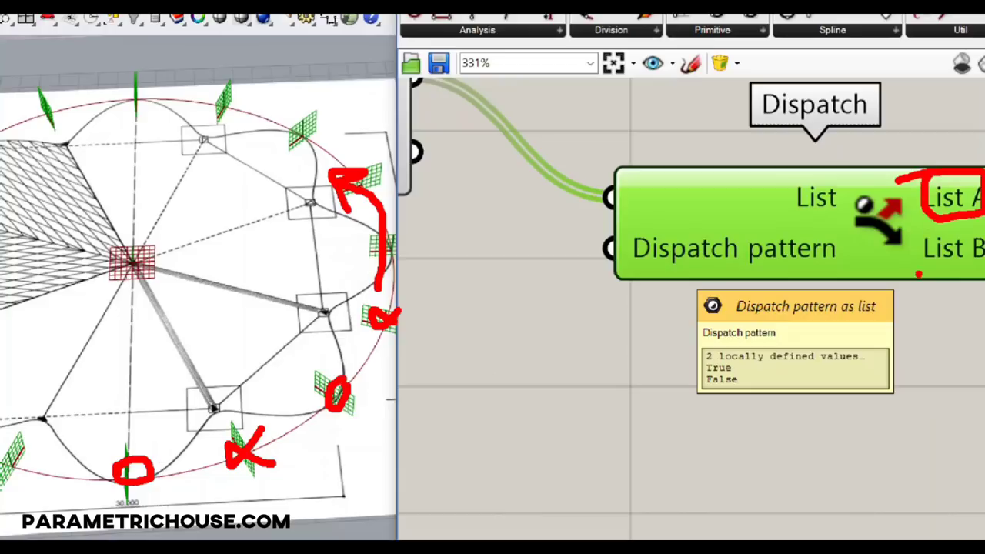
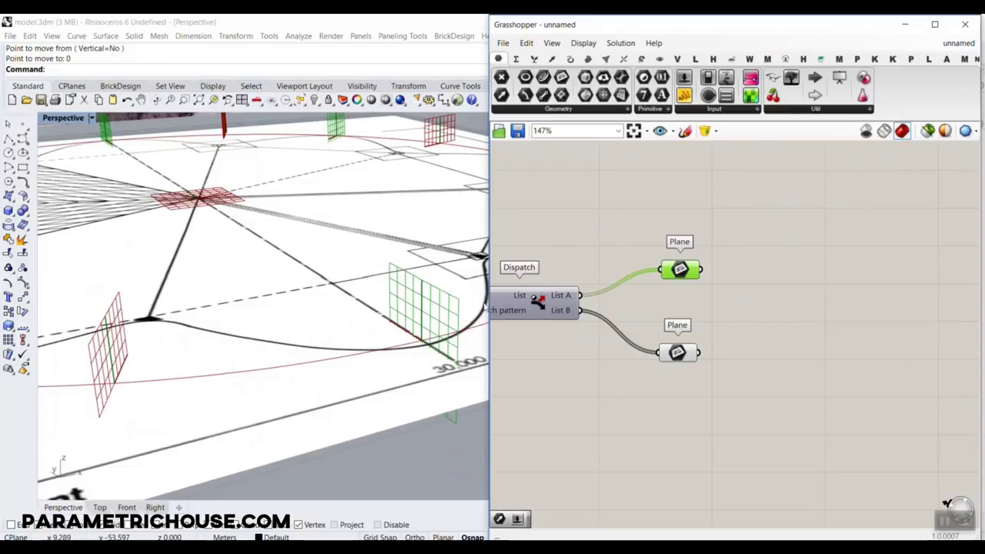
Add a Deconstruct Plane component fed by the List A Plane parameter and inspect the frame axes on the roof plan.
click(743, 292)
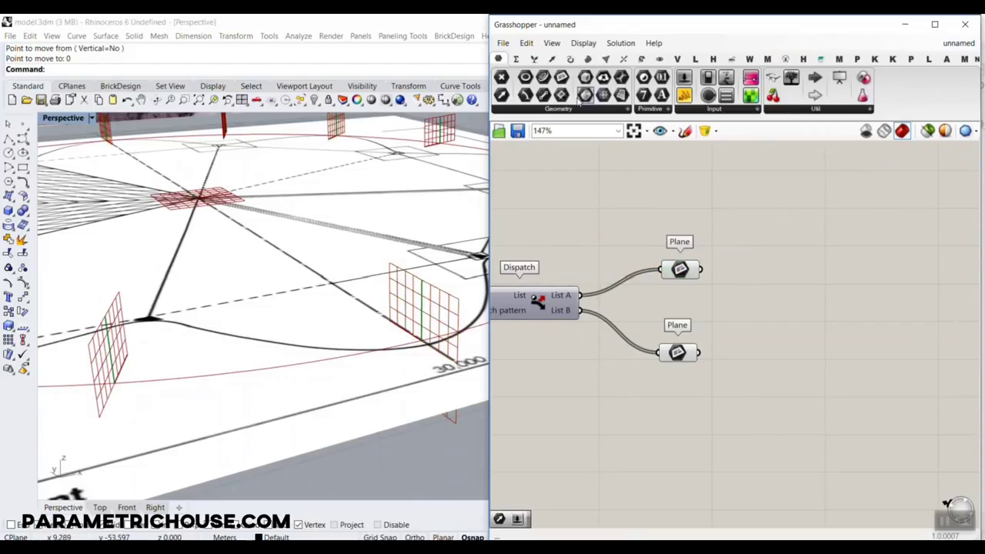
click(552, 62)
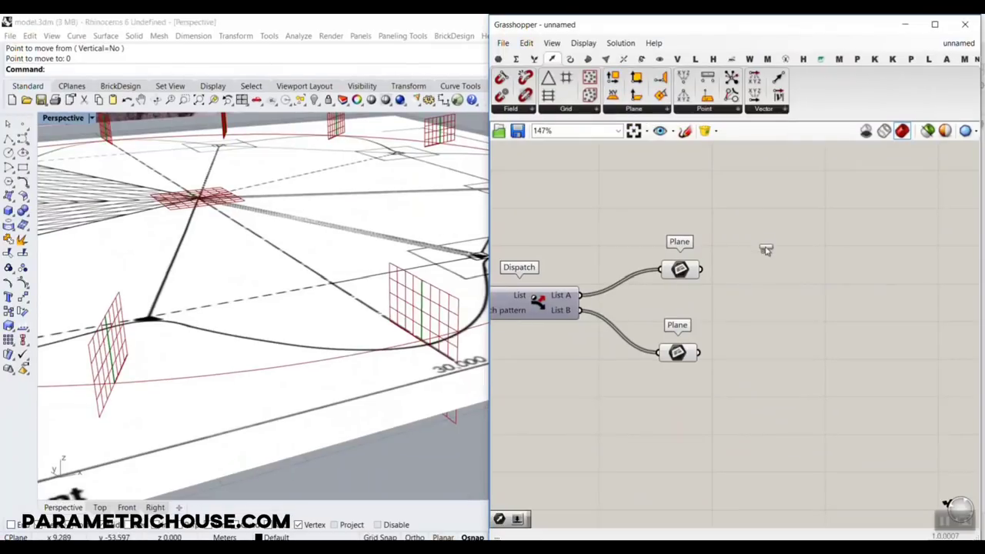
drag(766, 250, 765, 247)
drag(679, 269, 679, 241)
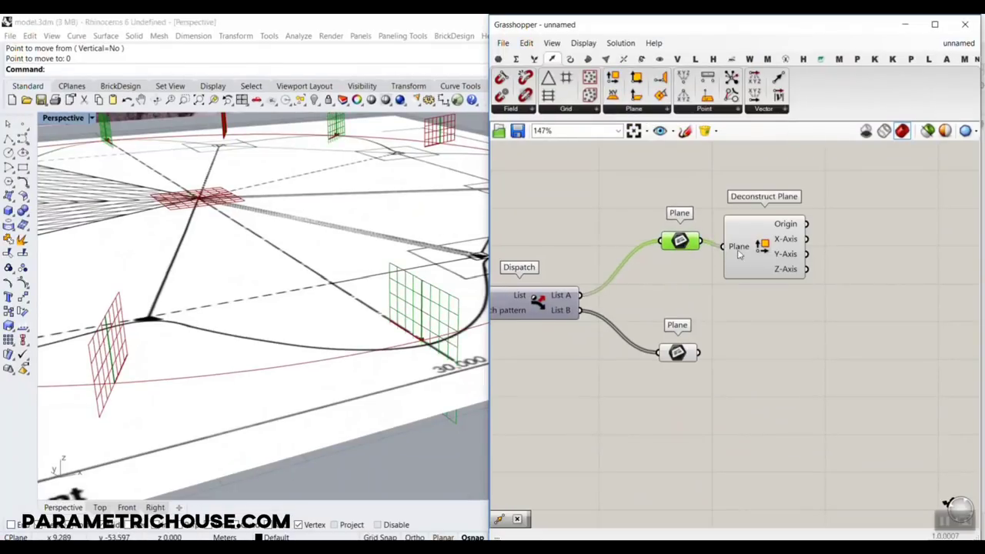
scroll(354, 310, down, 4)
right_drag(331, 308, 295, 309)
right_drag(789, 266, 671, 290)
drag(643, 272, 649, 266)
scroll(322, 308, up, 5)
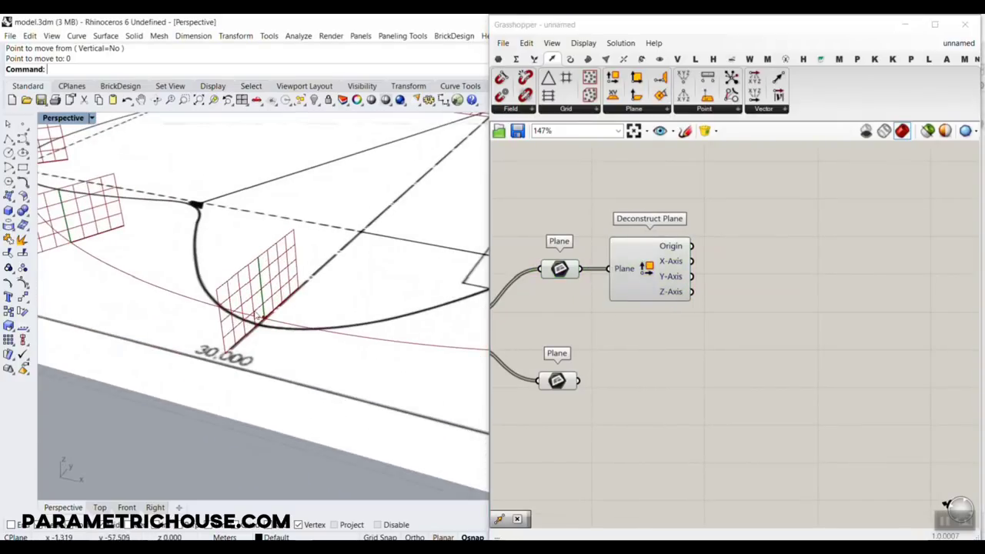
scroll(261, 272, down, 3)
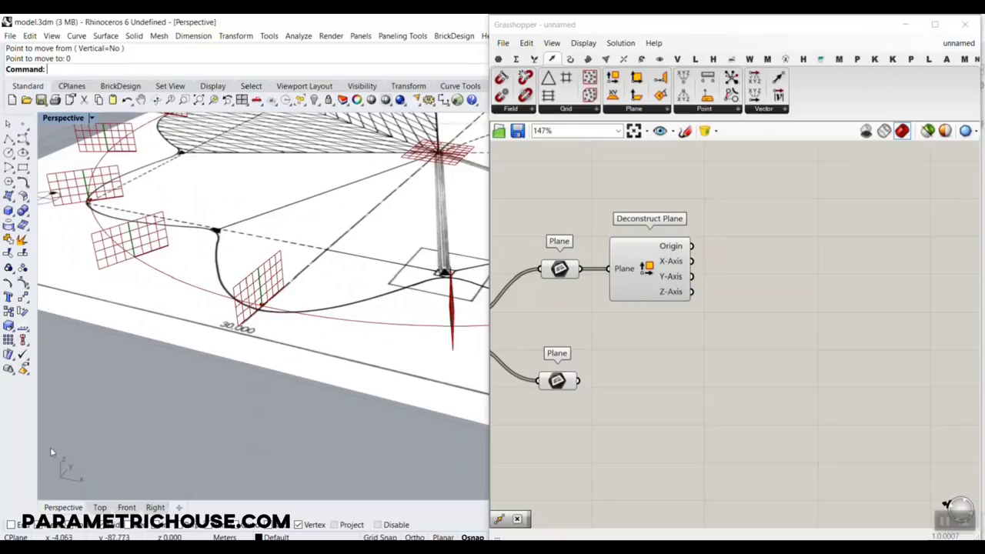
Add a Move component with the deconstructed planes' Origin as its Geometry, leaving space between the two components.
double_click(781, 266)
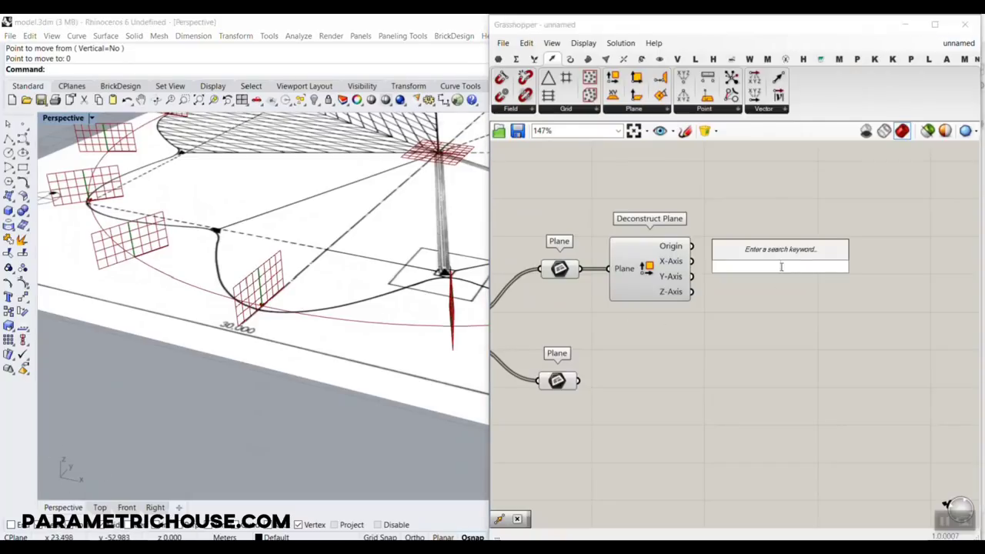
text(mv)
click(743, 203)
right_drag(711, 240, 624, 218)
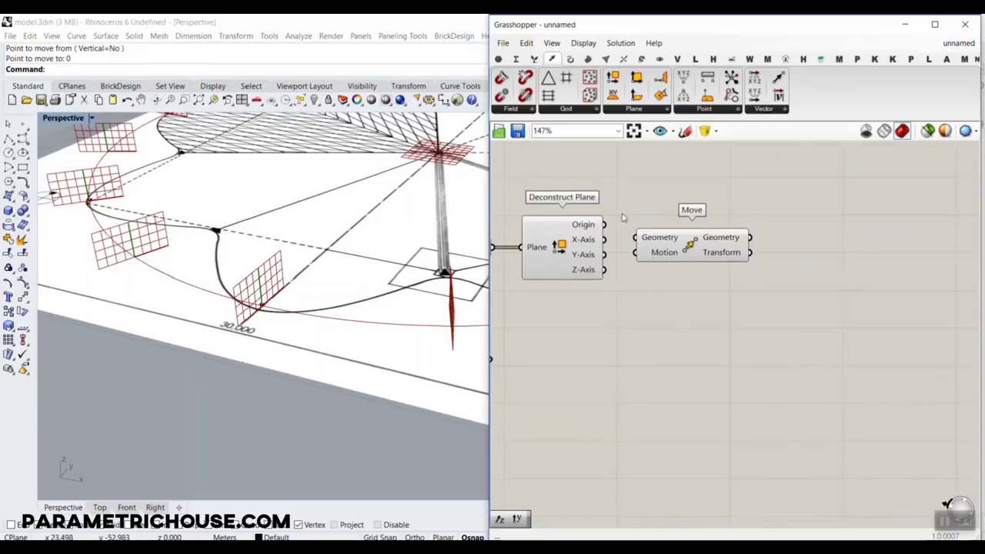
scroll(611, 213, up, 3)
click(557, 234)
right_drag(683, 269, 637, 263)
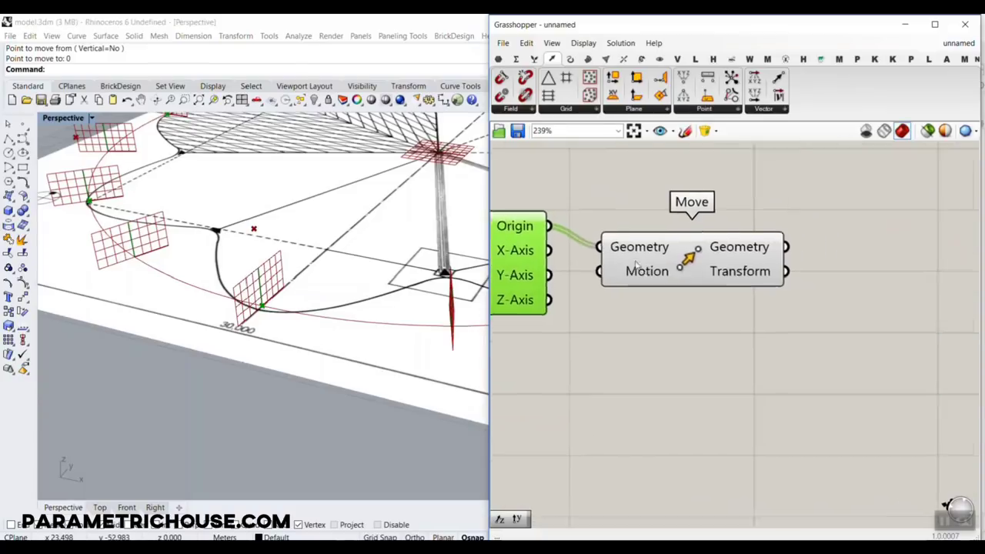
scroll(637, 263, down, 3)
drag(639, 264, 753, 252)
click(677, 192)
Add a Multiplication component and connect the deconstructed planes' Y-Axis to its A input.
click(515, 61)
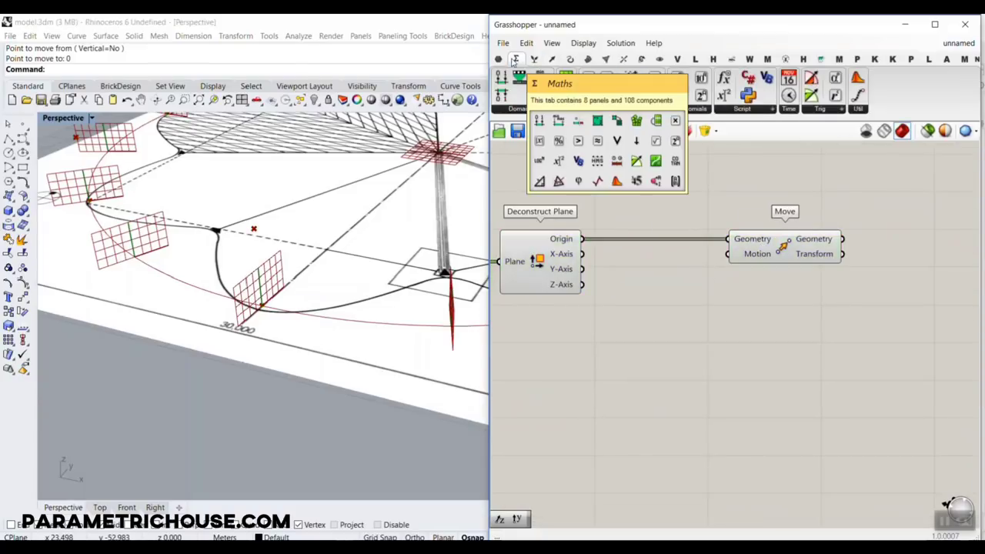
drag(606, 78, 712, 286)
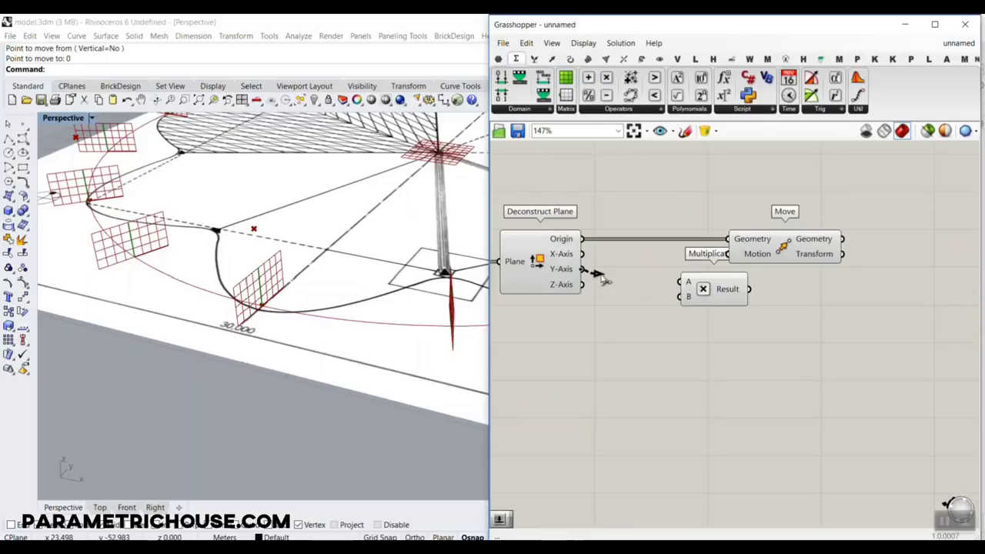
right_drag(578, 329, 609, 332)
Create a number slider from 2.00 to 25 for the Multiplication's B input and connect the Result to the Move's Motion.
double_click(606, 328)
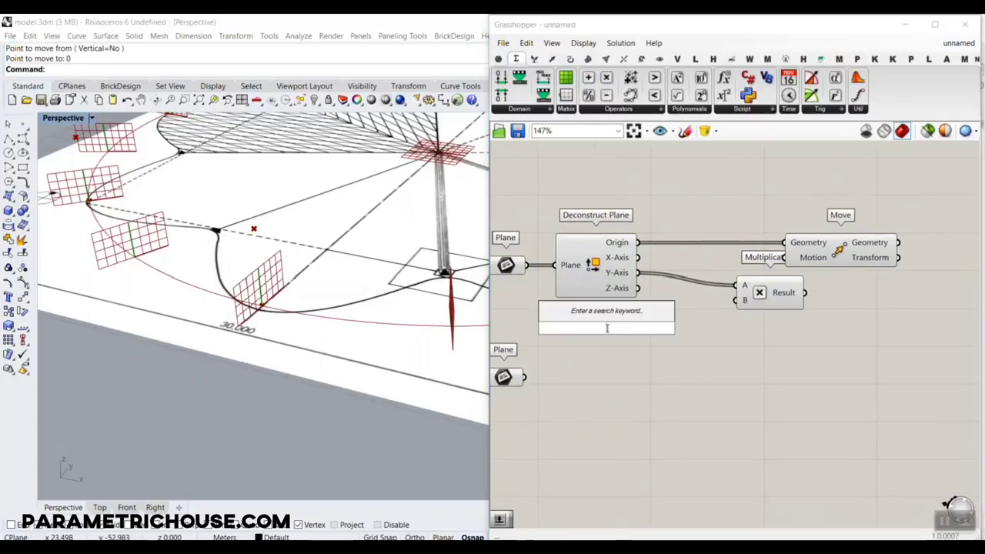
text(2.00.25)
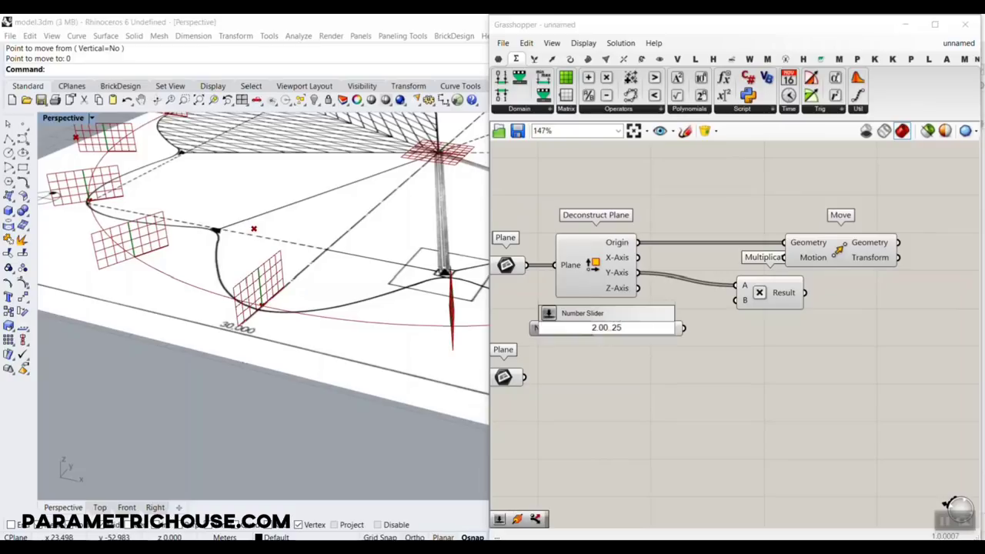
key(Return)
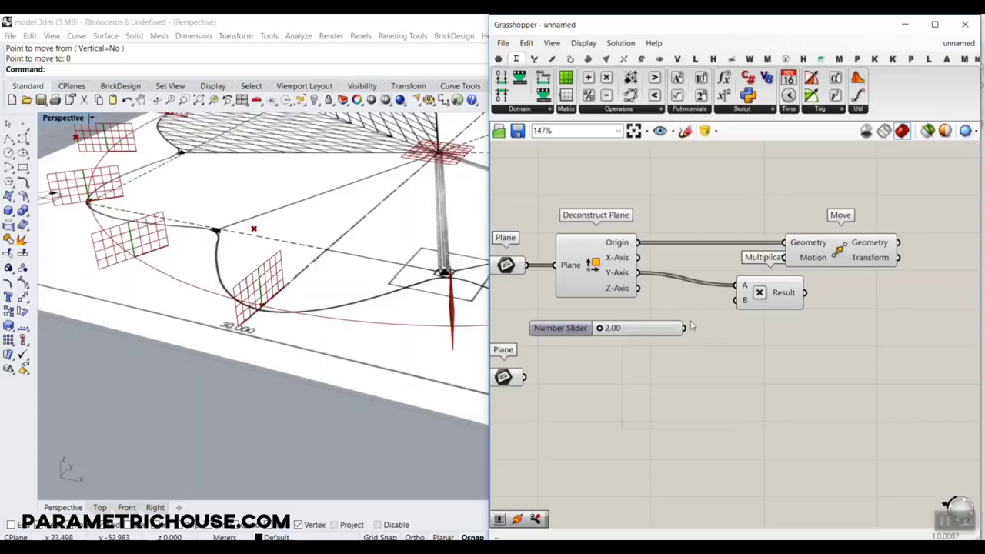
drag(797, 271, 789, 263)
drag(818, 254, 853, 254)
scroll(115, 286, down, 5)
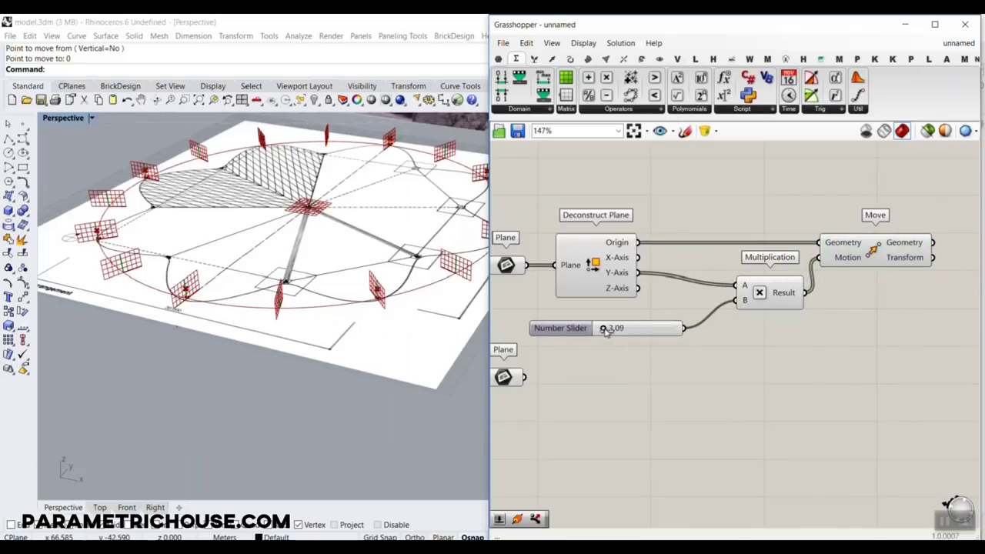
Raise the tip height slider to 23.11 and view the moved points above the roof plan.
drag(605, 329, 665, 329)
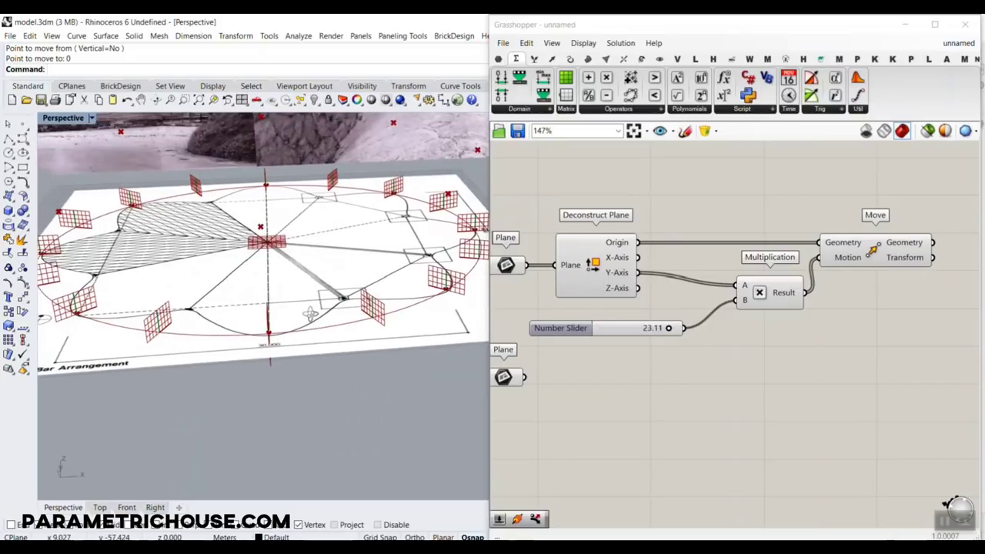
scroll(310, 314, down, 4)
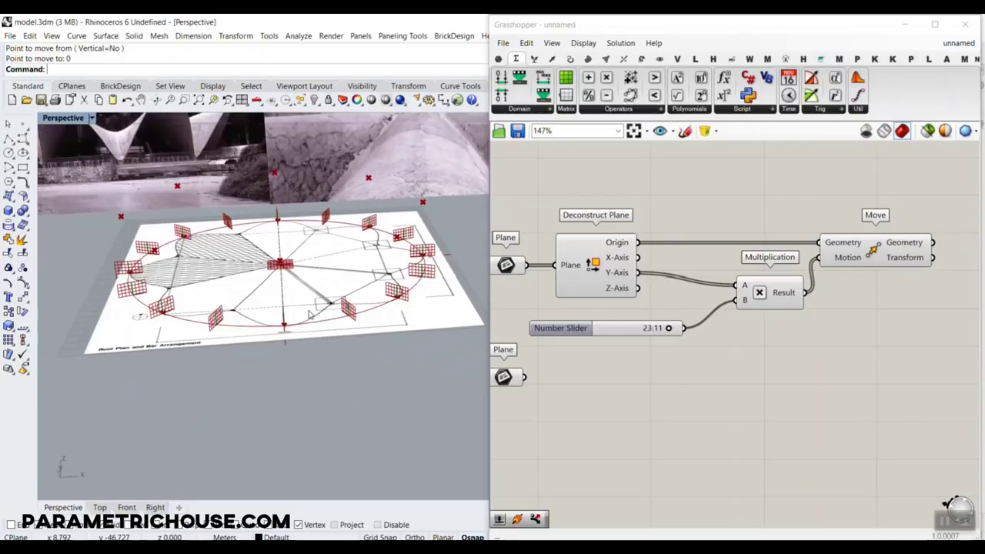
right_drag(310, 314, 291, 318)
Shift the List B Plane parameter lower on the canvas and inspect where its frames sit on the roof plan.
right_drag(532, 361, 669, 338)
mouse_move(650, 360)
mouse_down()
mouse_move(643, 349)
mouse_move(637, 374)
mouse_up()
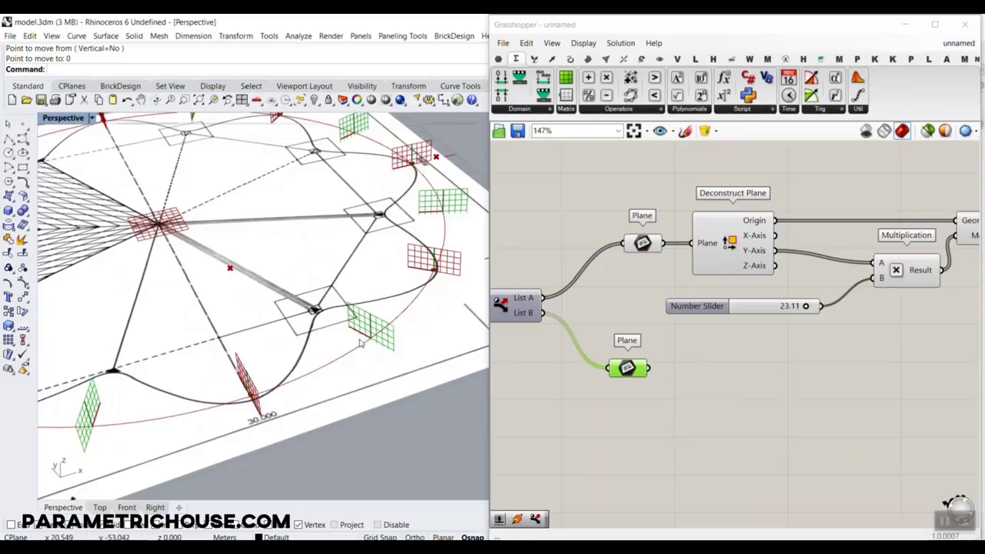
scroll(361, 344, up, 5)
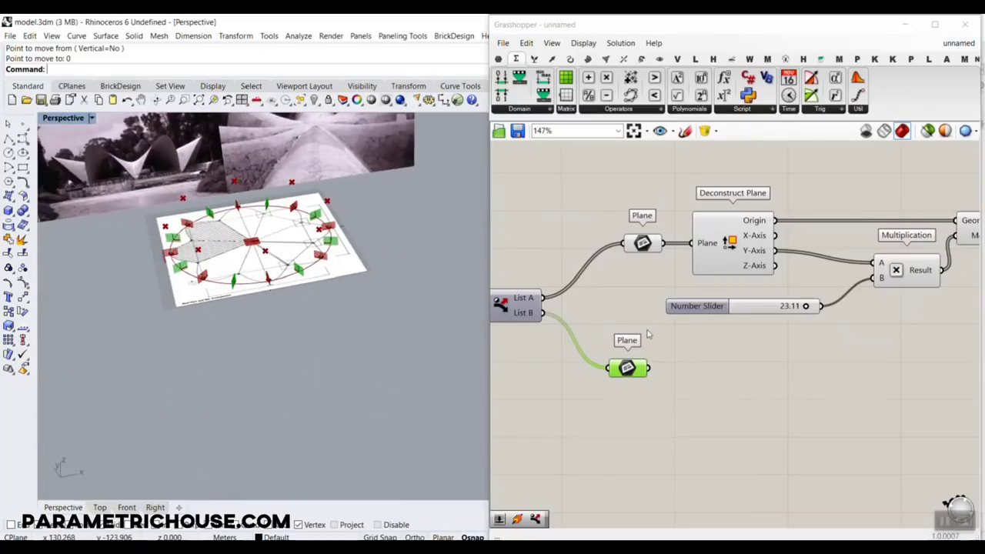
right_drag(636, 396, 569, 402)
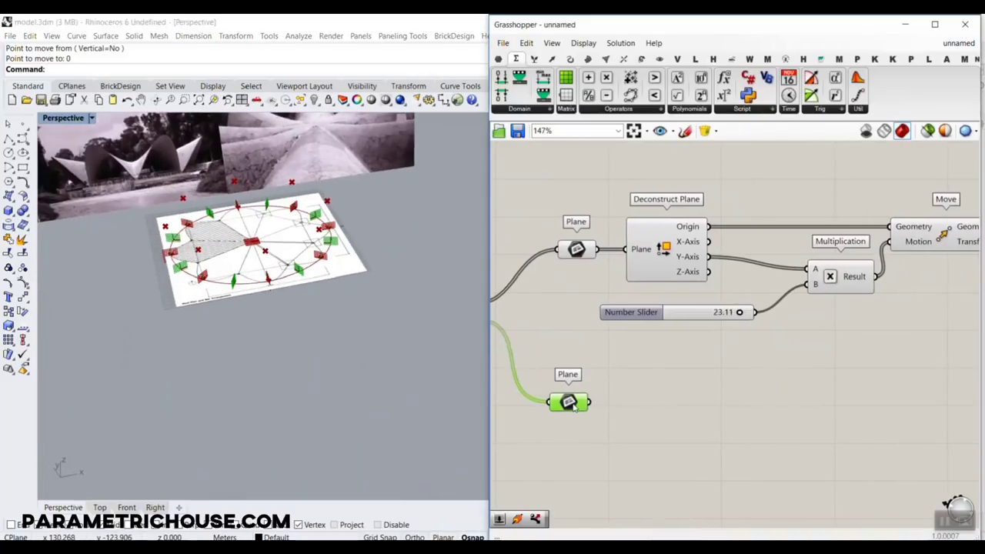
Duplicate the Deconstruct Plane, number slider, Multiplication and Move components and place the copies below the originals.
right_drag(791, 327, 699, 303)
scroll(696, 302, down, 2)
drag(817, 204, 610, 297)
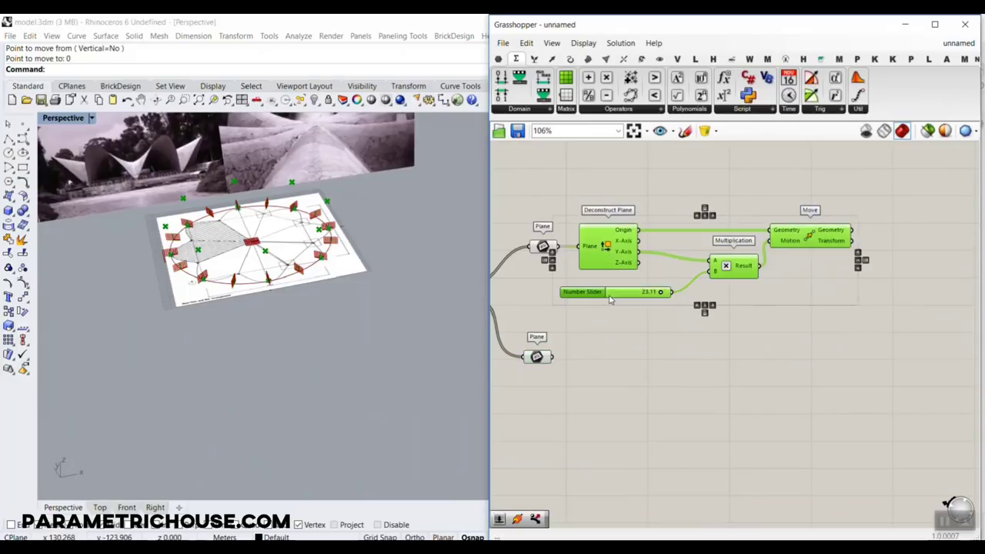
key(ctrl+c)
key(ctrl+v)
drag(613, 262, 619, 363)
click(576, 368)
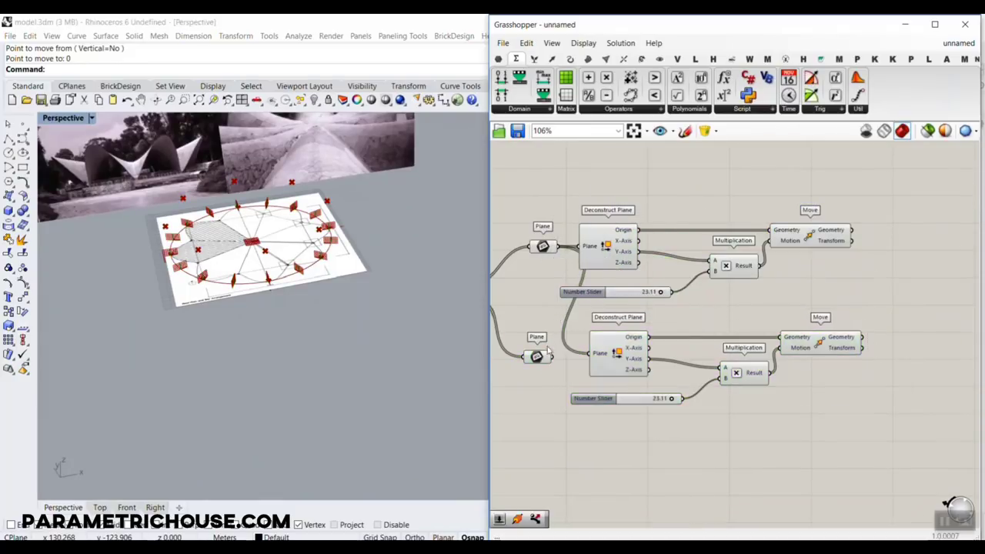
Connect the List B Plane parameter to the copied Deconstruct Plane in place of the List A planes.
scroll(548, 350, up, 3)
drag(554, 360, 615, 356)
right_drag(745, 337, 650, 304)
scroll(658, 312, down, 1)
Replace the Y-Axis with the X-Axis as the copied Multiplication's A input so the valley points move horizontally.
right_drag(331, 312, 365, 331)
scroll(322, 319, up, 9)
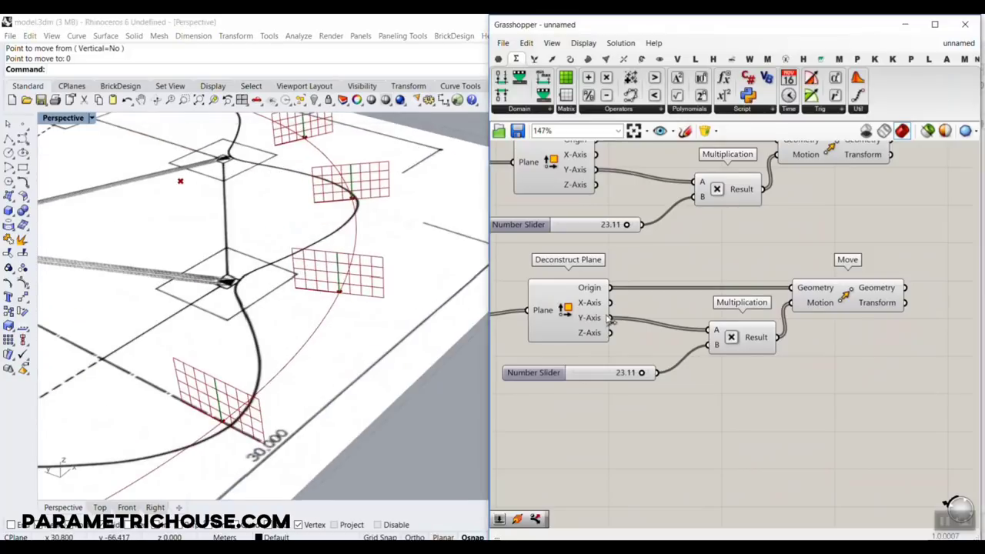
right_drag(610, 320, 546, 303)
drag(548, 287, 646, 314)
scroll(267, 287, down, 6)
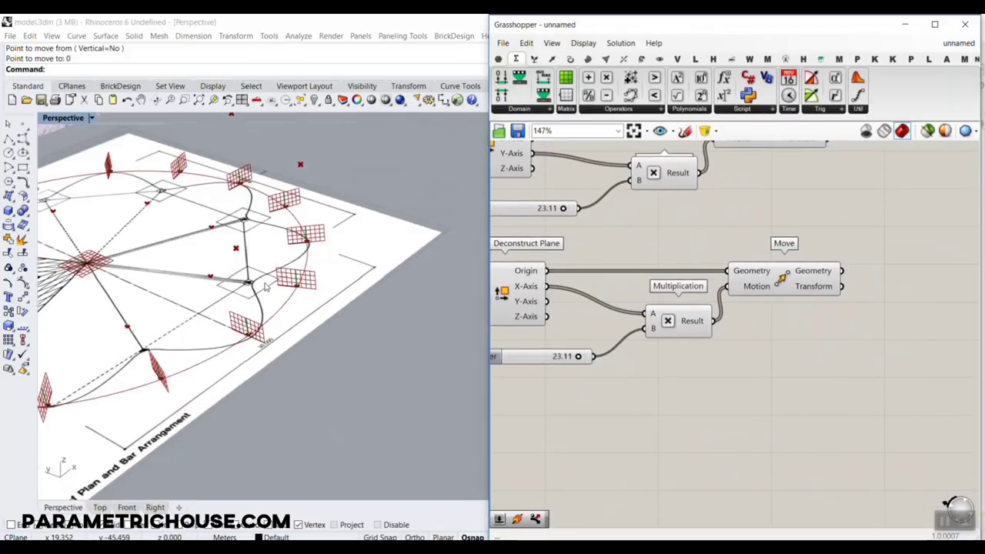
Set the List B X-Axis multiplier slider to 12.47 so the shifted points match the valley corners on the roof plan.
scroll(336, 325, up, 2)
click(581, 357)
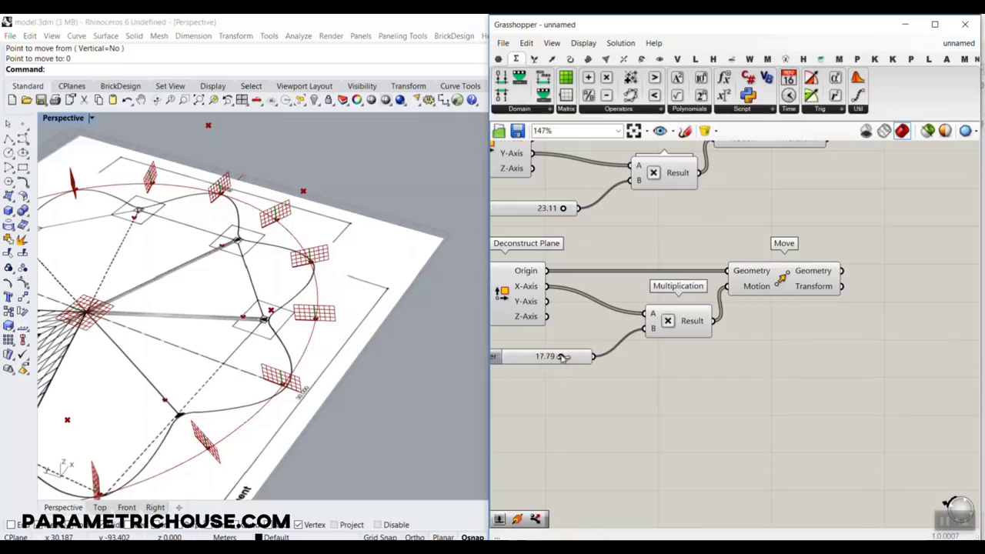
drag(531, 357, 564, 358)
right_drag(568, 335, 602, 316)
right_drag(330, 302, 226, 285)
Hide the preview of the List A and List B Plane parameters and both Deconstruct Plane components.
right_drag(600, 215, 746, 307)
scroll(745, 308, down, 3)
drag(737, 358, 594, 200)
right_click(593, 200)
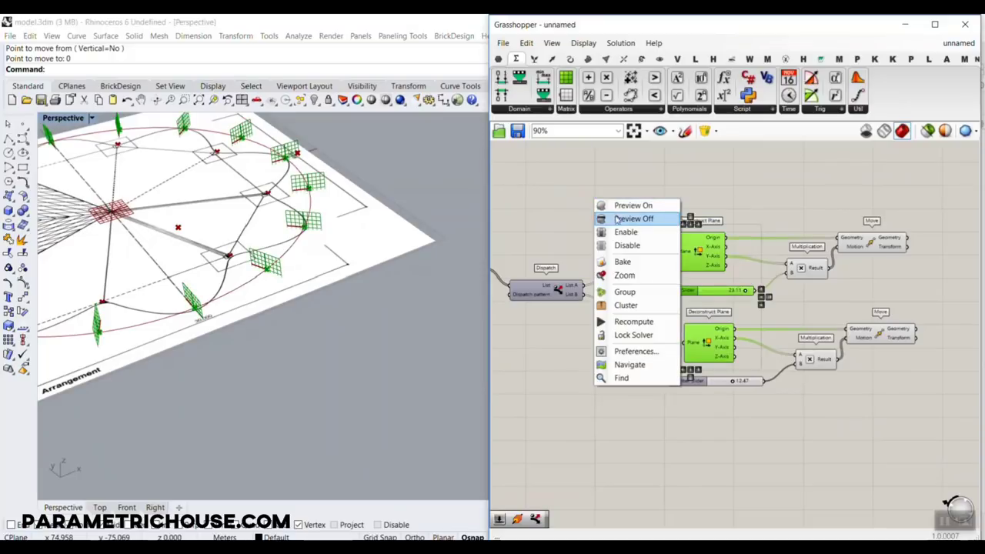
click(627, 218)
Examine on the plan and reference photo how the roof edge runs between tip and valley points and its direction at each end.
mouse_move(196, 304)
right_down()
mouse_move(291, 273)
mouse_move(273, 314)
mouse_move(223, 277)
mouse_move(193, 274)
mouse_move(216, 264)
right_up()
scroll(306, 256, up, 3)
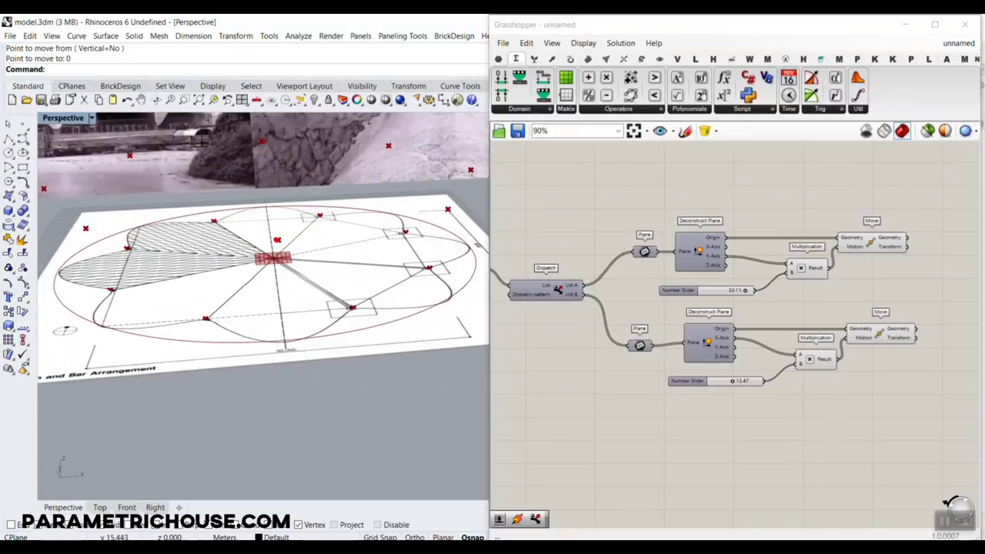
drag(299, 238, 320, 271)
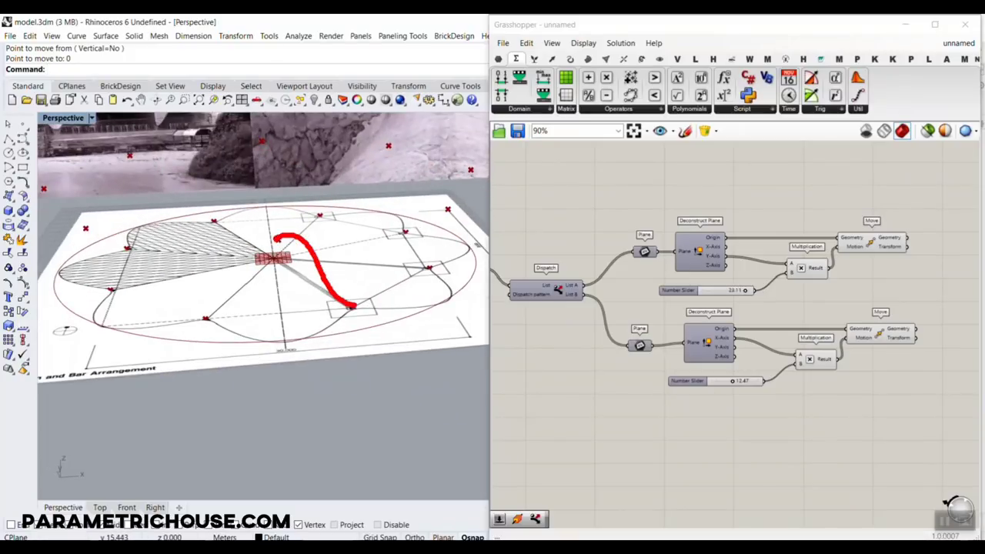
key(Escape)
right_drag(367, 289, 331, 308)
scroll(407, 286, up, 3)
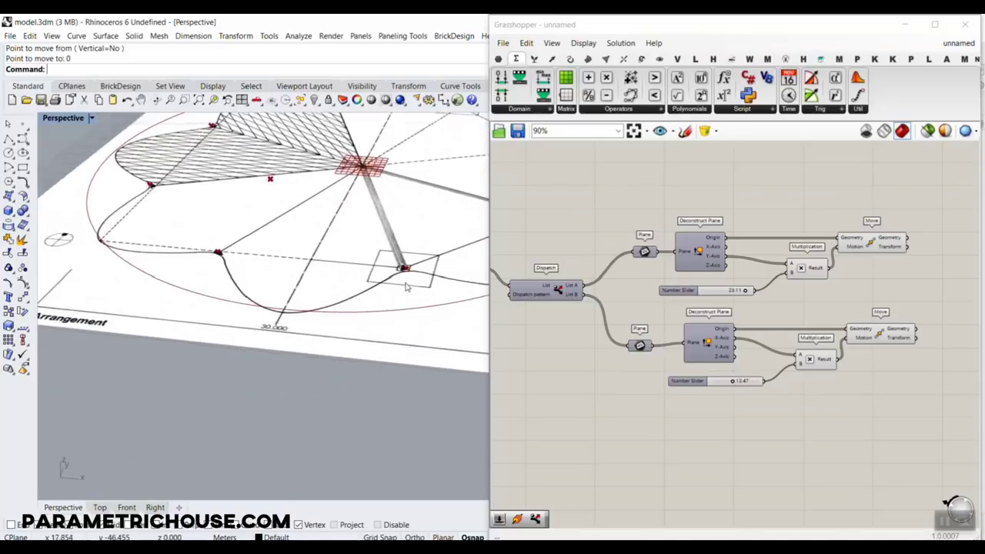
right_drag(406, 286, 298, 281)
scroll(298, 282, down, 2)
scroll(312, 289, up, 4)
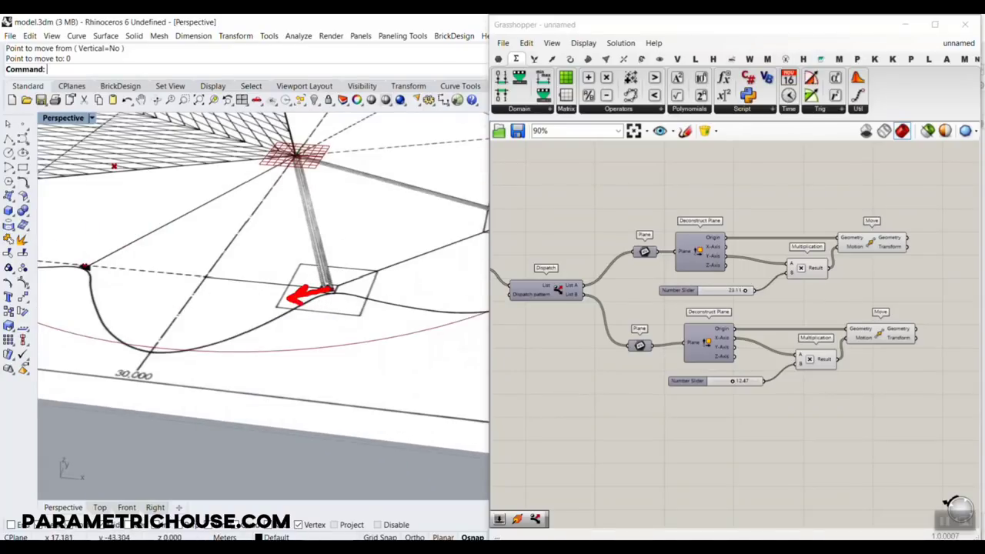
scroll(329, 291, down, 10)
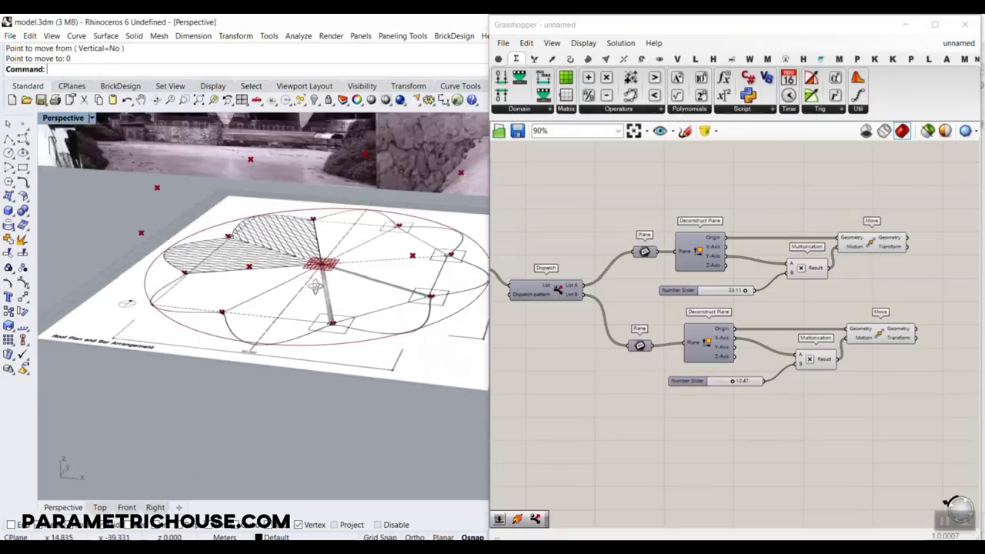
right_drag(313, 271, 317, 304)
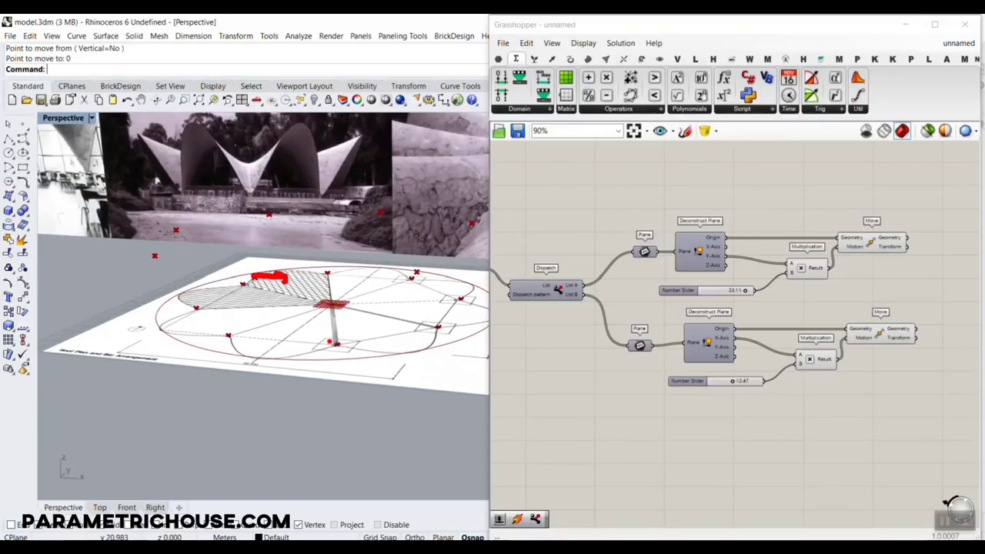
drag(323, 344, 324, 348)
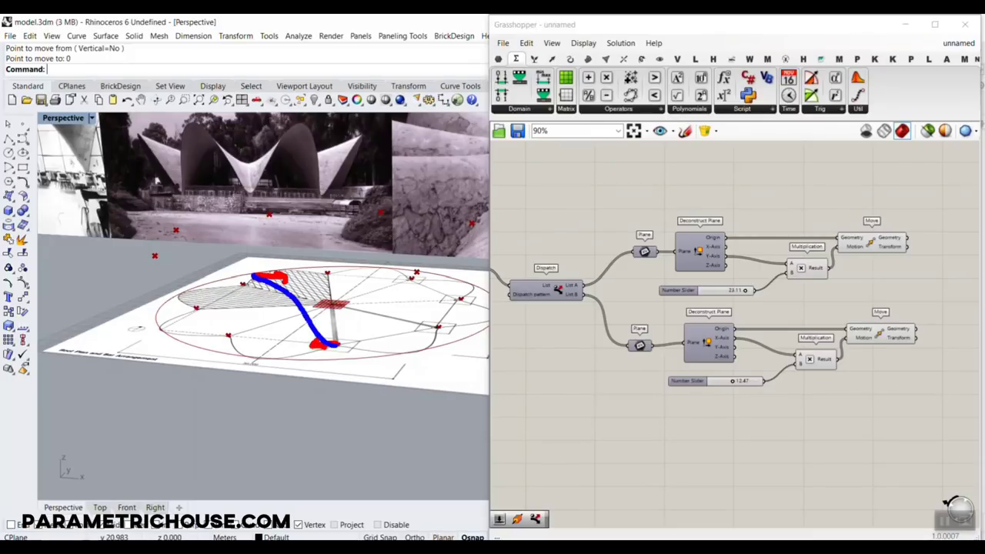
drag(370, 306, 378, 298)
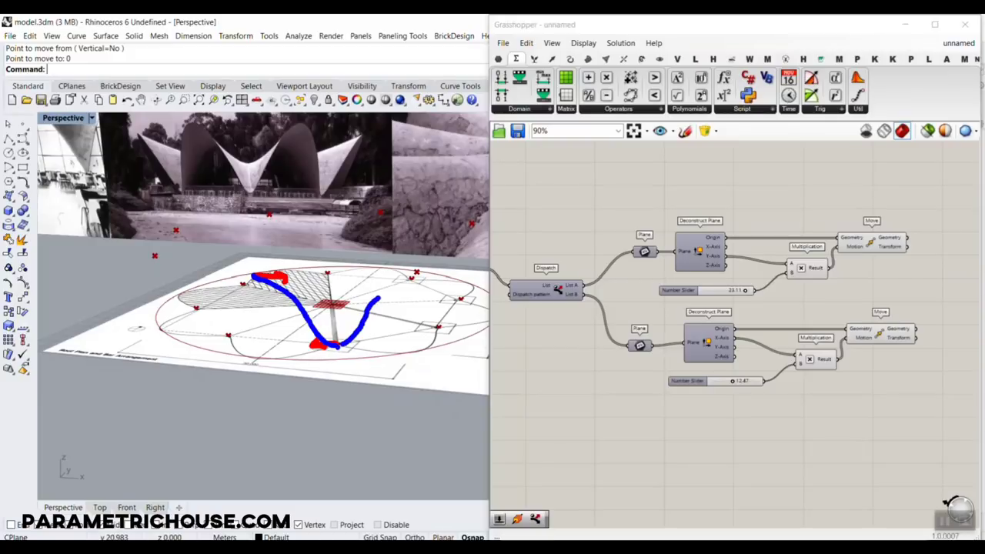
key(Escape)
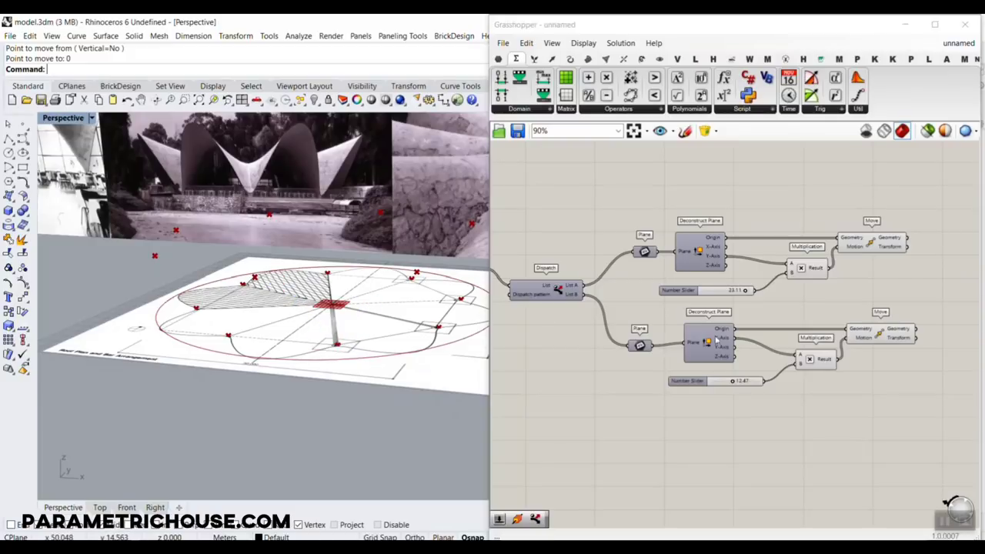
Show the List B Plane preview again and examine the frames' normal direction against the roof edge at the valley points.
right_click(635, 346)
click(654, 321)
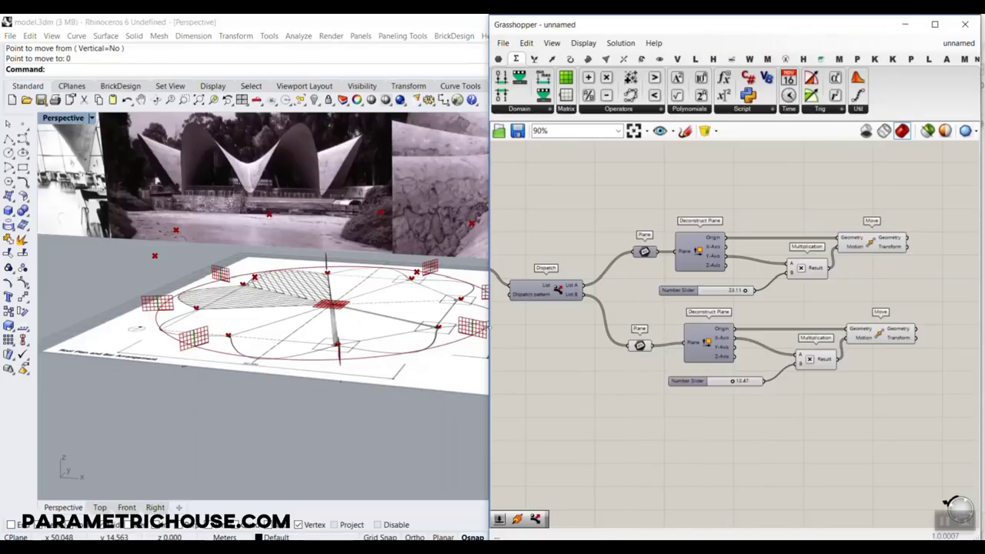
mouse_move(352, 293)
right_down()
mouse_move(354, 340)
mouse_move(310, 327)
right_up()
scroll(354, 339, up, 4)
key(ctrl+2)
drag(282, 350, 266, 352)
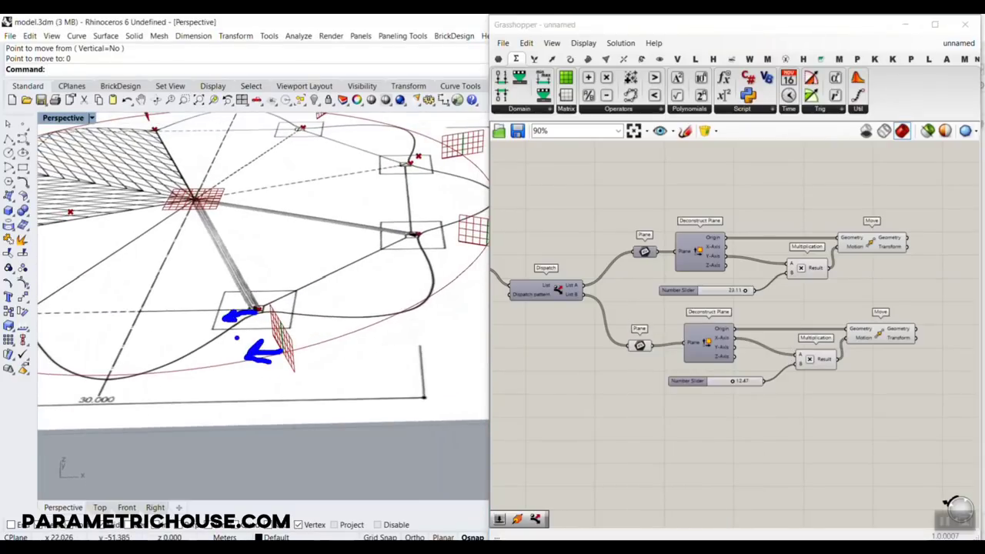
key(Escape)
scroll(241, 393, down, 5)
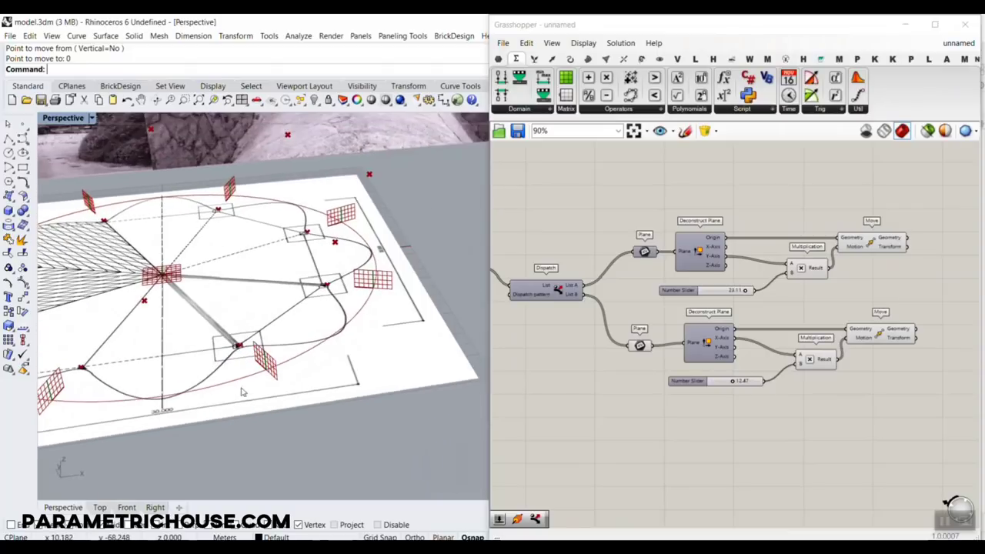
Show the List A Plane preview and compare its frames' normal direction with the raised tip points' tangent direction.
right_click(653, 256)
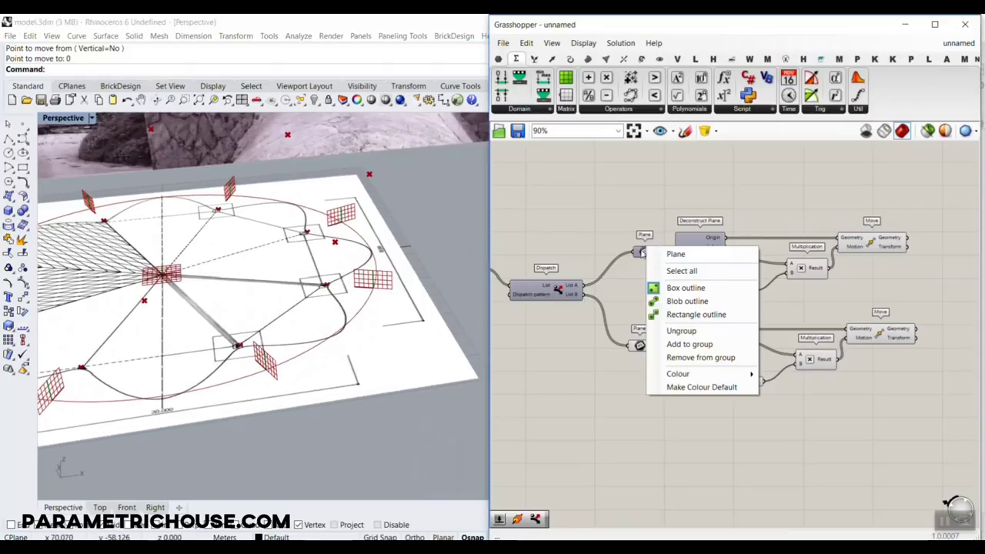
click(644, 252)
right_click(644, 251)
click(659, 275)
shift+right_drag(210, 375, 183, 421)
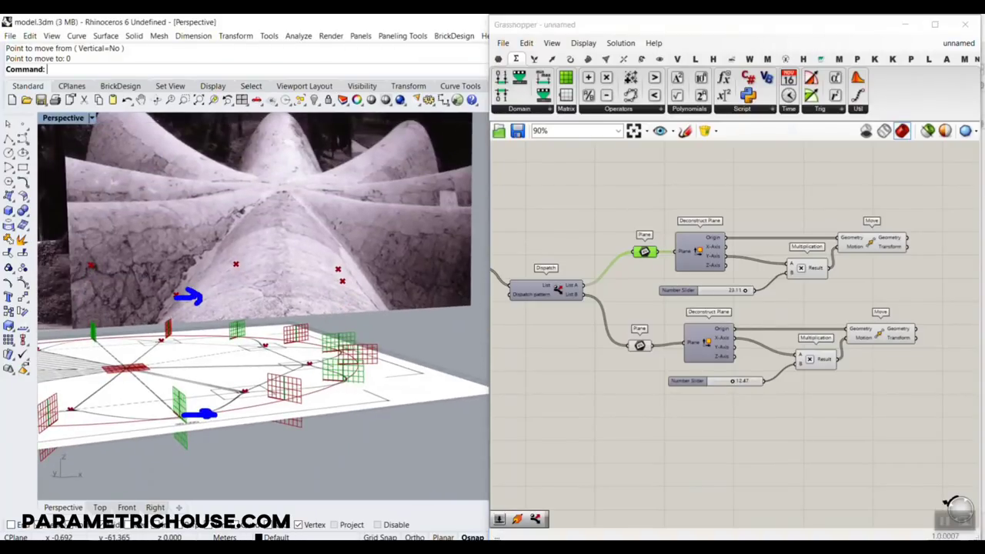
right_drag(183, 421, 304, 414)
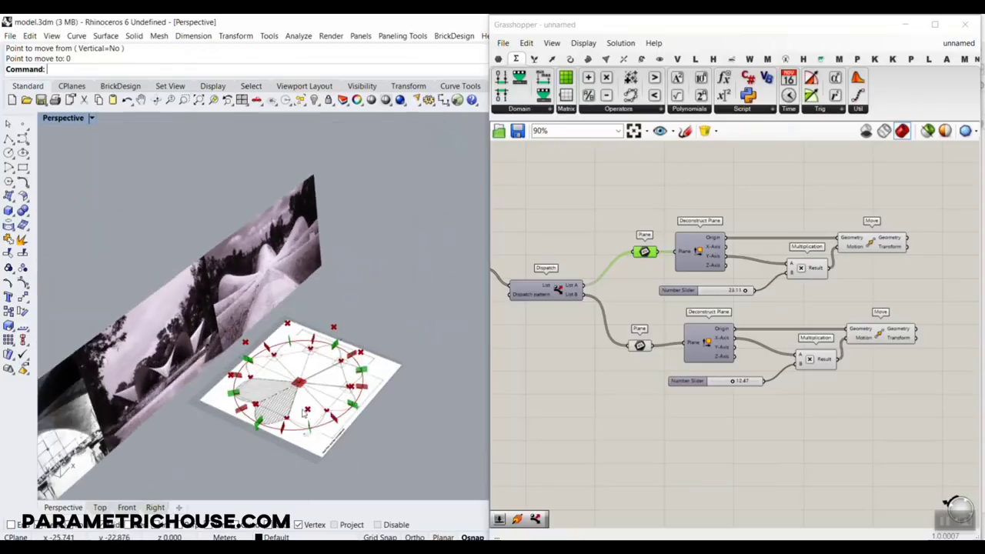
scroll(303, 414, up, 6)
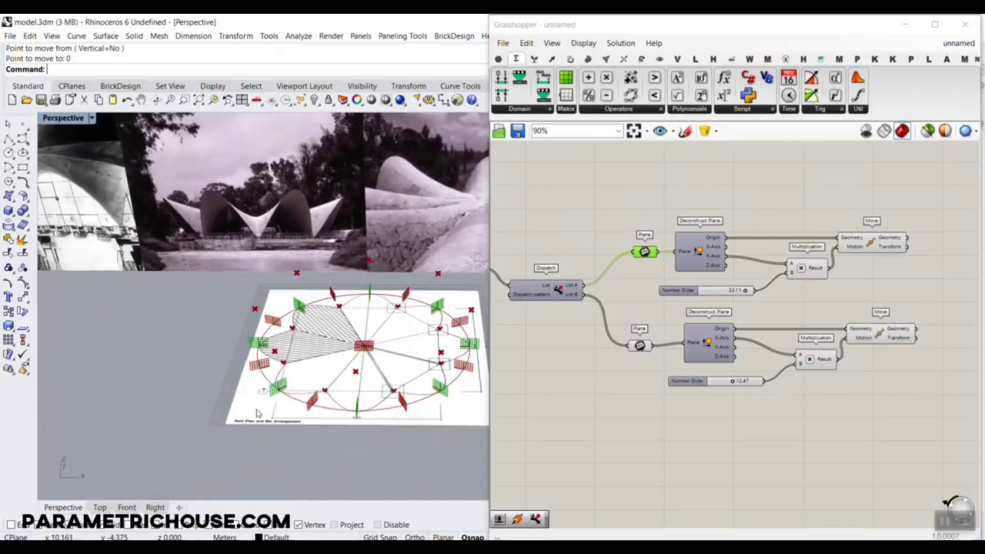
Hide the preview of both the List A and List B Plane parameters.
right_drag(758, 272, 719, 280)
drag(637, 208, 559, 398)
right_click(582, 203)
click(613, 223)
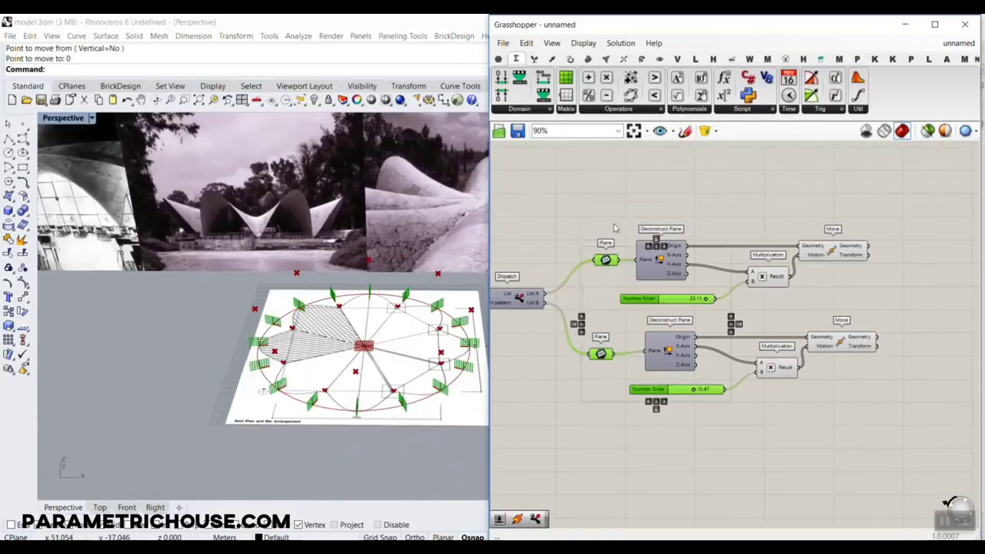
click(639, 217)
Place a Bezier Span component beside the two Move components.
click(572, 60)
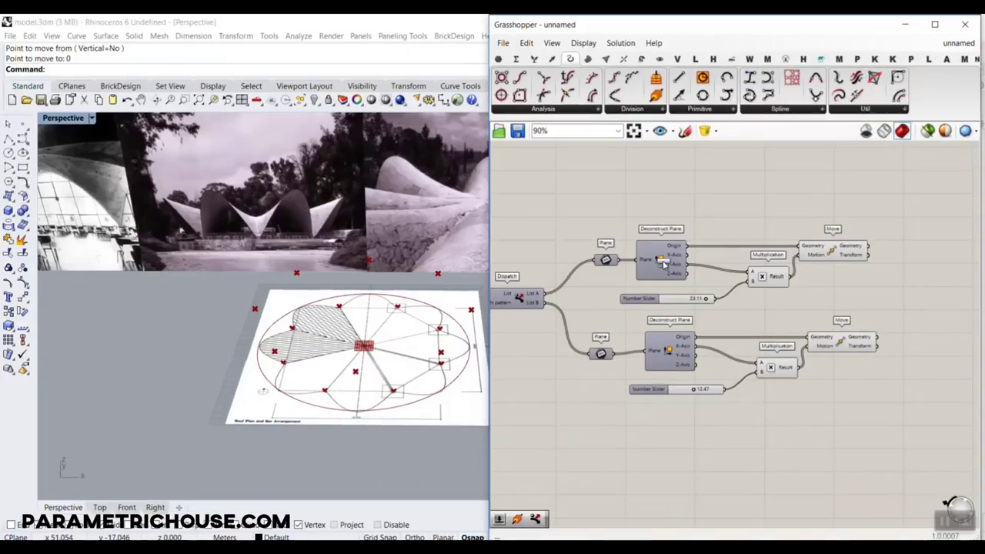
scroll(842, 277, up, 1)
right_drag(931, 273, 765, 279)
click(868, 256)
scroll(764, 280, up, 4)
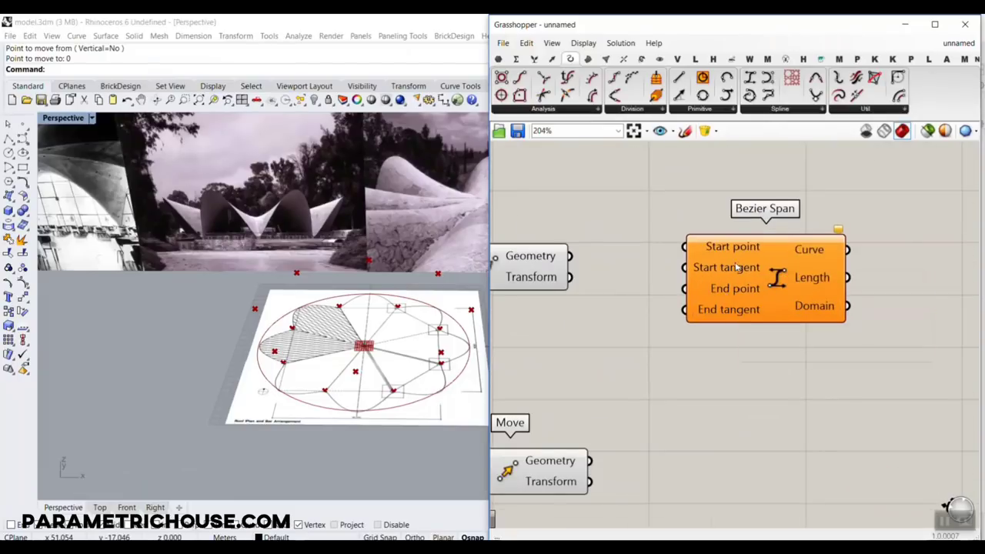
Connect the List A Move's Geometry to the Bezier Span's Start point and the List B Move's Geometry to its End point.
scroll(736, 267, down, 4)
right_drag(745, 318, 669, 303)
scroll(668, 304, up, 3)
click(656, 296)
right_drag(365, 431, 363, 403)
scroll(363, 402, up, 5)
right_drag(731, 294, 669, 285)
drag(666, 277, 766, 269)
right_drag(742, 341, 691, 300)
click(551, 435)
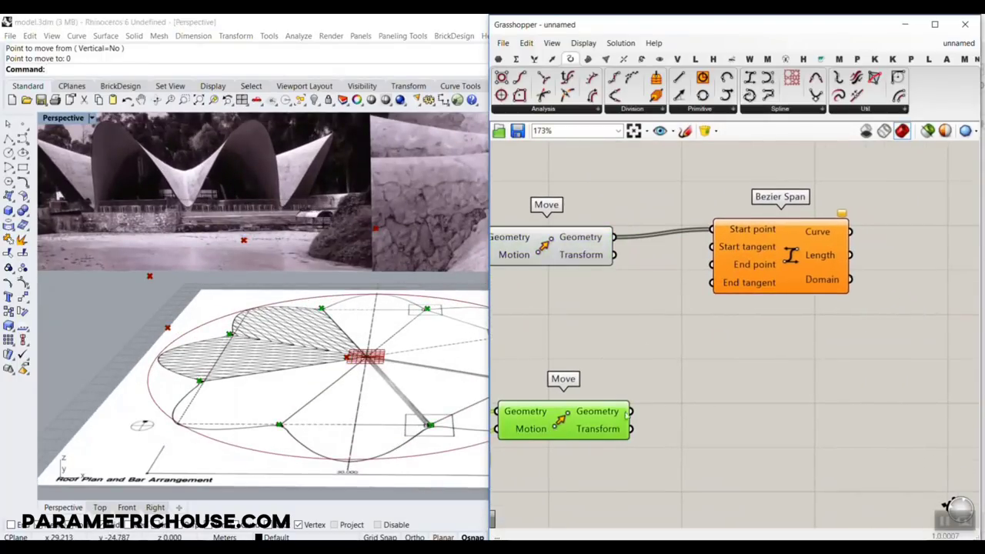
drag(632, 410, 711, 264)
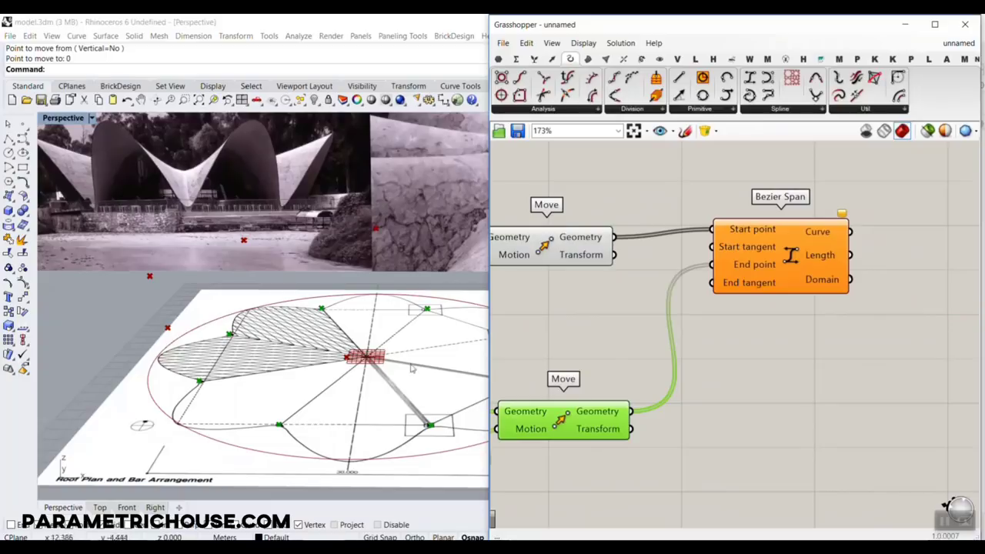
Make room after the List A Deconstruct Plane by shifting its slider, Multiplication and Move up and spacing the Bezier Span farther away.
scroll(722, 251, down, 3)
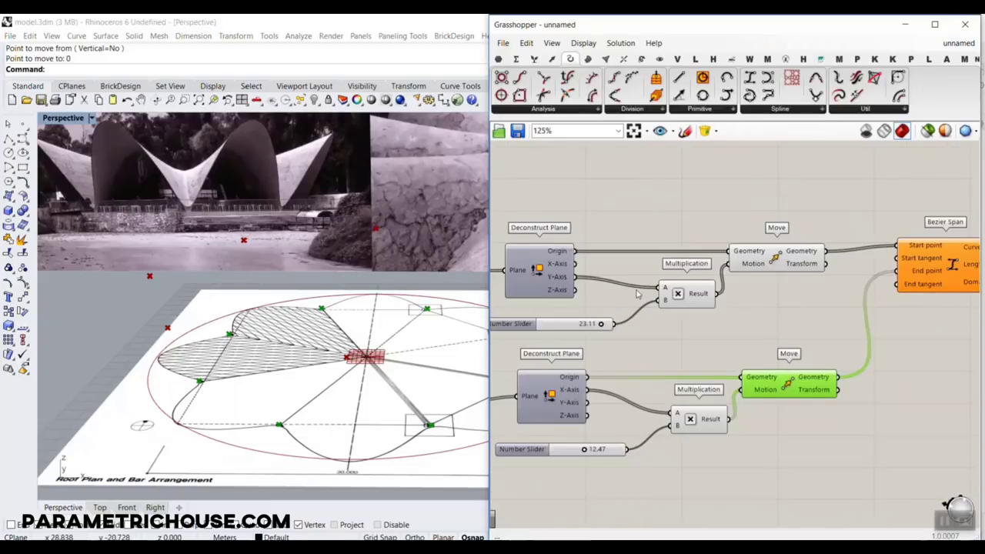
scroll(564, 292, up, 4)
scroll(574, 293, down, 3)
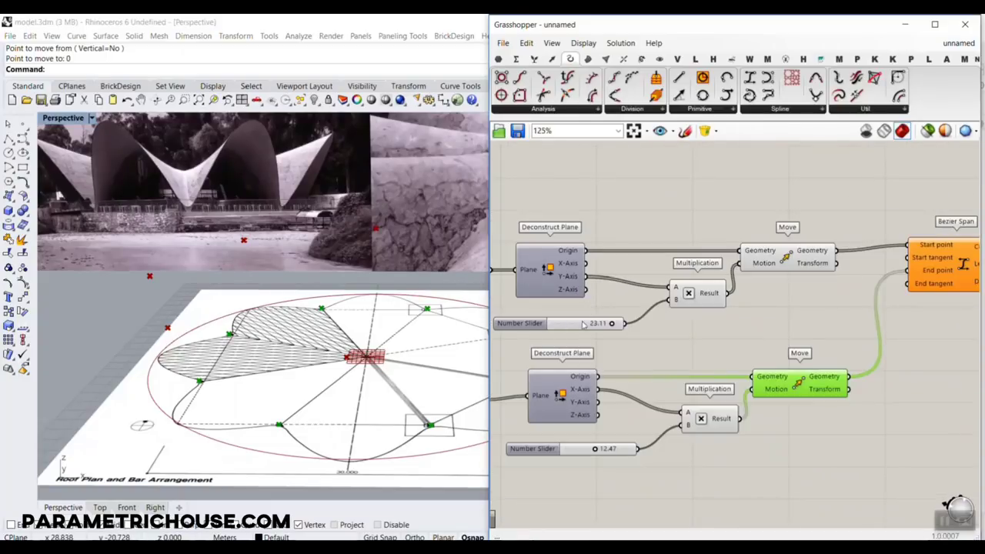
drag(581, 322, 596, 306)
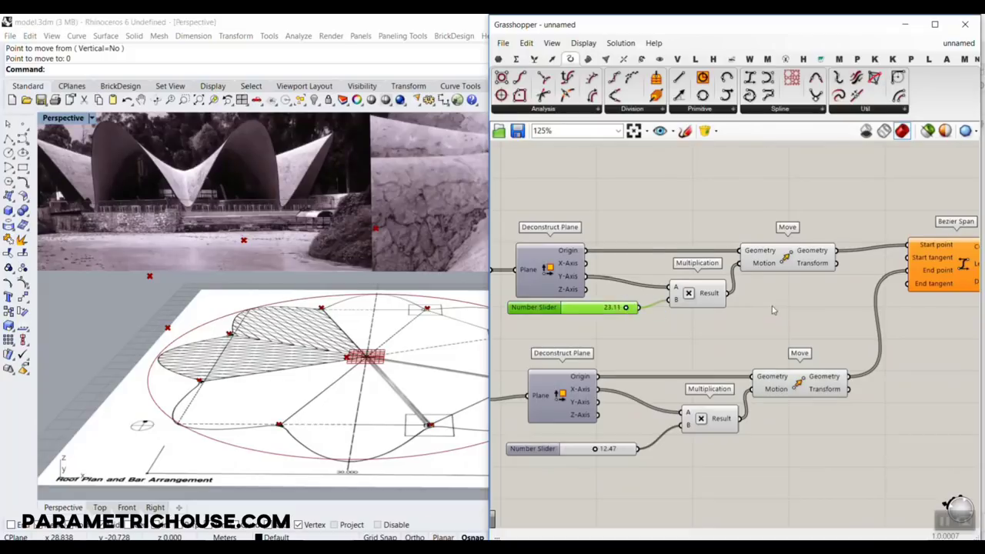
scroll(572, 261, down, 3)
drag(718, 211, 593, 305)
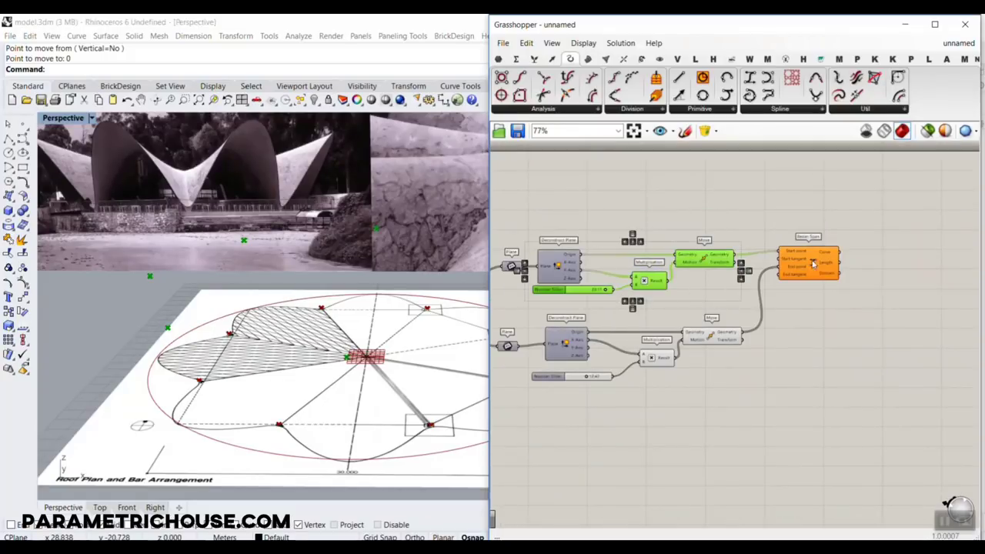
drag(838, 217, 597, 300)
drag(810, 265, 913, 266)
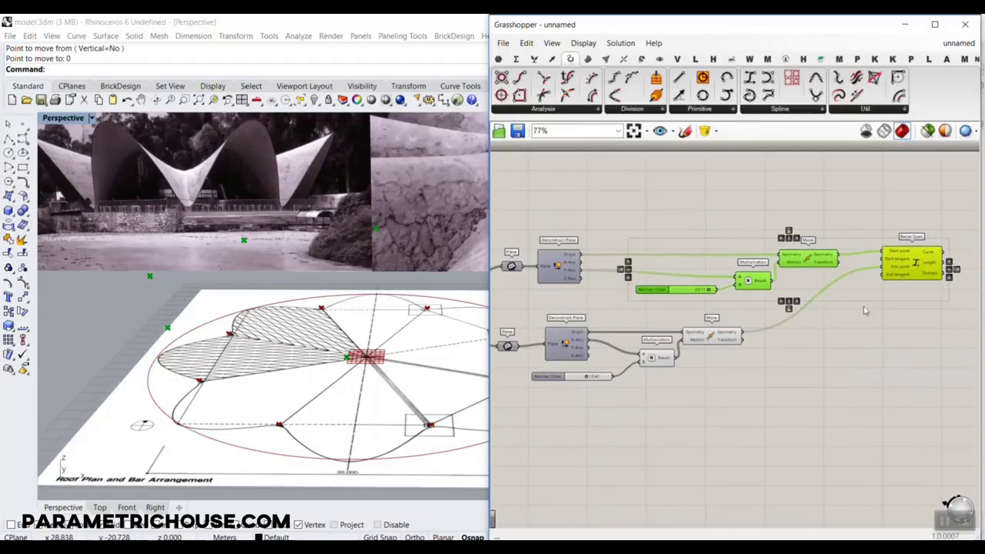
drag(806, 257, 768, 216)
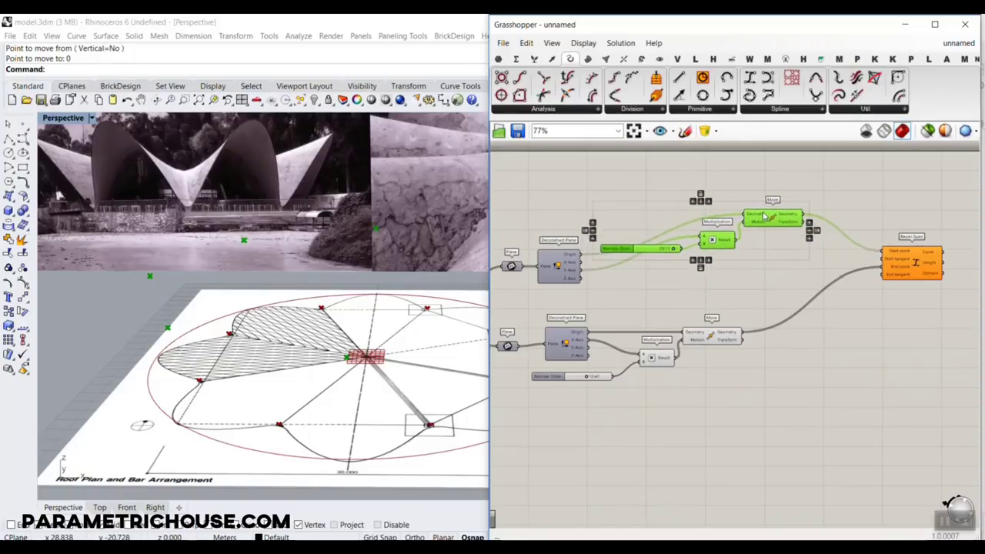
Multiply the List A Z-Axis by a duplicated 23.11 slider in a copied Multiplication and feed the Result into the Bezier Span's Start tangent.
drag(741, 273, 715, 297)
click(666, 277)
scroll(618, 282, up, 3)
drag(557, 275, 749, 298)
right_drag(754, 323, 576, 318)
drag(628, 297, 875, 244)
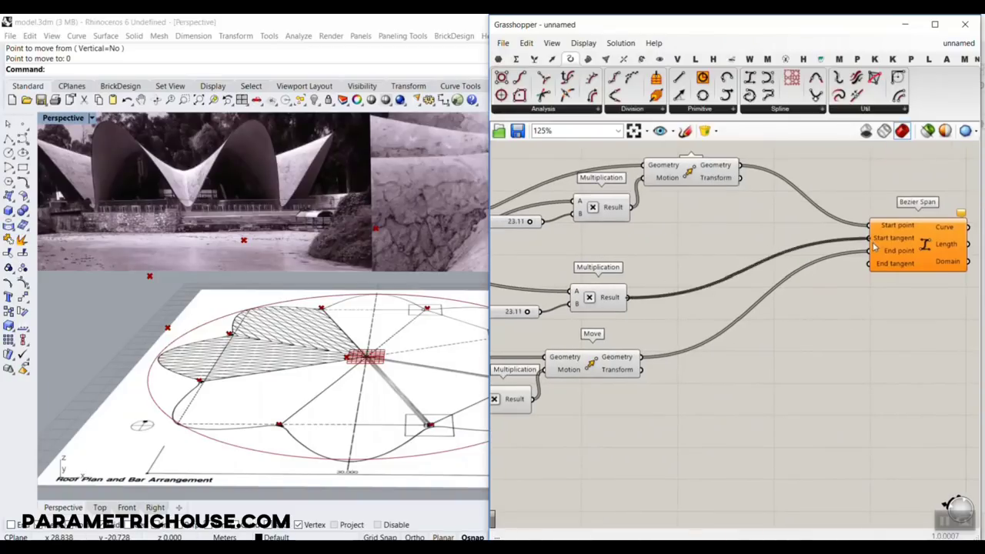
Duplicate the List B Multiplication and its 12.47 slider and place the copies below the originals.
right_drag(574, 389, 536, 352)
scroll(628, 310, down, 3)
right_drag(633, 306, 768, 316)
scroll(666, 396, up, 3)
right_drag(664, 405, 706, 386)
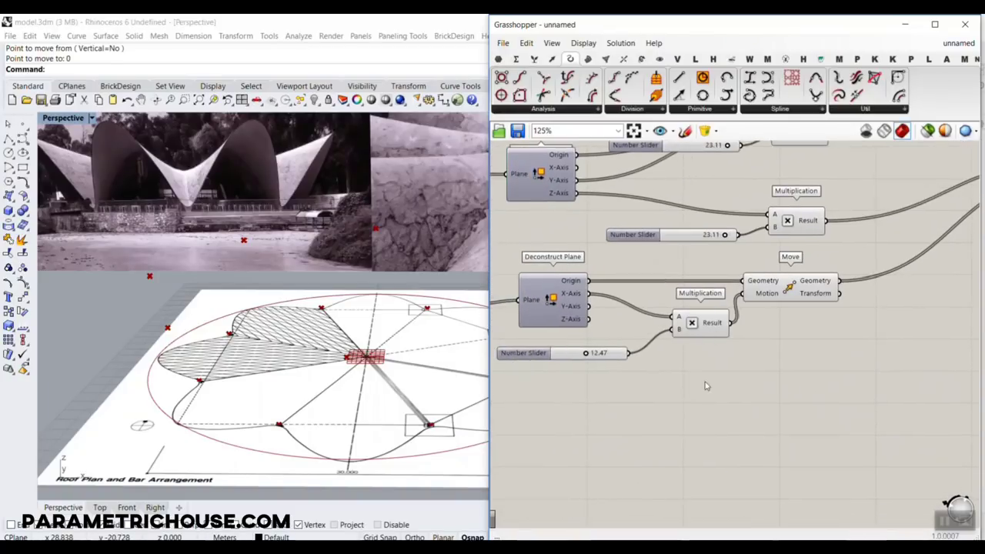
drag(706, 386, 610, 311)
alt+drag(692, 307, 721, 363)
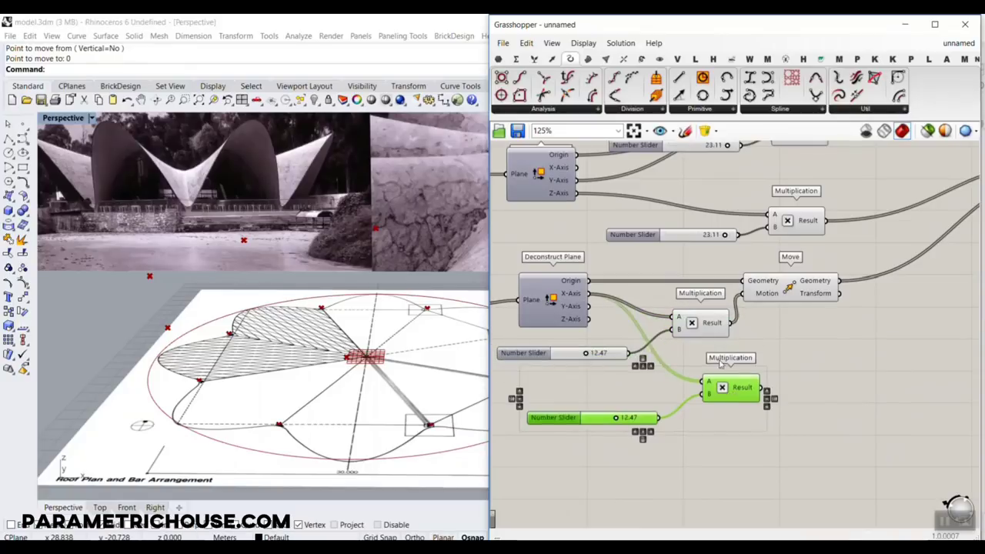
Connect the List B Z-Axis to the copied Multiplication's A input and its Result to the Bezier Span's End tangent.
click(622, 333)
drag(589, 319, 700, 382)
right_drag(771, 384, 613, 383)
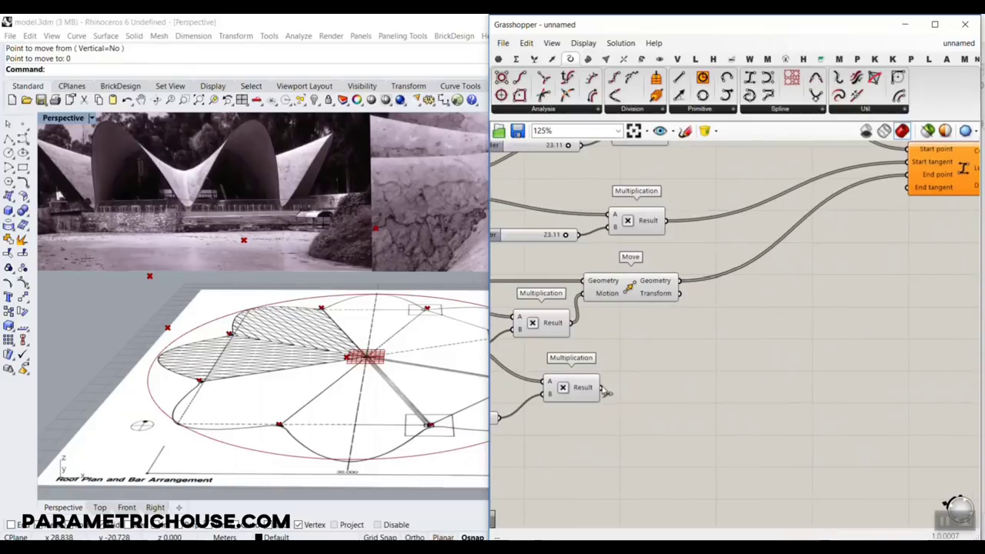
drag(606, 392, 910, 187)
Set the Start tangent multiplier slider to 15.54.
right_drag(348, 395, 317, 396)
right_drag(695, 293, 818, 363)
scroll(676, 310, up, 3)
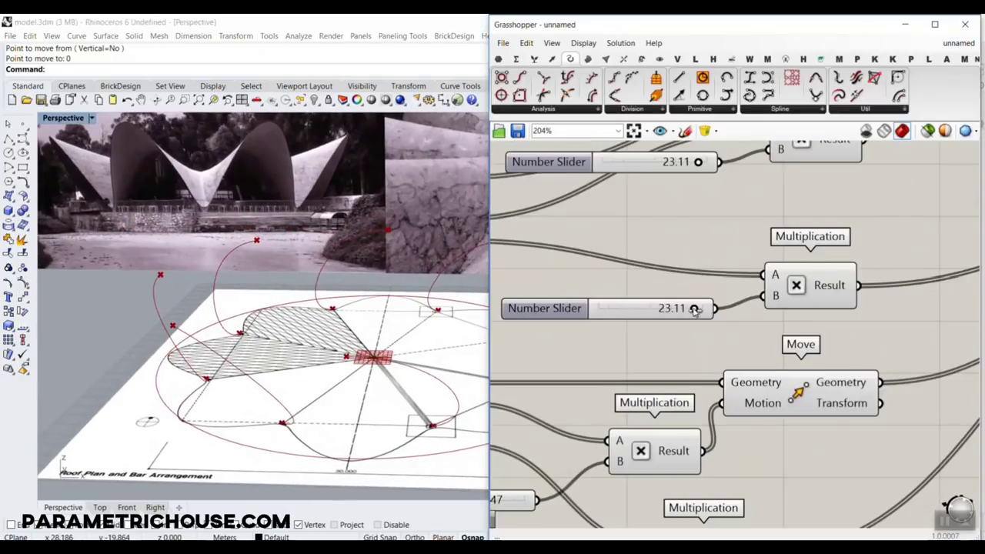
drag(695, 310, 660, 311)
Apply the expression -x to the Bezier Span's End tangent input.
right_drag(448, 474, 358, 453)
scroll(358, 454, up, 2)
scroll(360, 416, down, 5)
right_drag(361, 413, 405, 398)
scroll(403, 397, up, 8)
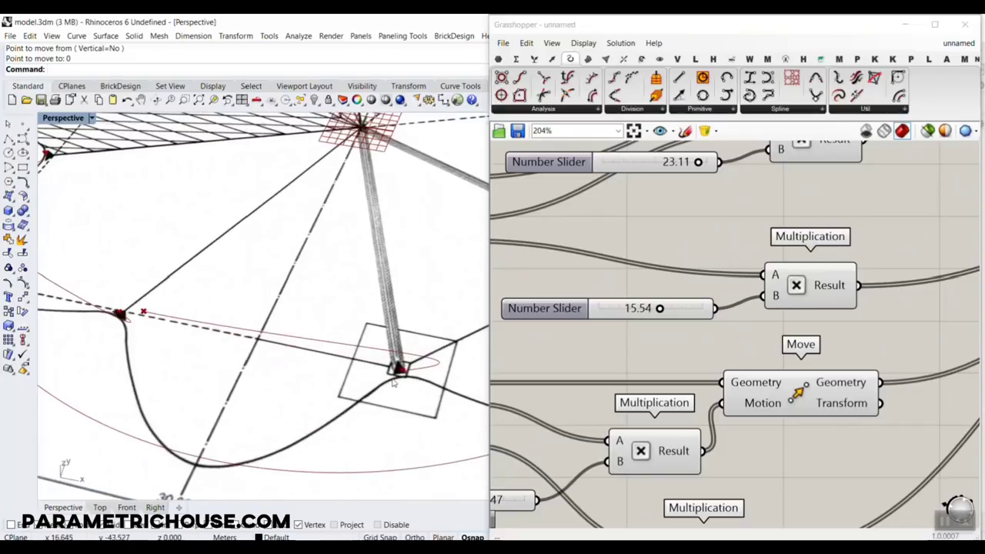
right_drag(763, 409, 703, 344)
scroll(704, 344, down, 5)
right_drag(948, 263, 891, 271)
scroll(891, 271, up, 8)
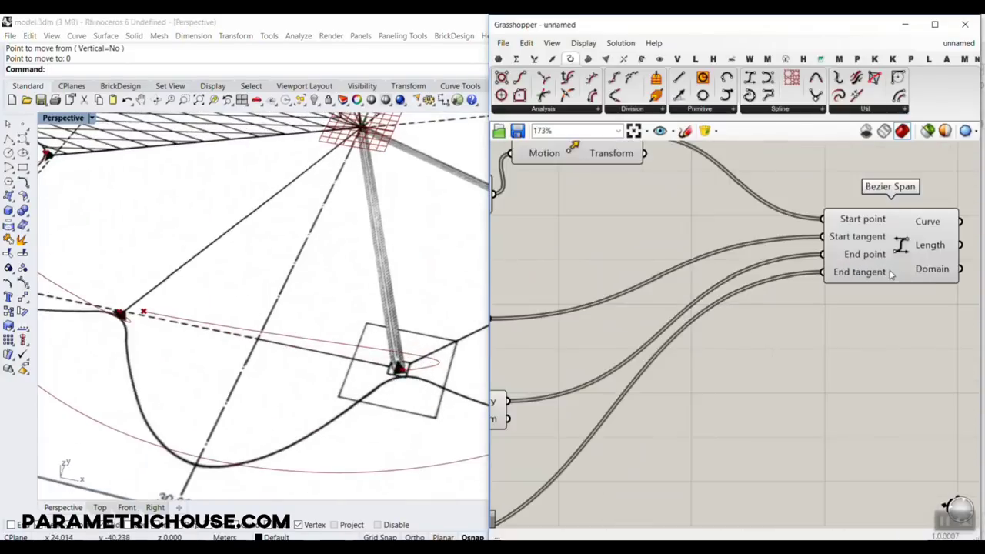
right_click(844, 285)
mouse_move(864, 413)
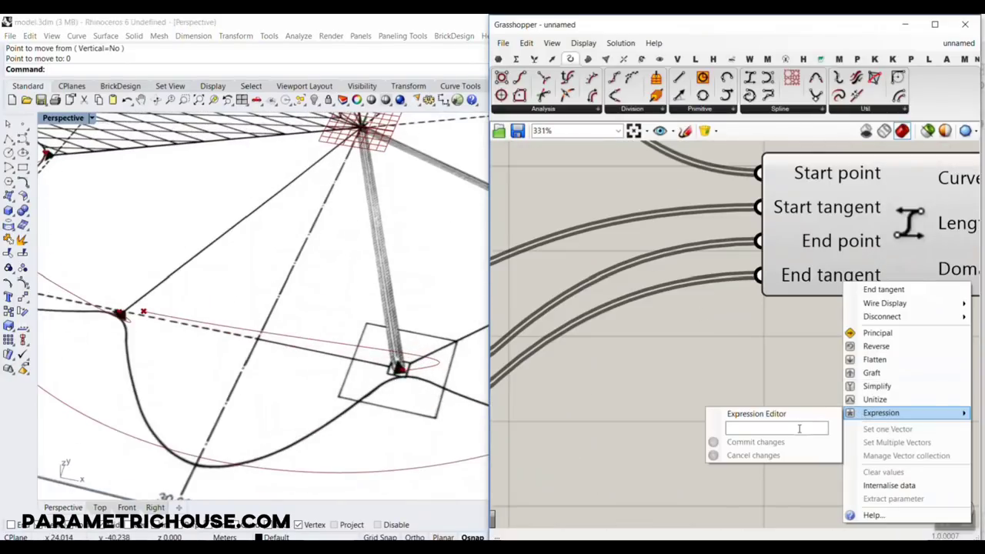
text(-x)
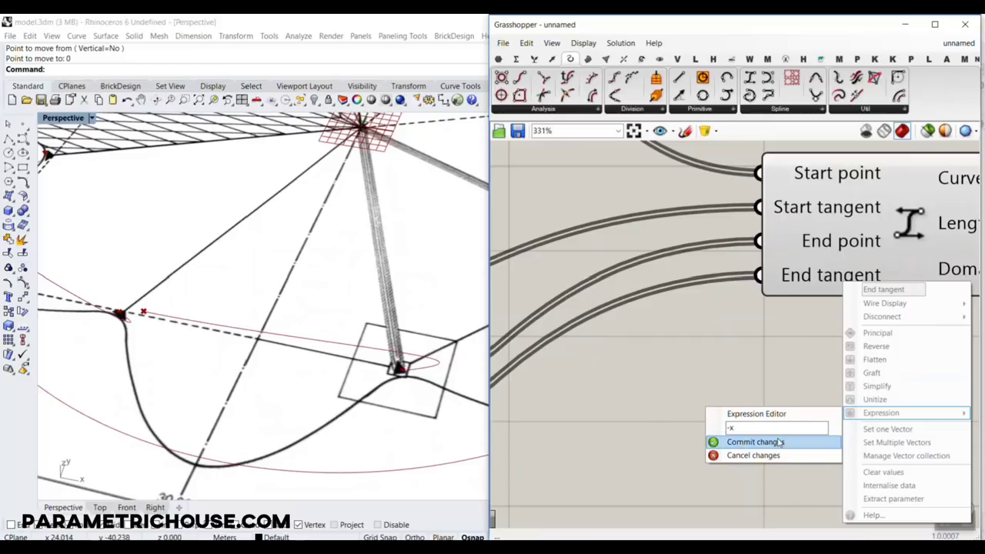
click(750, 441)
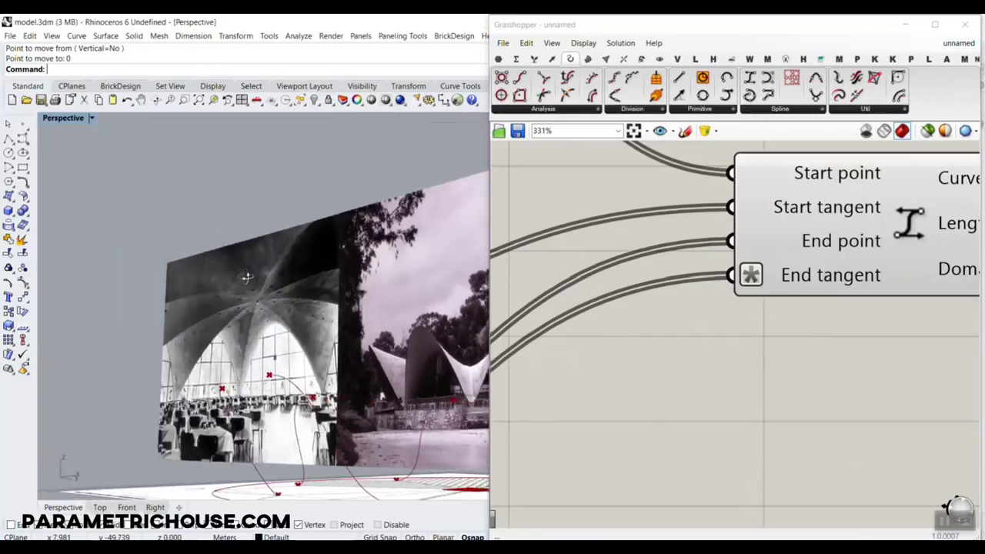
Set the Start tangent multiplier slider to 14.41 and the End tangent multiplier slider to 11.27.
right_drag(247, 276, 409, 346)
scroll(408, 345, down, 9)
right_drag(280, 387, 294, 395)
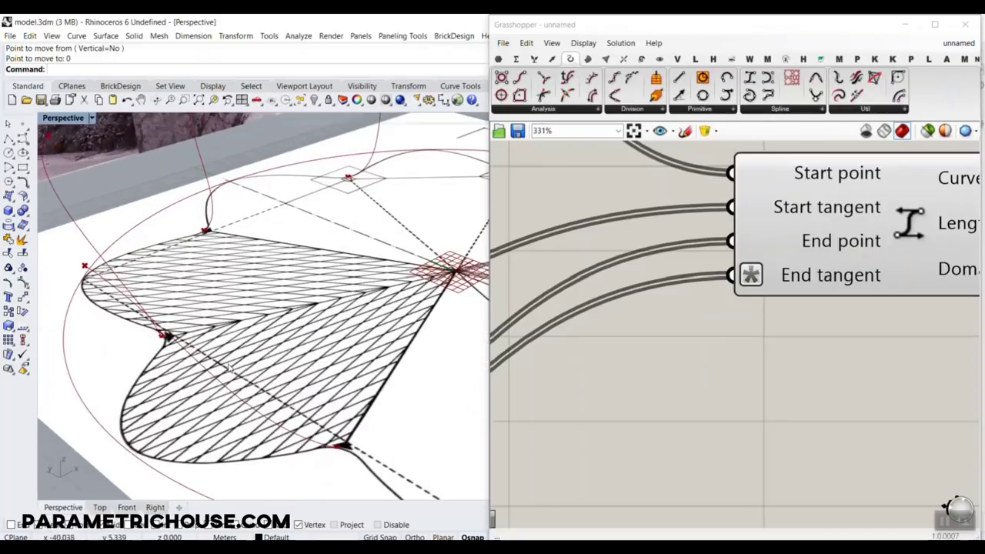
right_drag(308, 427, 323, 382)
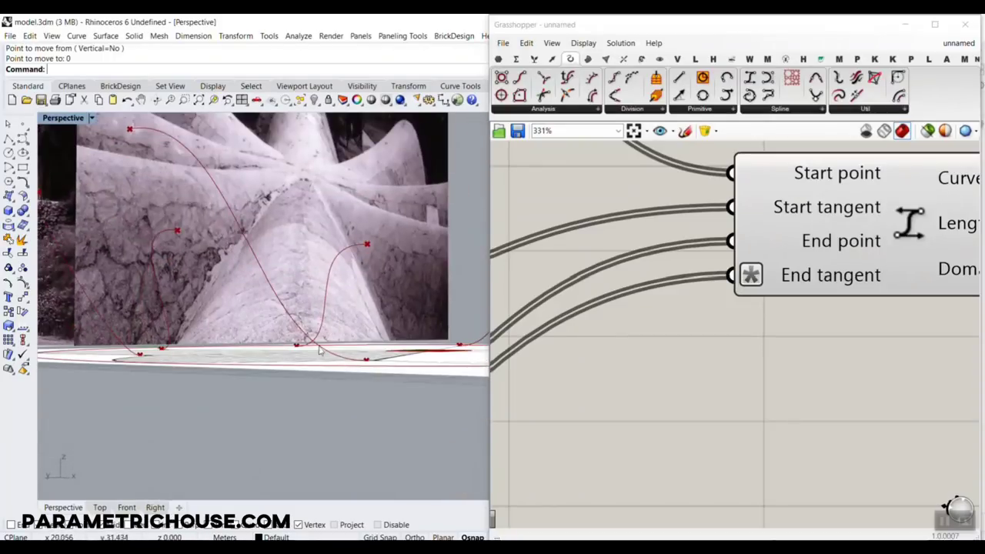
scroll(838, 321, down, 7)
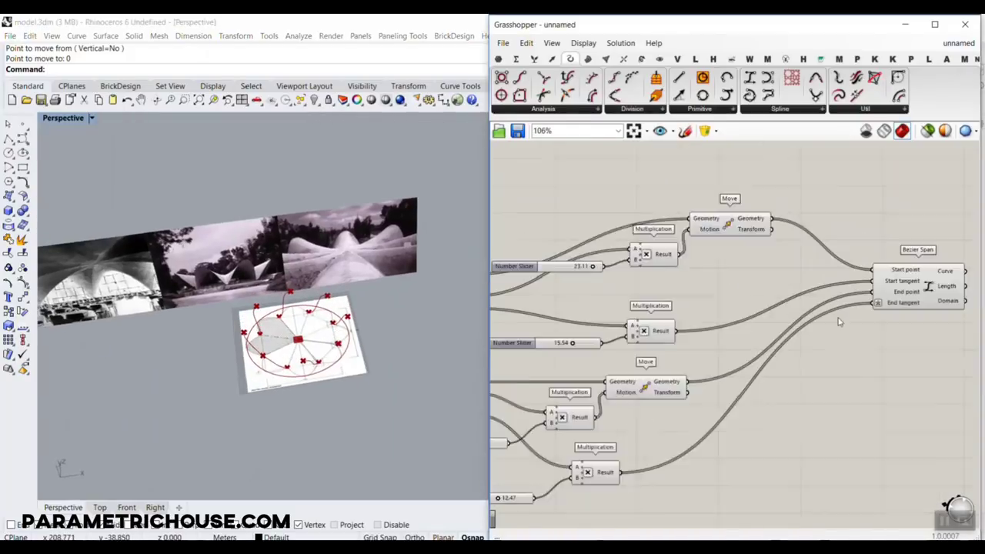
right_drag(621, 356, 736, 337)
scroll(736, 337, up, 4)
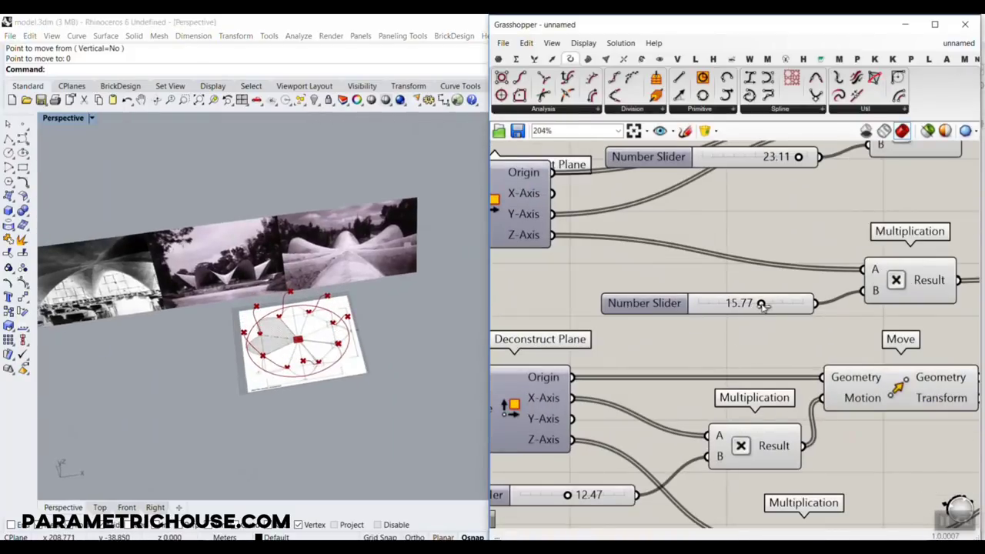
drag(762, 306, 762, 306)
right_drag(284, 438, 305, 398)
scroll(308, 379, up, 6)
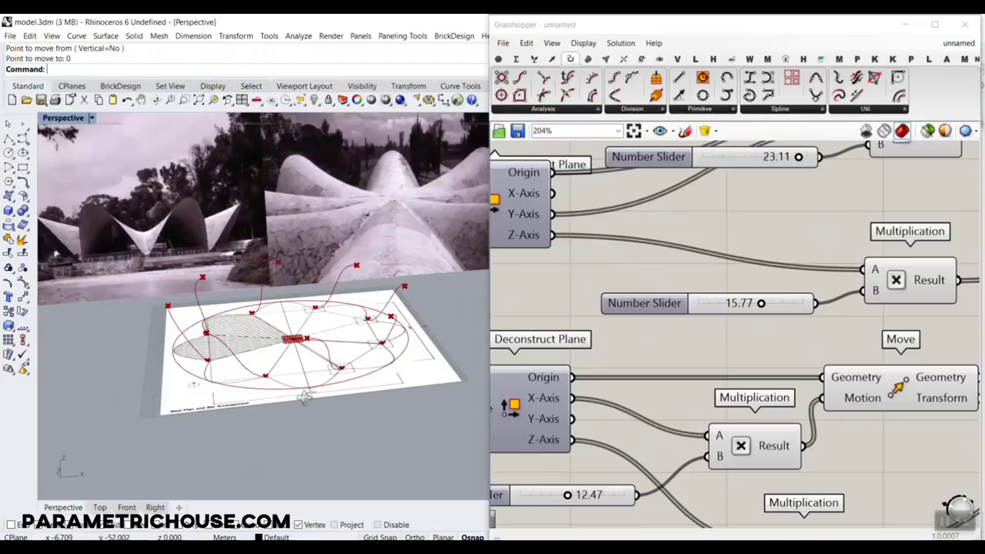
drag(762, 306, 758, 311)
right_drag(751, 365, 731, 250)
scroll(731, 251, down, 5)
scroll(704, 367, up, 4)
drag(651, 342, 645, 341)
Try driving both tangent Multiplications from the Start tangent slider set to 10.57, and undo both changes.
right_drag(690, 293, 596, 321)
scroll(608, 324, down, 4)
scroll(657, 220, up, 4)
drag(655, 214, 631, 427)
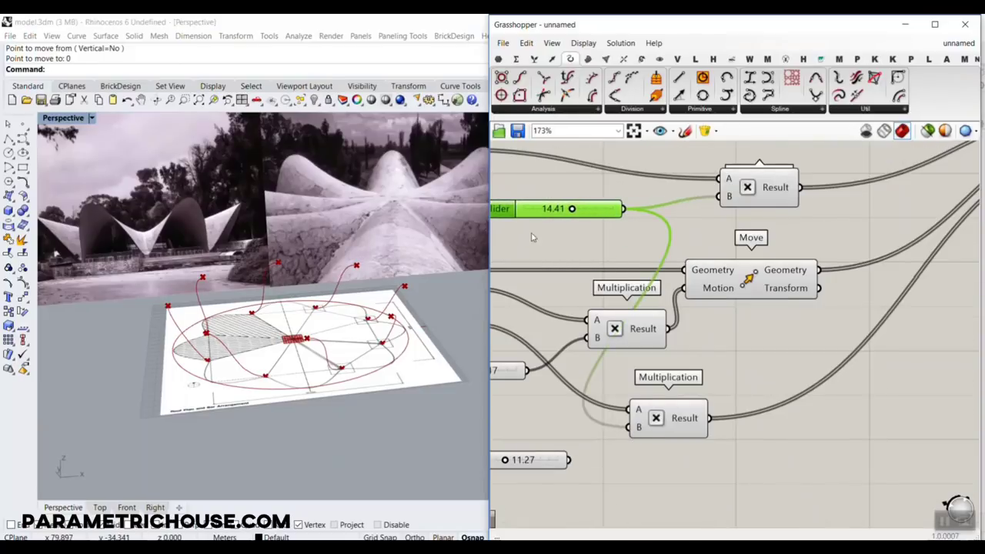
scroll(558, 209, up, 2)
mouse_move(578, 212)
mouse_down()
mouse_move(531, 213)
mouse_move(564, 217)
mouse_up()
scroll(564, 217, down, 3)
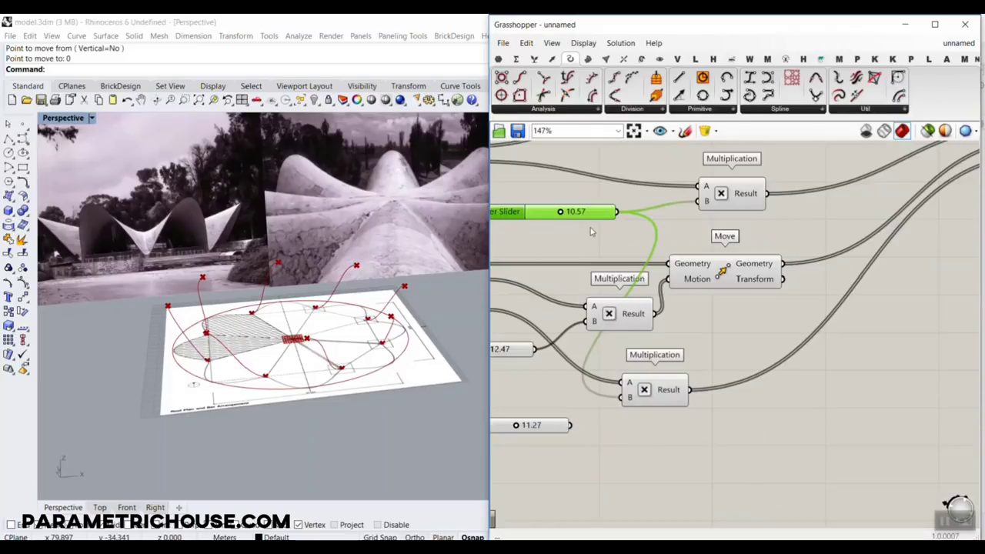
key(ctrl+z)
key(ctrl+z)
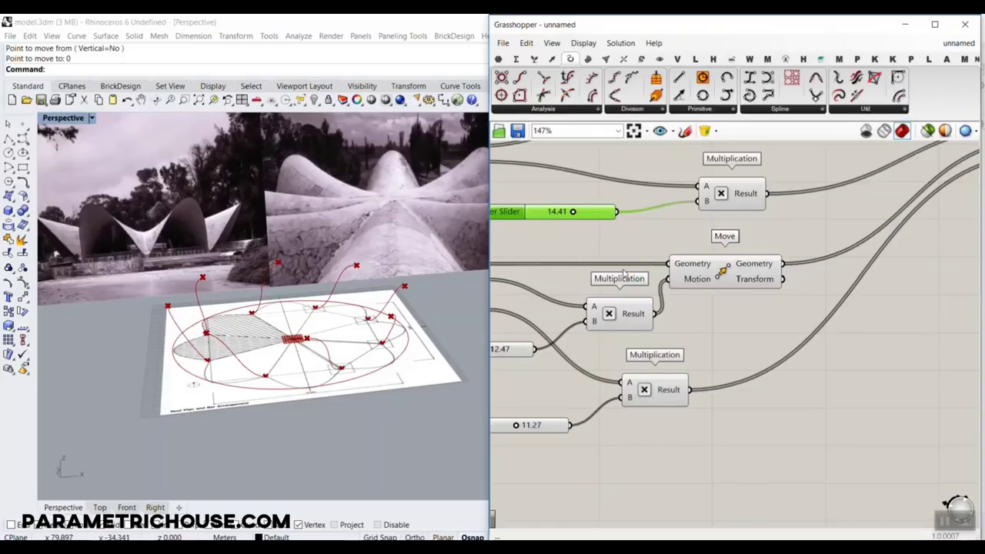
Add a Mirror component after the Bezier Span and connect the span's Curve output to its Geometry input.
scroll(297, 362, down, 1)
right_drag(282, 370, 286, 394)
right_drag(804, 307, 551, 321)
scroll(551, 322, down, 5)
scroll(719, 276, up, 5)
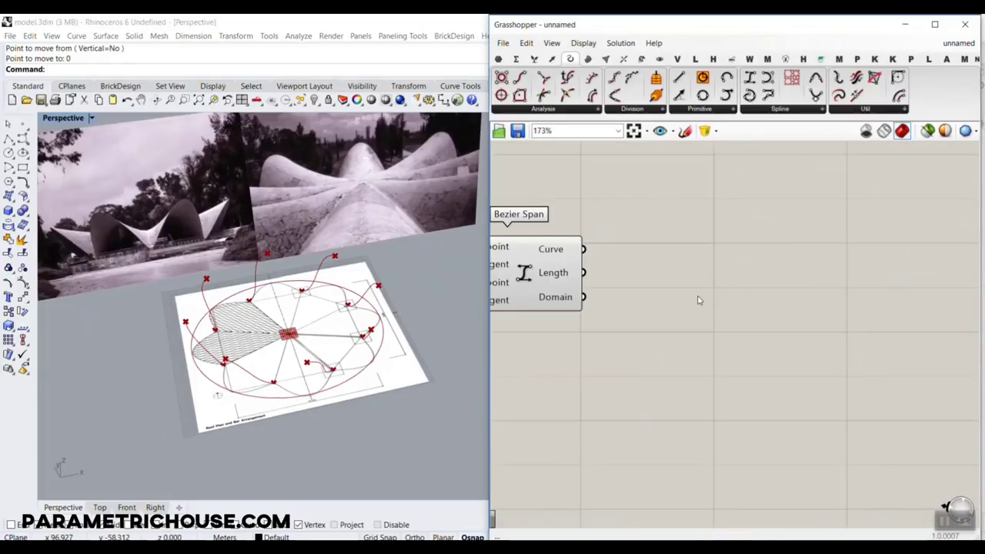
double_click(698, 296)
text(mirror)
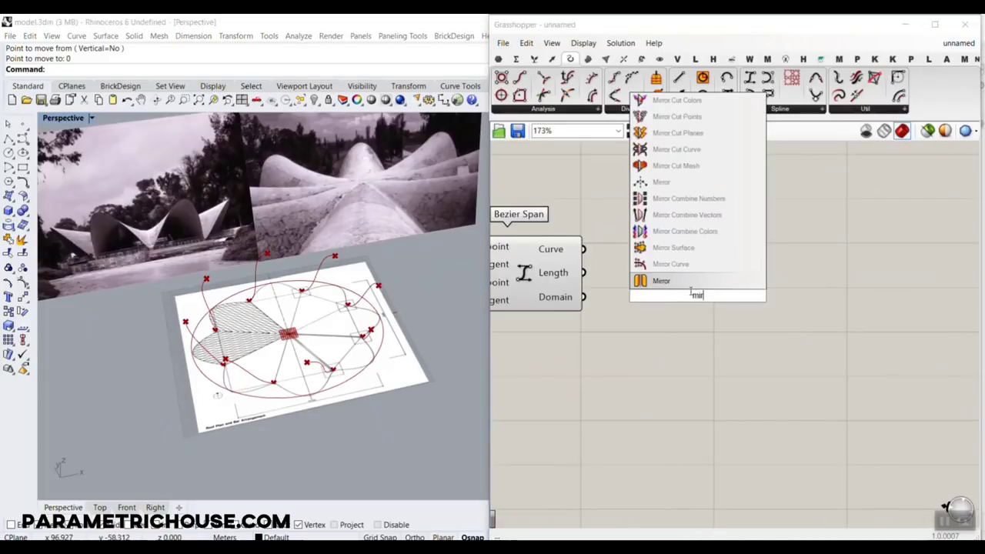
click(659, 280)
drag(617, 282, 725, 303)
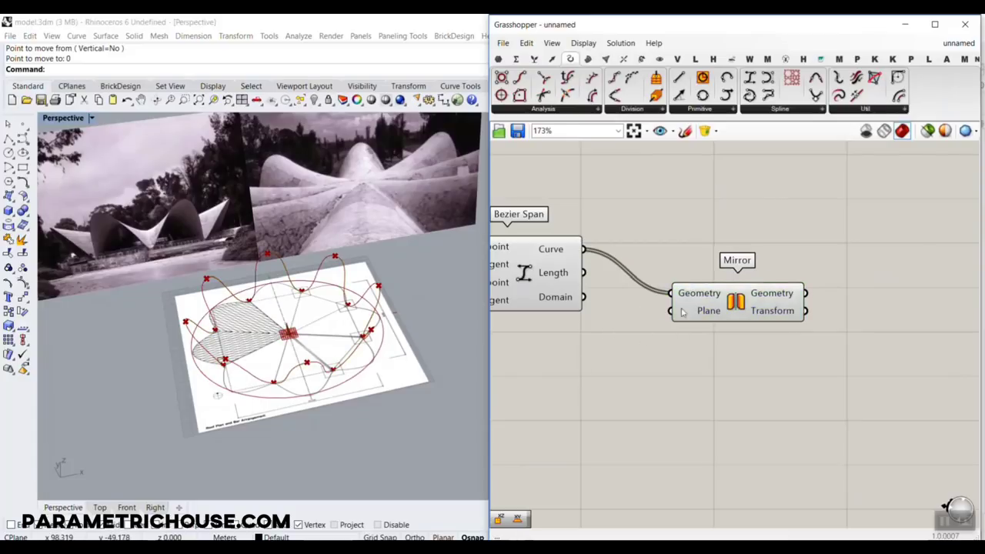
Lower the Start tangent multiplier slider below 14.41 while comparing the mirrored curves with the reference photos.
mouse_move(700, 311)
scroll(283, 361, up, 8)
mouse_move(250, 365)
right_down()
mouse_move(339, 370)
mouse_move(232, 375)
mouse_move(240, 343)
mouse_move(243, 354)
right_up()
scroll(283, 363, down, 6)
right_drag(645, 328, 668, 334)
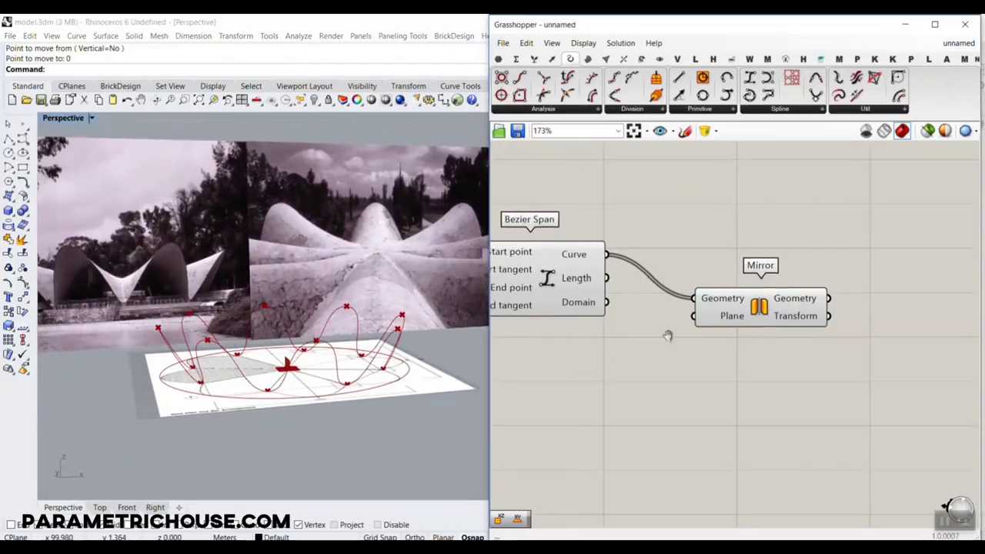
scroll(669, 336, down, 5)
right_drag(523, 340, 773, 364)
scroll(604, 398, up, 5)
scroll(692, 369, up, 3)
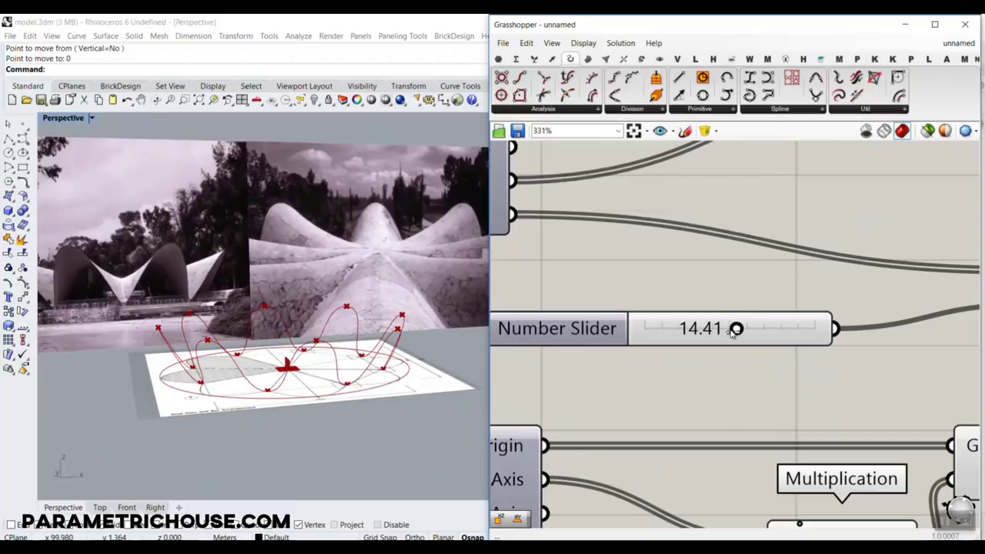
drag(735, 329, 686, 333)
right_drag(400, 391, 314, 391)
Delete the Mirror component connected to the Bezier Span.
scroll(770, 277, down, 8)
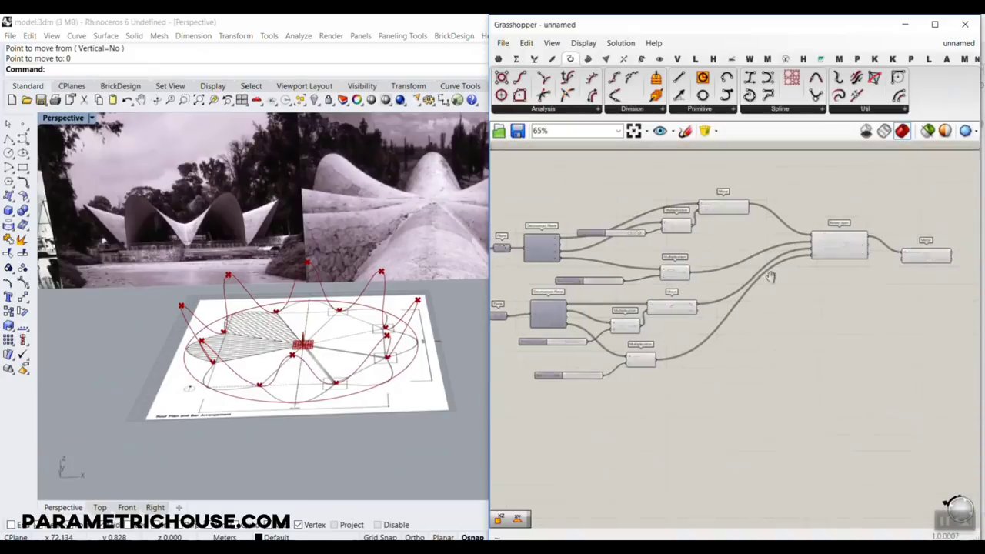
scroll(770, 278, up, 4)
click(819, 285)
key(Delete)
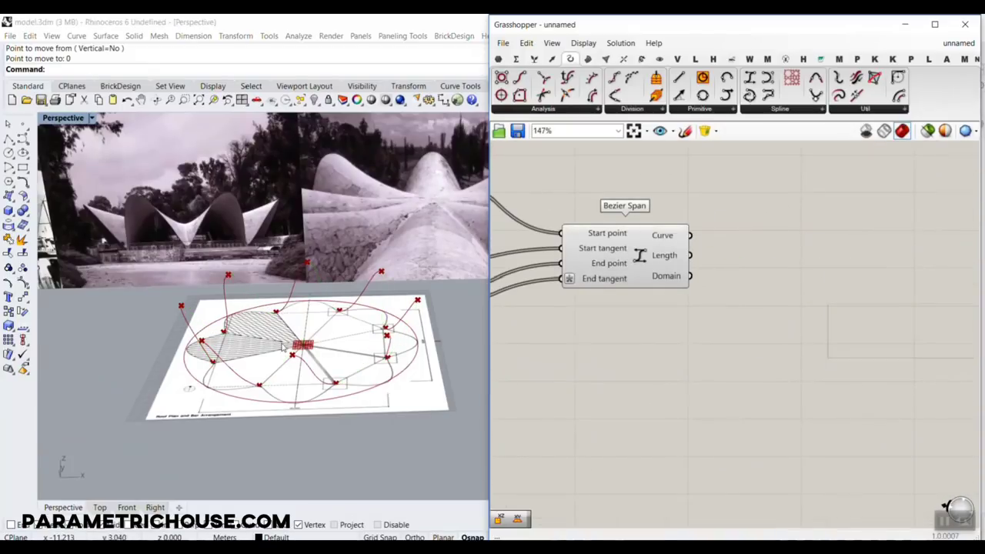
Examine in the reference photo how the ridge runs from a raised petal tip to the roof's centre.
scroll(282, 347, down, 6)
scroll(335, 297, up, 6)
right_drag(335, 308, 345, 359)
scroll(315, 333, up, 3)
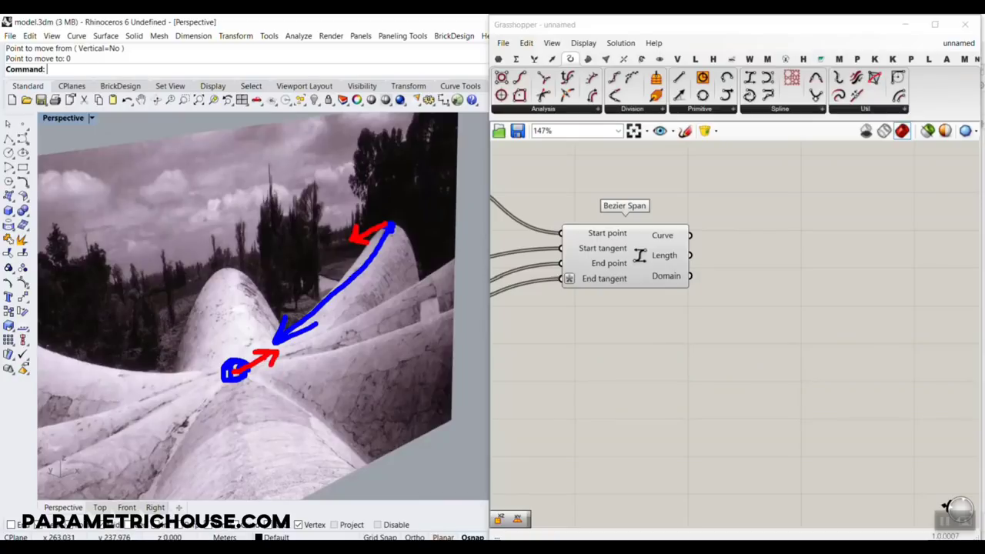
scroll(369, 240, down, 14)
right_drag(369, 240, 400, 270)
scroll(400, 270, up, 6)
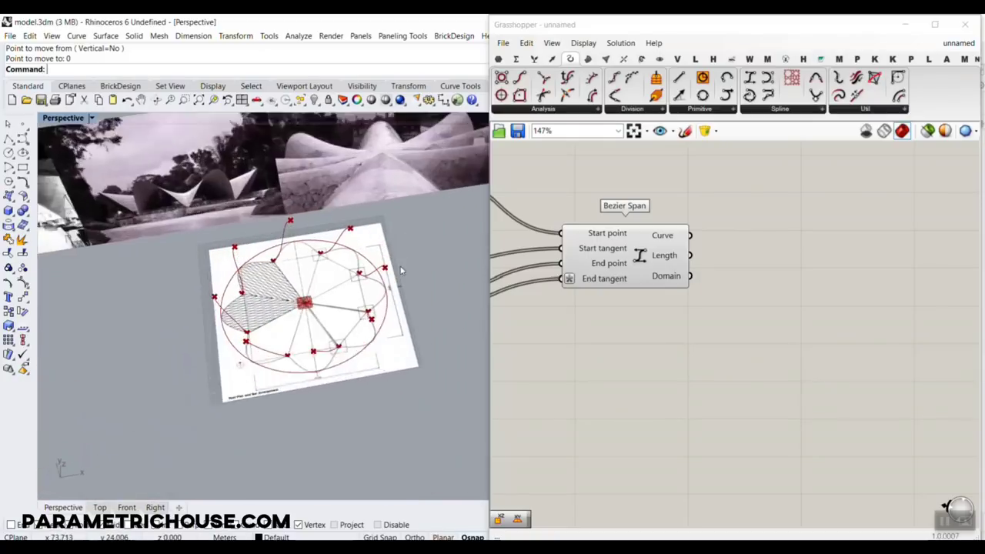
scroll(400, 270, up, 2)
Add a Point parameter before the Circle and connect it to the Circle's Plane input.
scroll(575, 305, down, 6)
right_drag(539, 277, 845, 264)
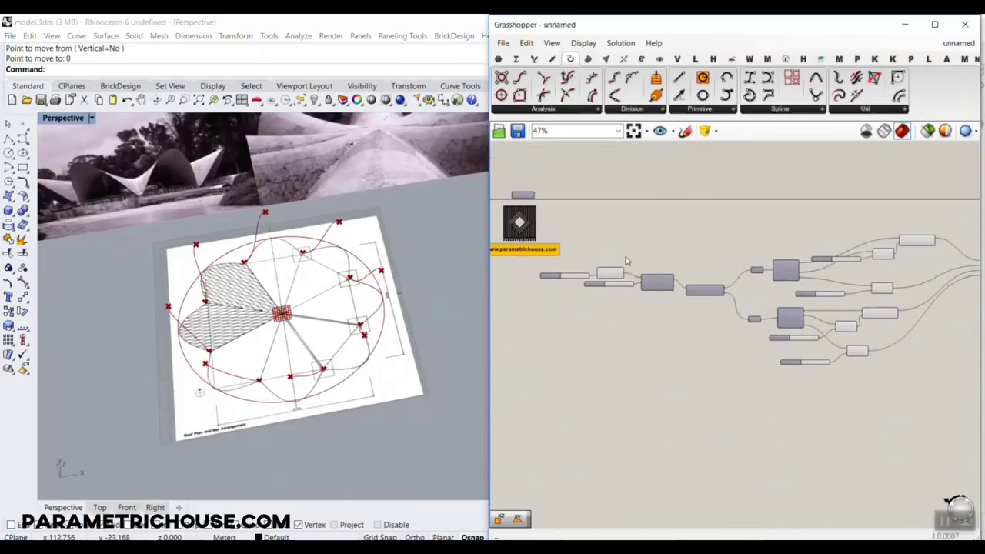
scroll(626, 262, up, 6)
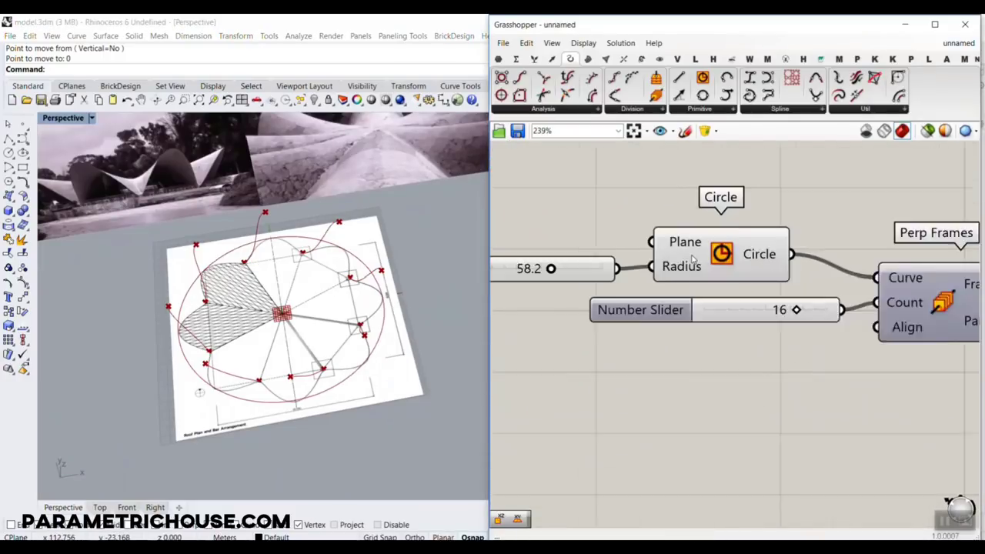
scroll(692, 258, up, 1)
right_drag(648, 232, 702, 236)
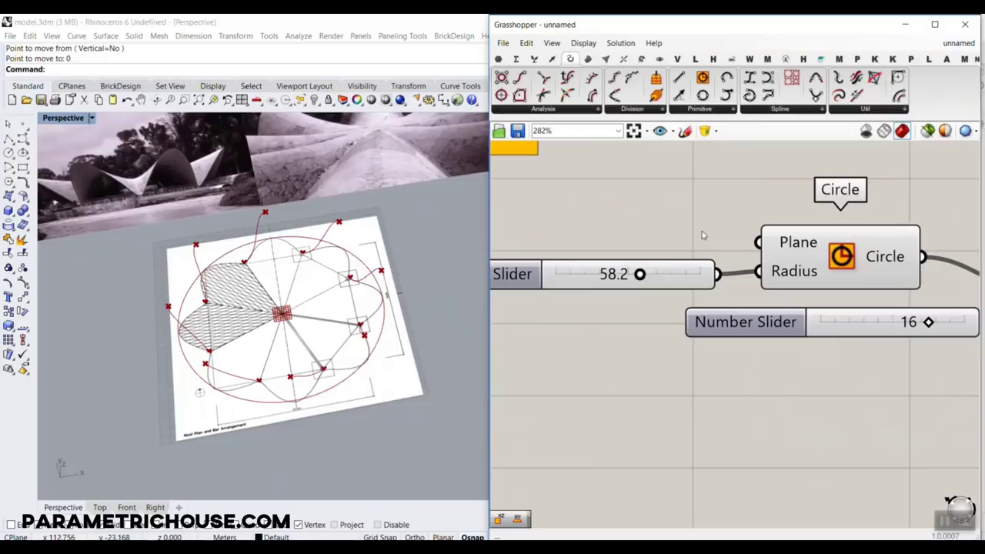
click(498, 59)
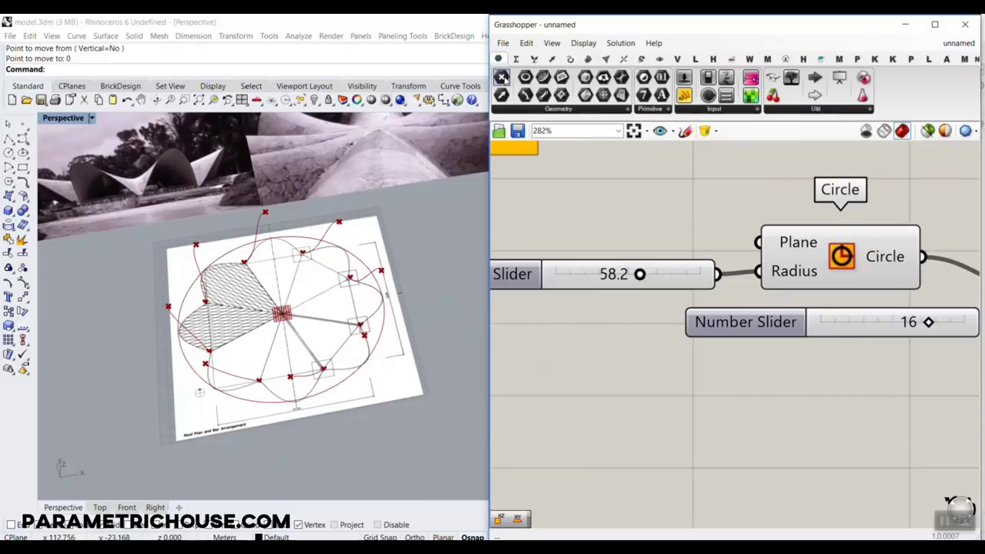
drag(666, 244, 758, 243)
Assign the Point parameter a location picked beside the roof plan and shift that point toward the plan.
right_click(661, 245)
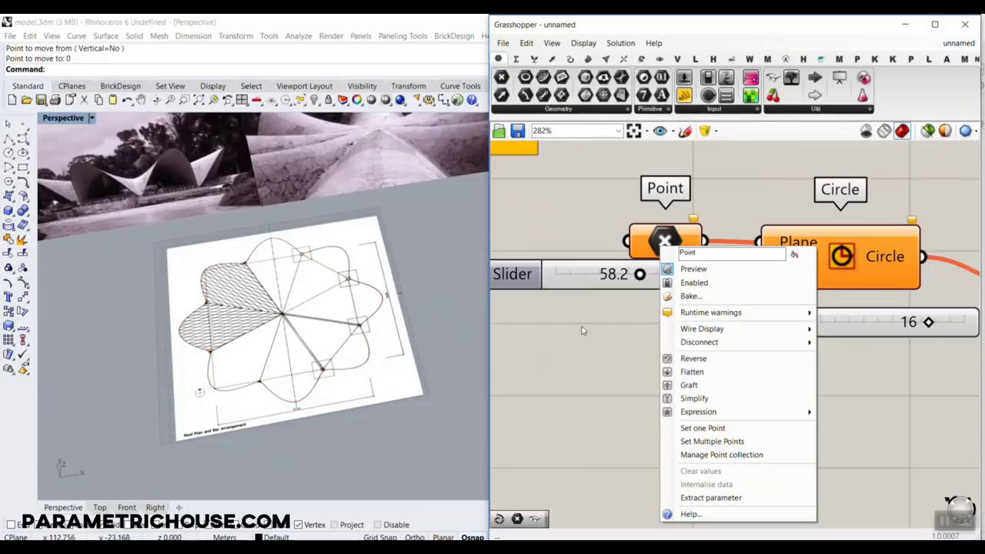
click(680, 428)
scroll(434, 312, down, 3)
click(434, 312)
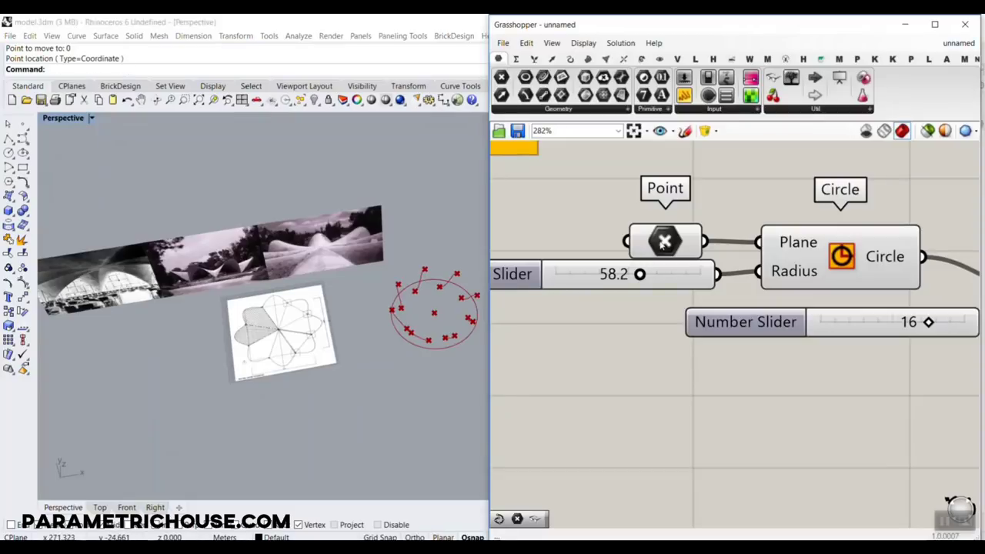
click(662, 245)
drag(454, 311, 373, 333)
Reassign the Point parameter to the origin by entering 0 as its location.
right_click(663, 242)
click(700, 401)
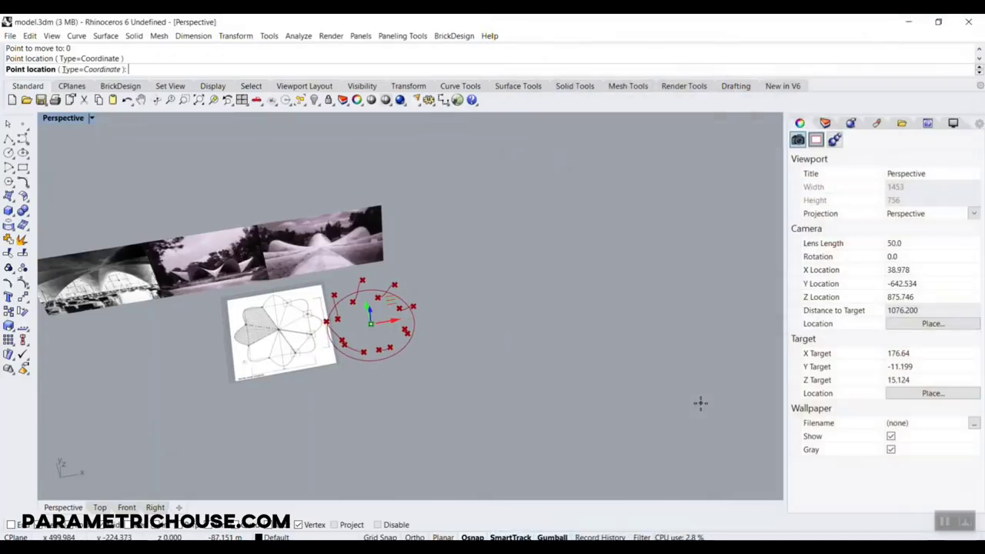
text(0)
key(Return)
scroll(235, 300, up, 5)
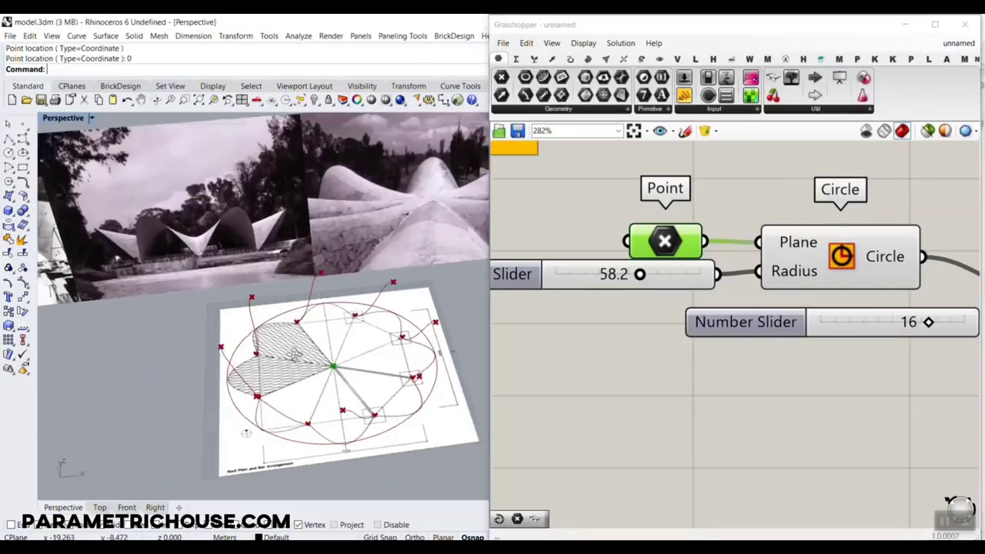
scroll(284, 374, down, 5)
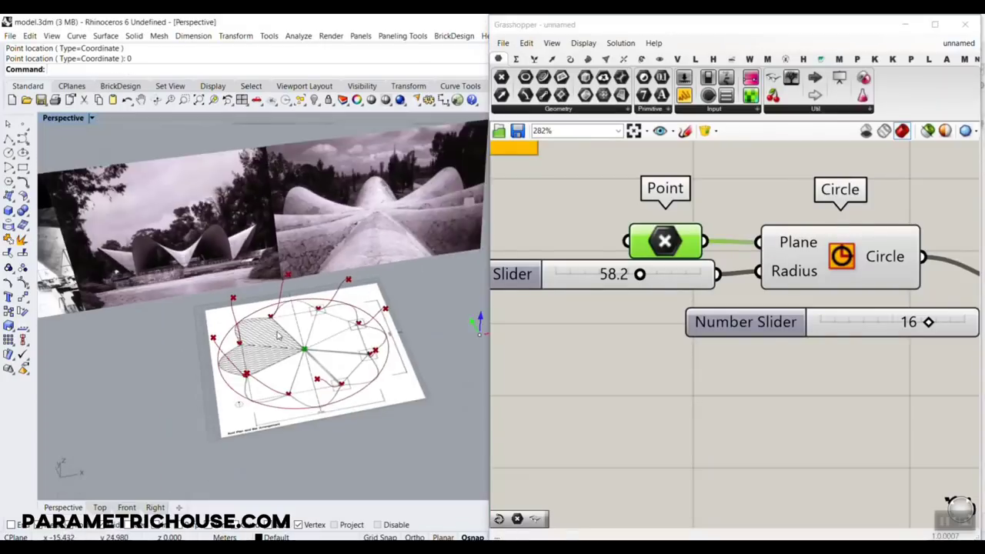
Reposition the Point parameter clear of the Circle, add a Move component above, and connect the Point to its Geometry input.
scroll(649, 320, down, 5)
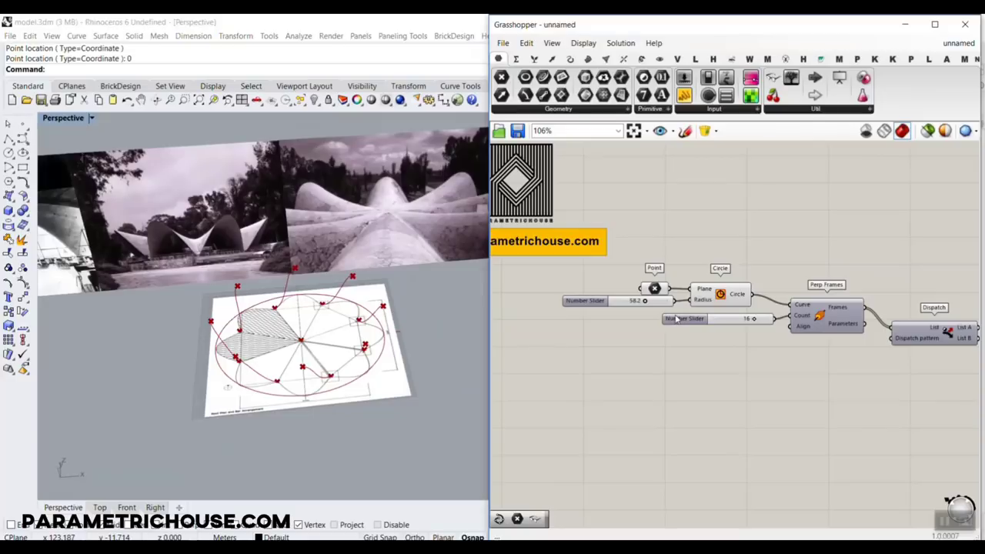
scroll(662, 317, up, 5)
drag(599, 307, 581, 291)
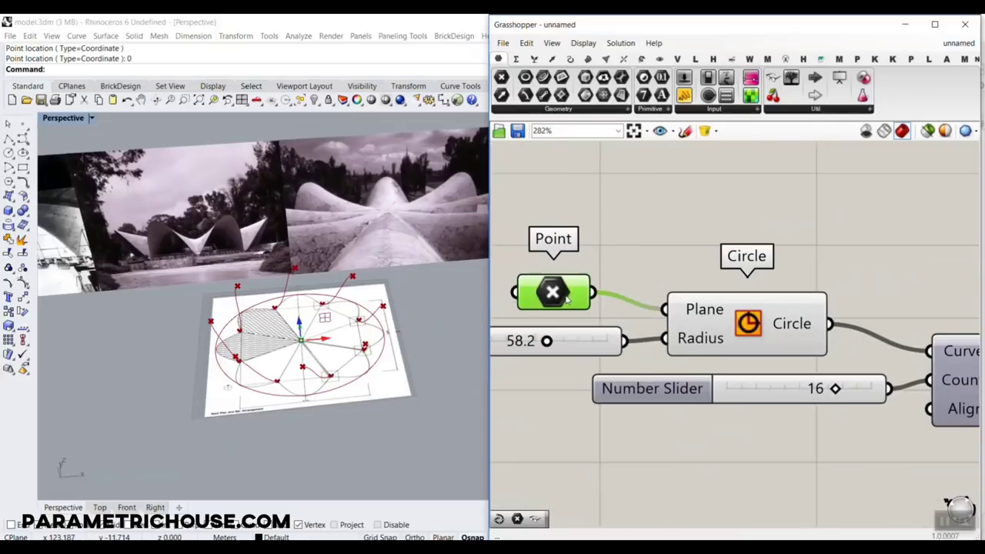
double_click(795, 211)
text(mv)
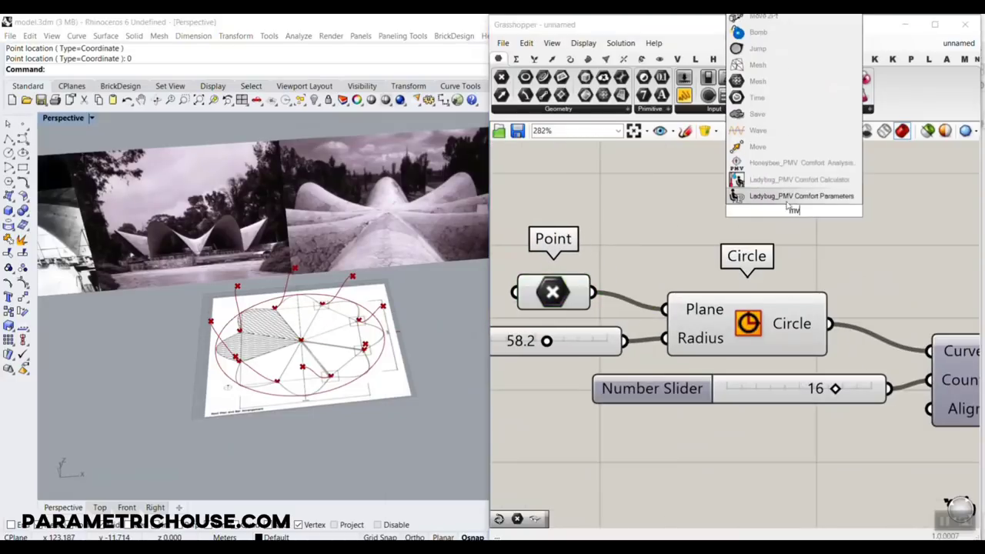
click(773, 147)
drag(593, 293, 685, 199)
click(692, 202)
scroll(693, 201, down, 10)
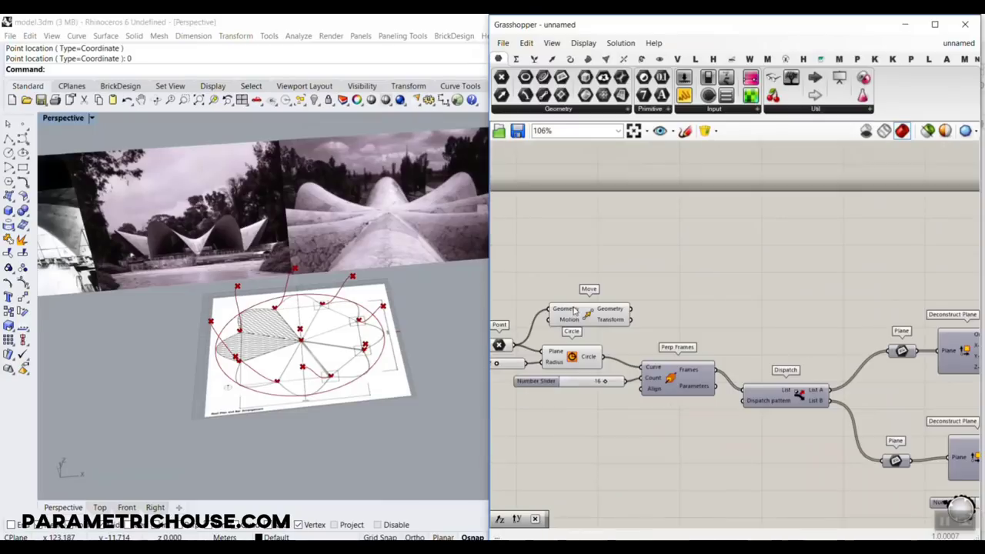
Reposition the centre point's Move component below the definition and connect a new Unit Z vector to its Motion input.
drag(695, 295, 760, 391)
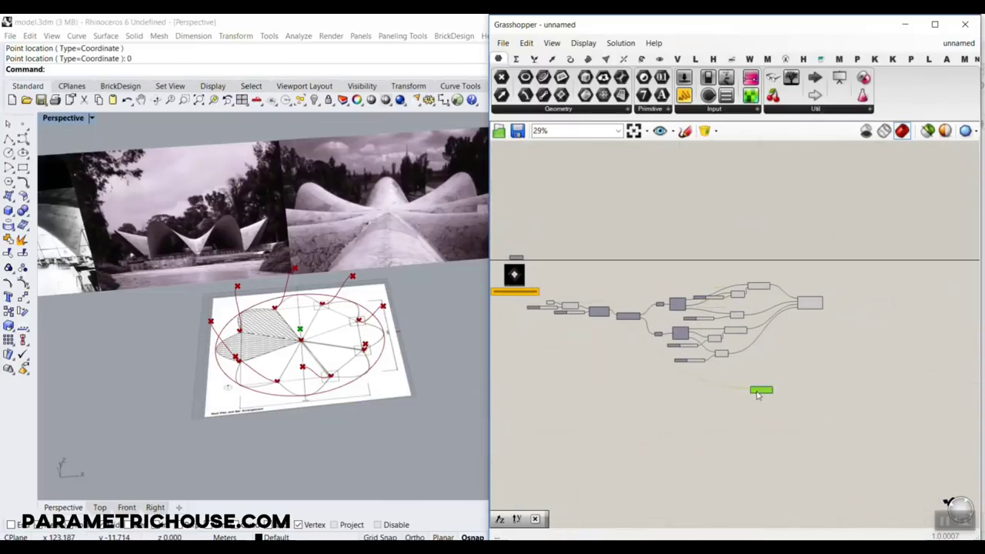
scroll(754, 394, up, 10)
double_click(613, 365)
text(z)
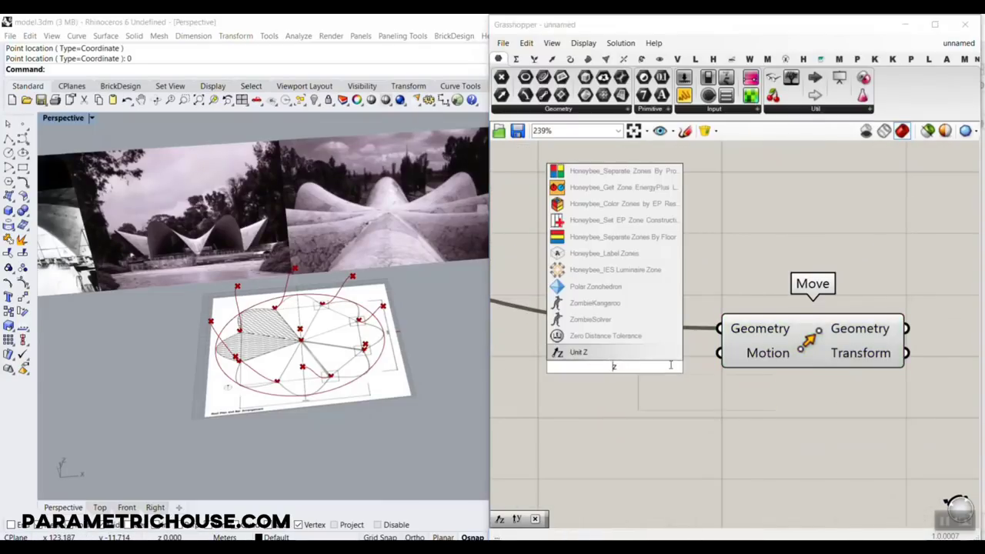
click(619, 352)
drag(705, 368, 721, 353)
Add a number slider to the Unit Z Factor input and set it to 26.34.
right_drag(576, 378, 785, 354)
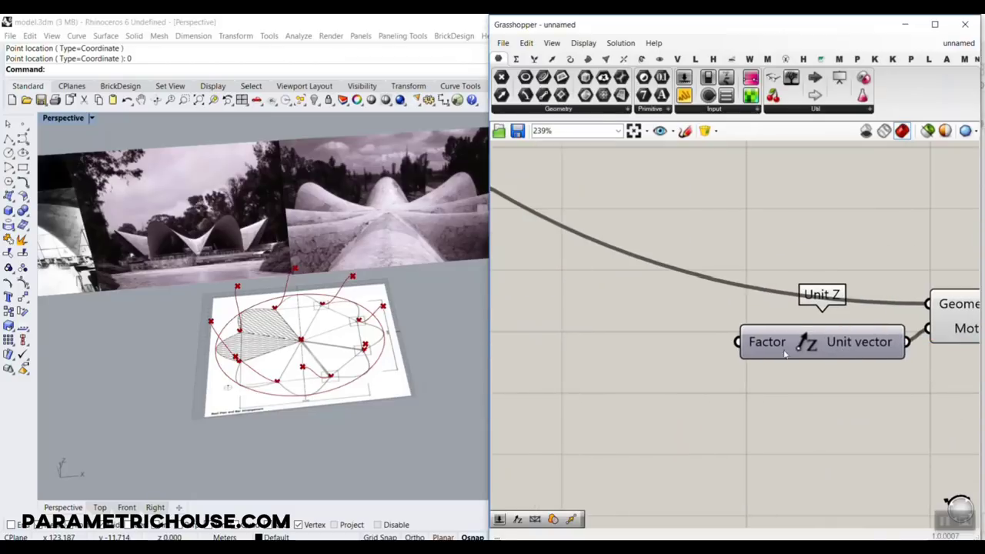
double_click(627, 348)
text(12.56)
key(Return)
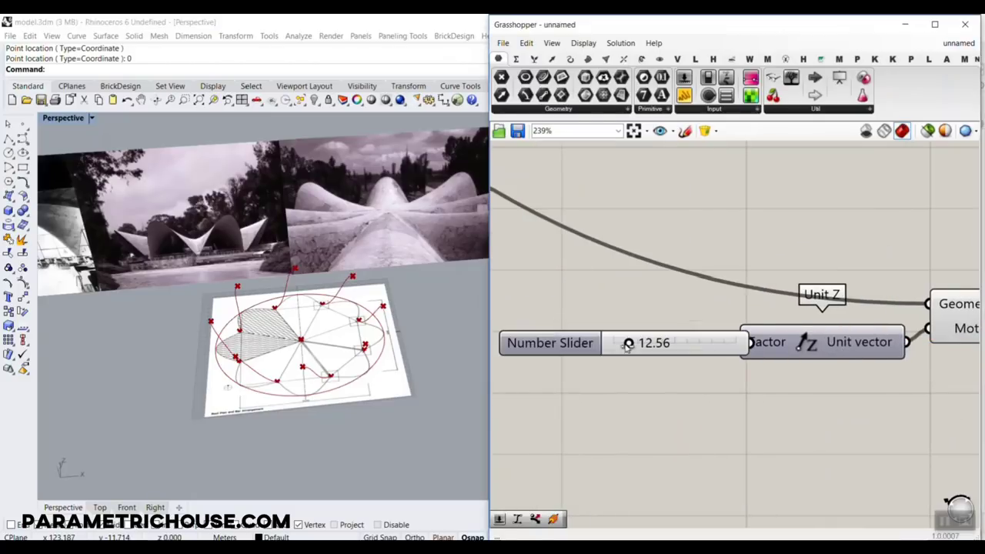
drag(692, 342, 737, 342)
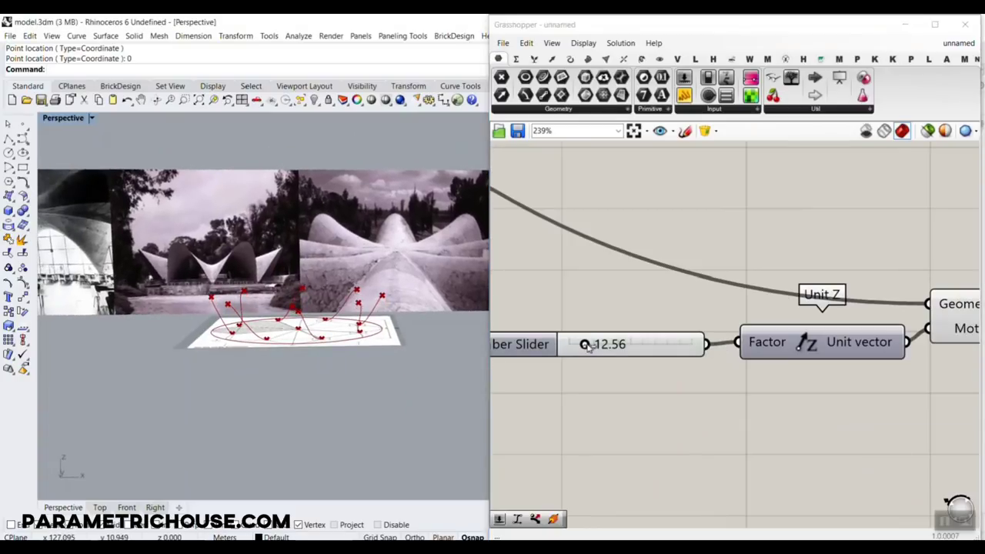
drag(585, 345, 605, 358)
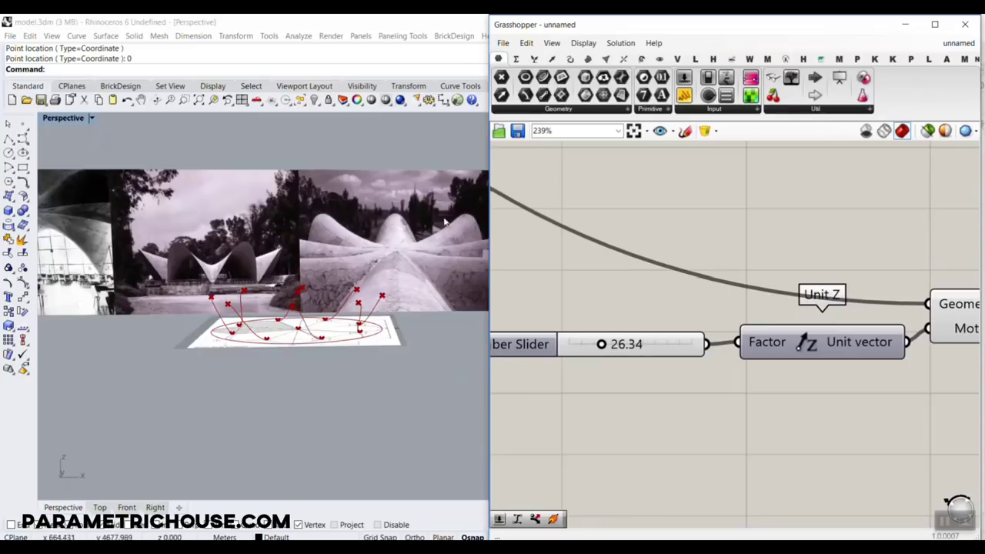
Examine how the ridges meet the shell's crown in the reference photo and compare that with the raised centre point above the plan.
scroll(373, 259, up, 3)
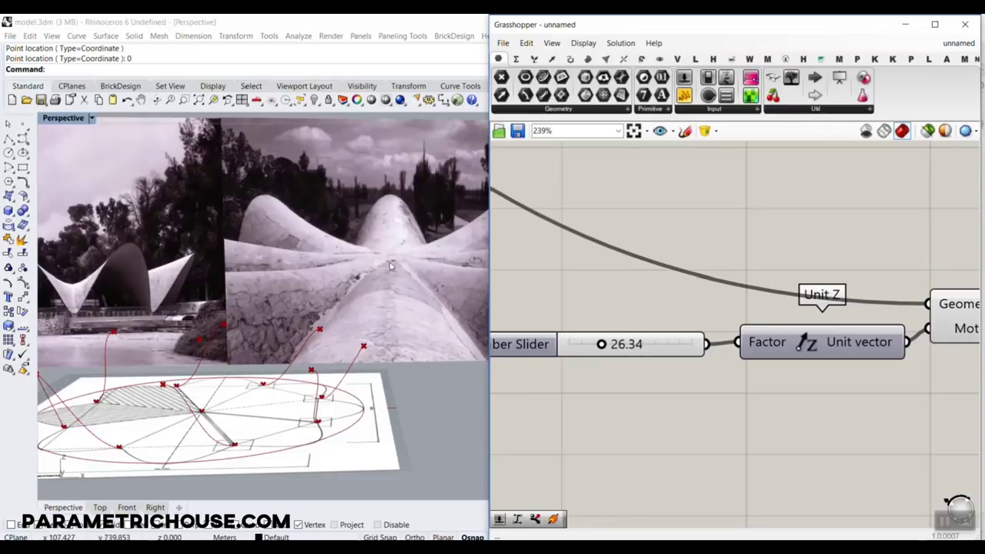
scroll(377, 268, down, 6)
scroll(357, 271, up, 6)
scroll(323, 289, down, 4)
scroll(303, 296, up, 7)
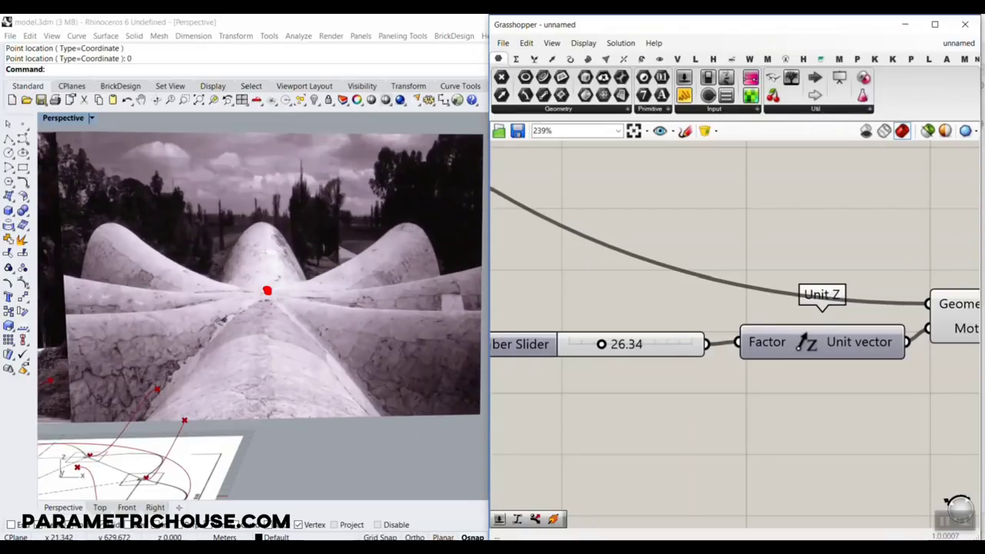
drag(410, 227, 248, 250)
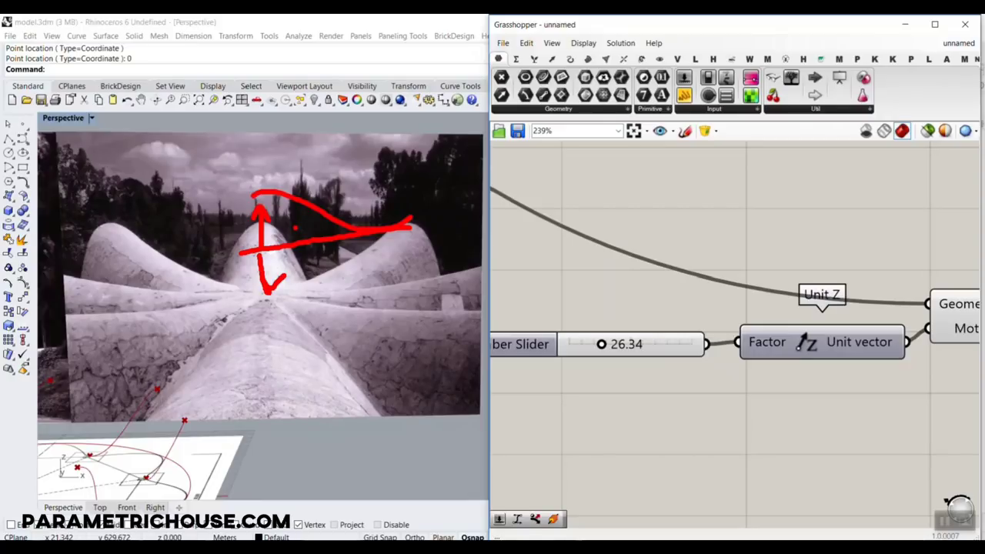
key(Escape)
scroll(288, 331, down, 9)
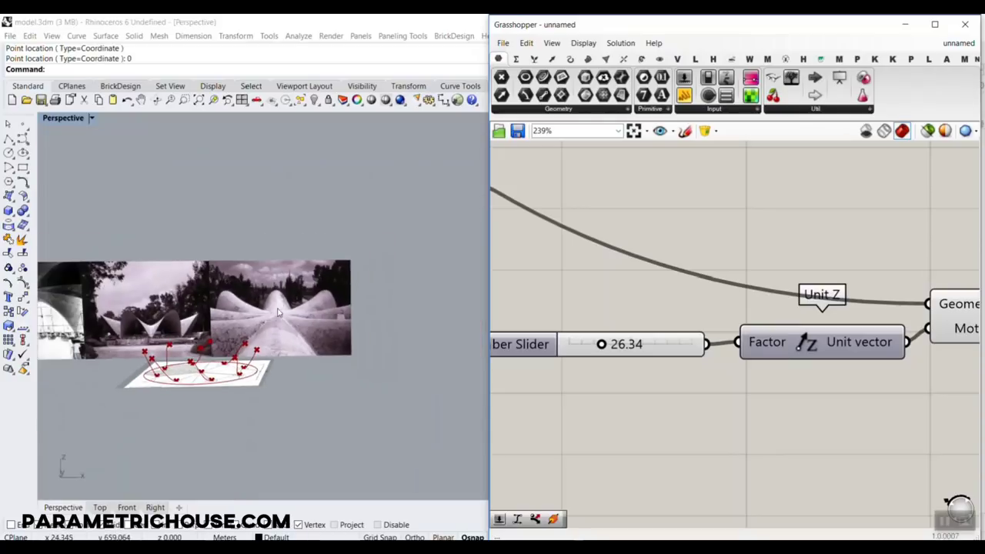
right_drag(277, 314, 235, 394)
scroll(235, 395, up, 5)
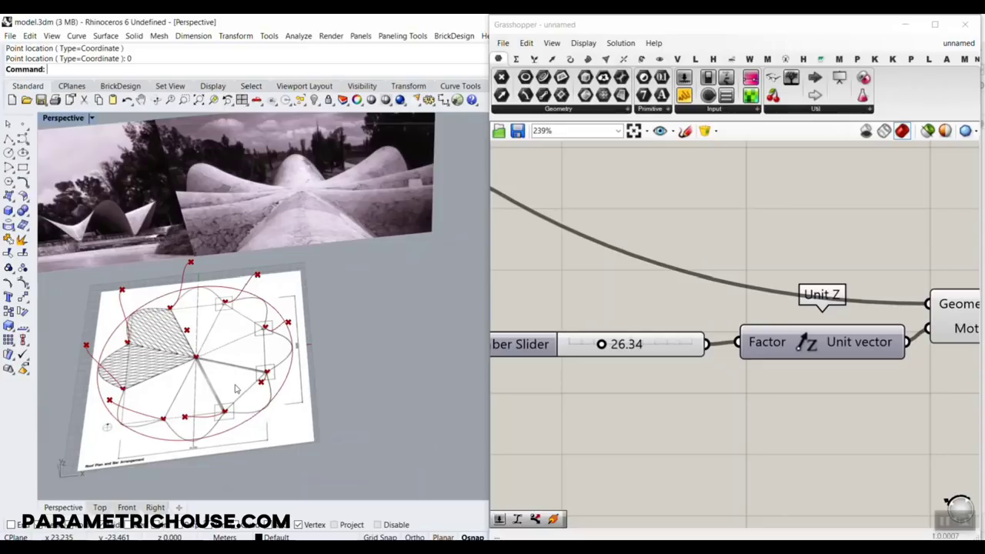
scroll(281, 371, down, 7)
right_drag(281, 370, 258, 335)
scroll(262, 354, up, 9)
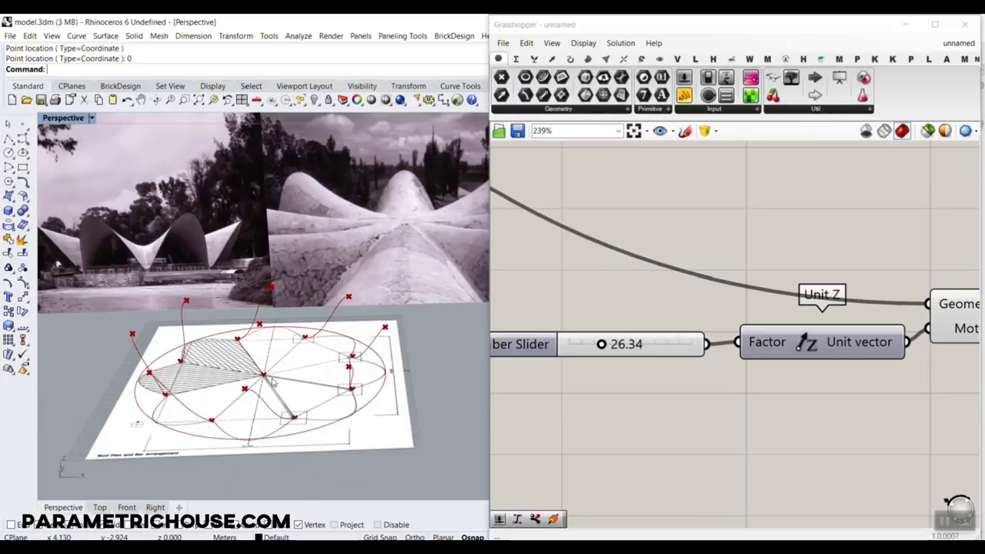
scroll(271, 354, down, 4)
right_drag(271, 353, 269, 331)
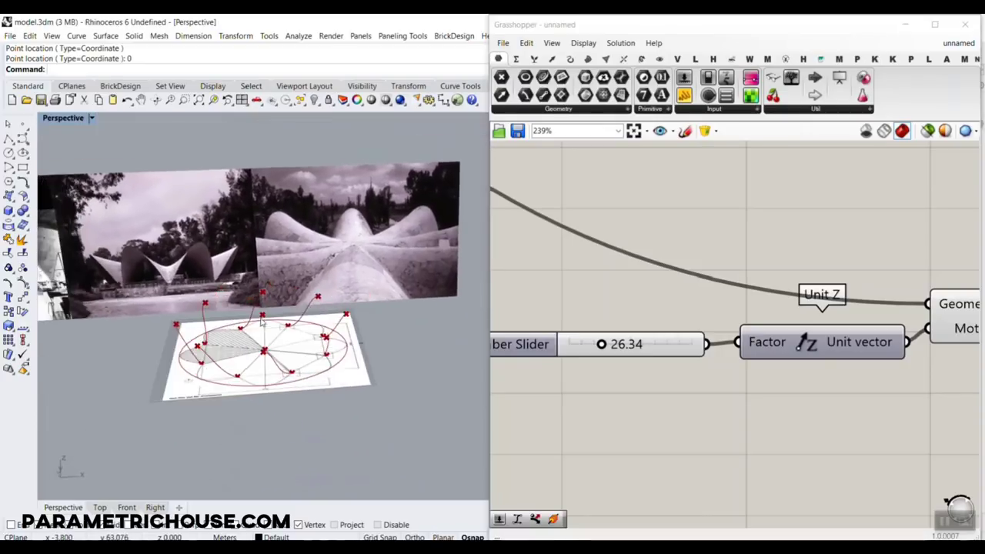
scroll(262, 324, up, 6)
scroll(785, 276, down, 5)
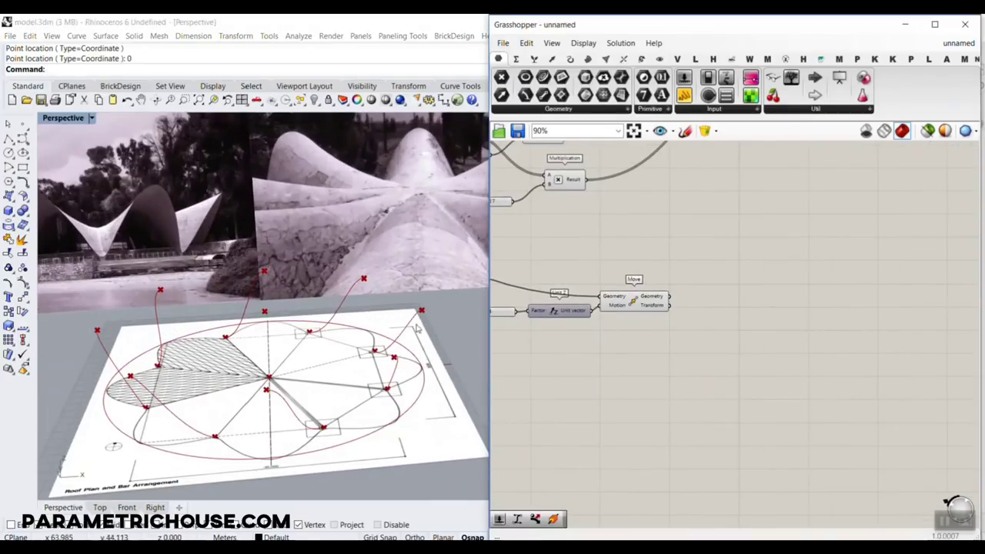
Add a second Bezier Span below the first and connect the moved petal tip points to its Start point.
click(569, 60)
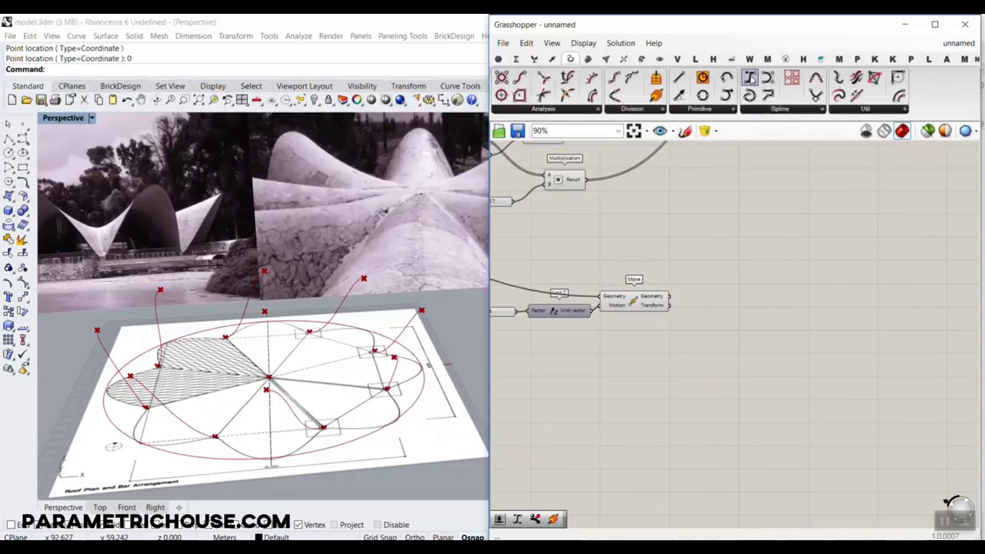
drag(750, 79, 787, 279)
scroll(729, 321, up, 3)
scroll(715, 378, down, 6)
scroll(644, 219, up, 5)
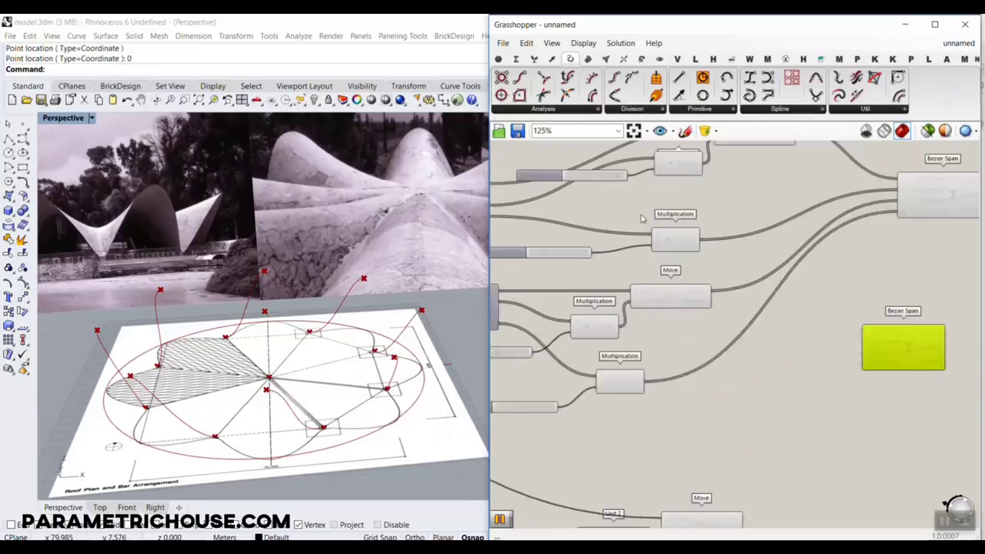
right_drag(662, 207, 645, 294)
click(743, 207)
scroll(434, 293, up, 5)
right_drag(326, 349, 385, 323)
drag(794, 207, 870, 440)
right_drag(670, 266, 931, 281)
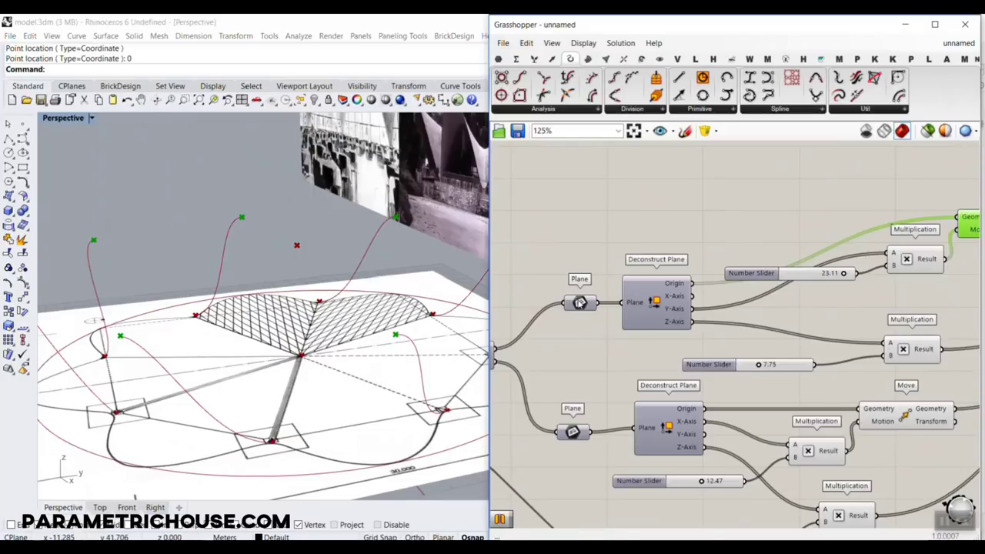
Turn on the preview of the upper Plane parameter and inspect the frames' orientation around the circle.
right_click(580, 303)
click(610, 322)
scroll(358, 323, down, 3)
right_drag(359, 323, 356, 352)
scroll(327, 336, down, 4)
scroll(356, 352, up, 2)
right_drag(243, 357, 315, 393)
scroll(374, 332, up, 7)
right_drag(374, 333, 341, 391)
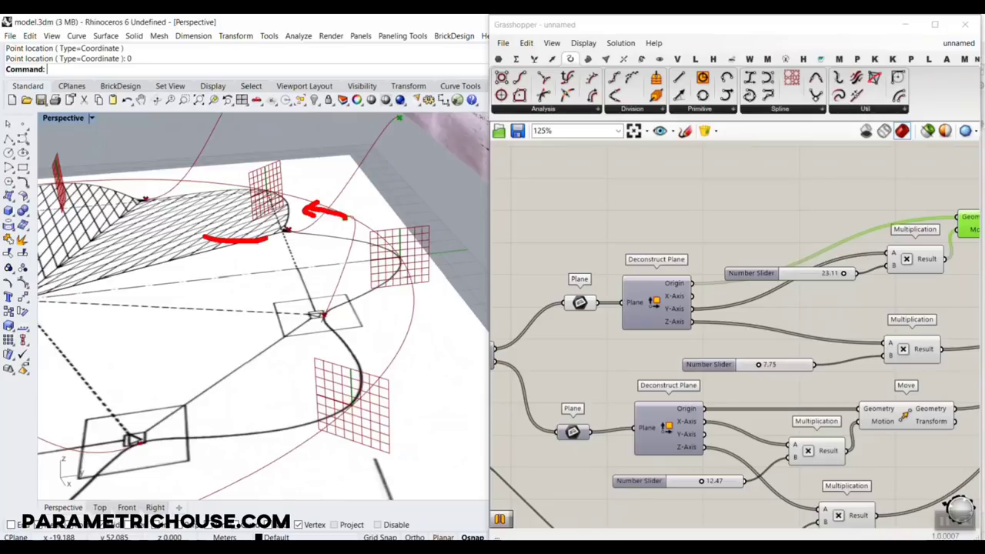
key(Escape)
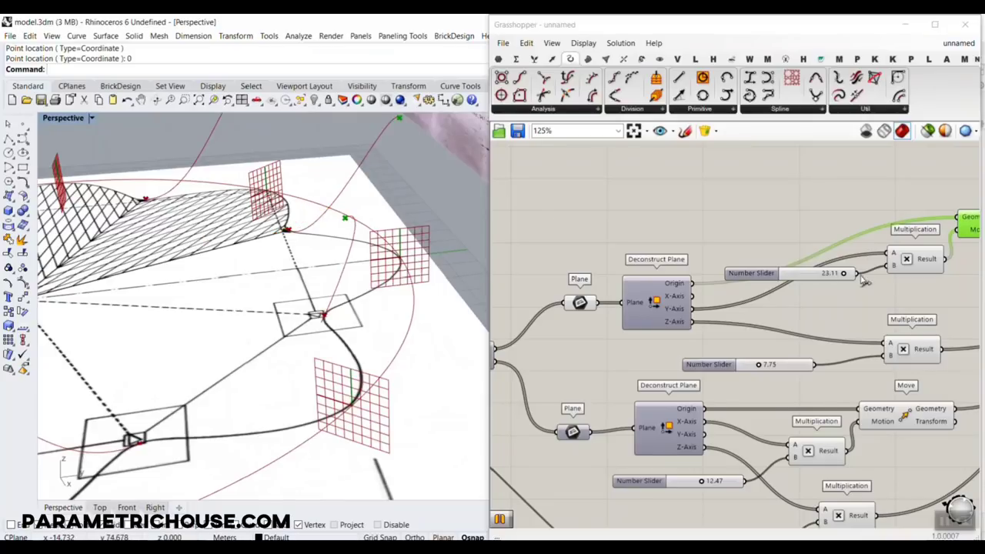
Add a Multiplication component for the tip planes' axis vector and connect its result to the second Bezier Span's Start tangent.
right_drag(859, 274, 734, 260)
scroll(552, 293, up, 3)
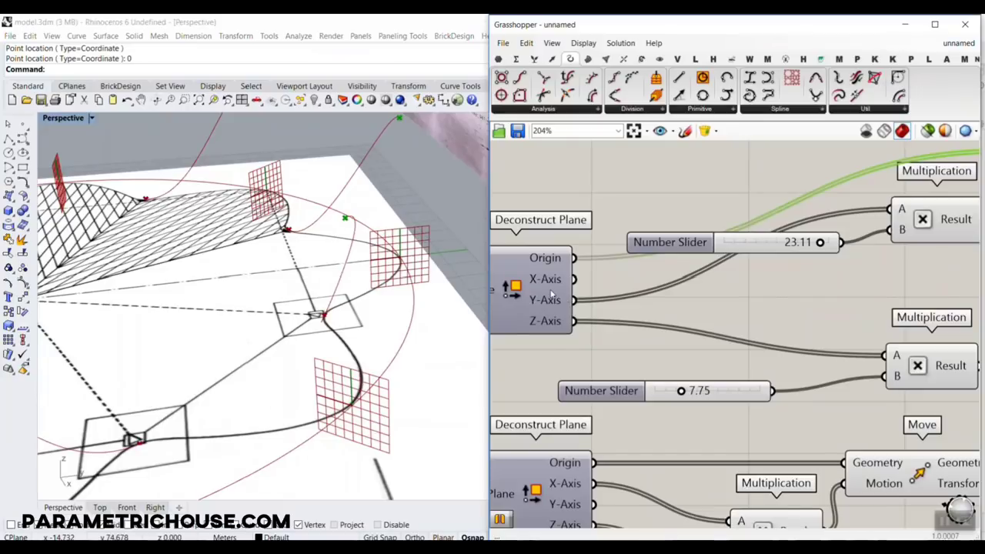
click(520, 59)
drag(606, 78, 593, 324)
scroll(769, 227, down, 6)
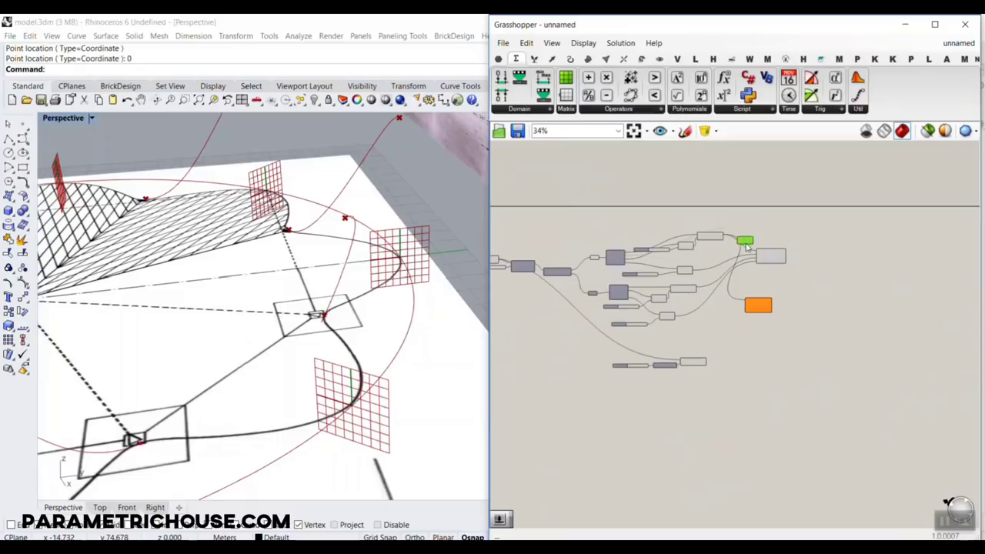
scroll(786, 329, up, 5)
drag(746, 245, 648, 337)
drag(683, 257, 861, 316)
scroll(660, 334, up, 2)
drag(659, 338, 798, 299)
right_drag(539, 319, 655, 324)
Add a number slider of 5.6 and connect it to the new Multiplication's B input.
double_click(654, 320)
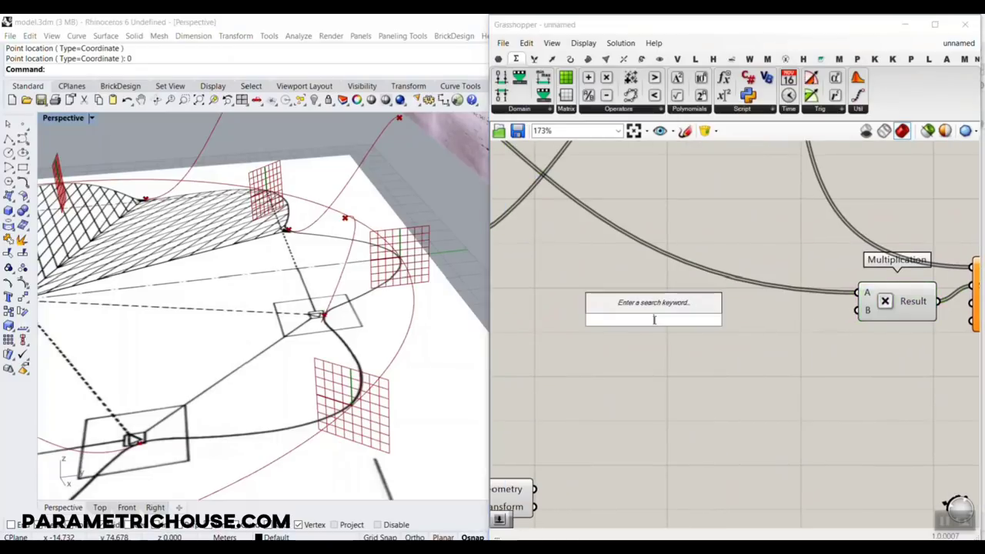
text(5.6)
key(Return)
scroll(760, 327, up, 1)
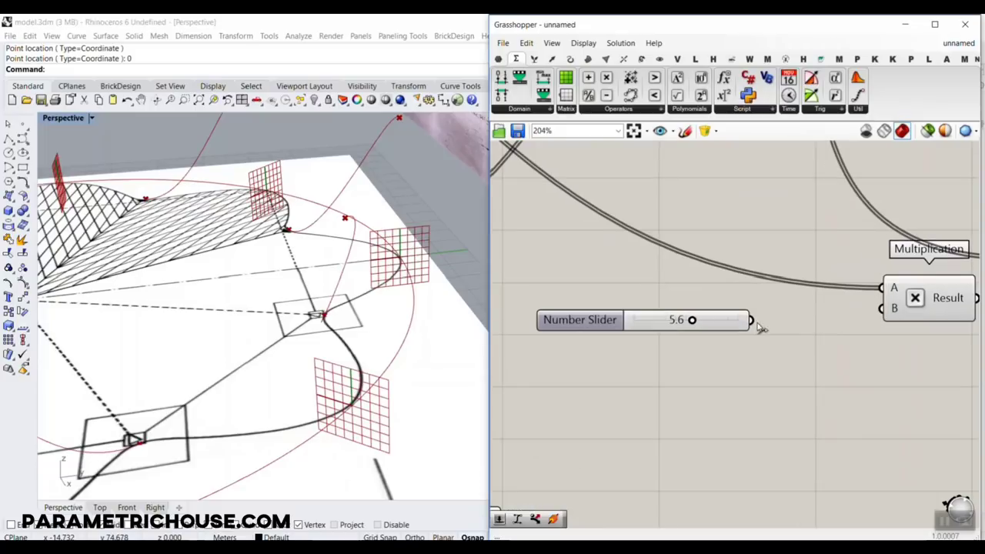
drag(753, 321, 881, 310)
drag(725, 326, 768, 319)
Connect the raised centre point from the lower Move component to the second Bezier Span's End point.
right_drag(820, 327, 666, 293)
scroll(666, 294, down, 4)
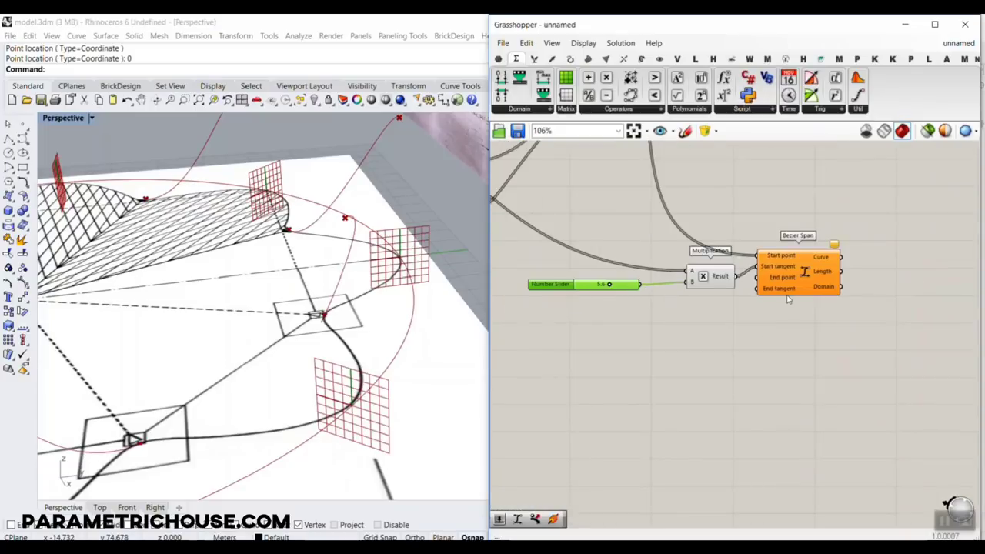
scroll(784, 294, up, 2)
click(779, 276)
scroll(598, 339, down, 3)
right_drag(615, 340, 871, 318)
scroll(711, 378, up, 2)
click(676, 377)
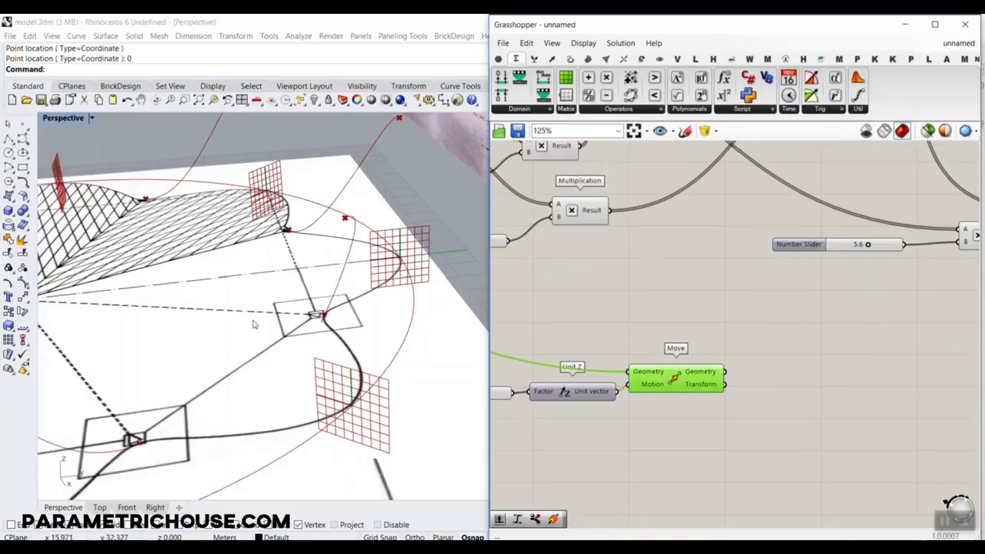
right_drag(802, 366, 713, 367)
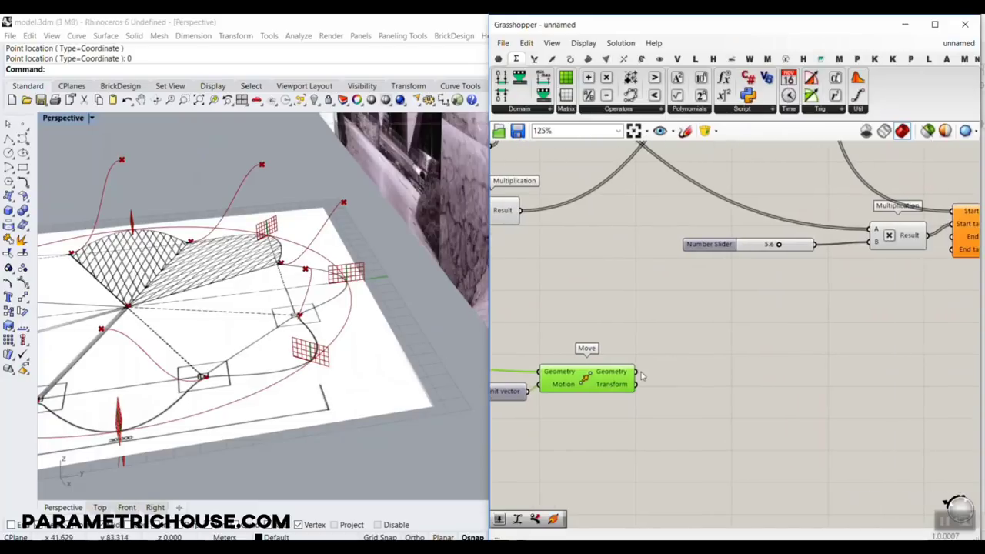
drag(636, 372, 948, 245)
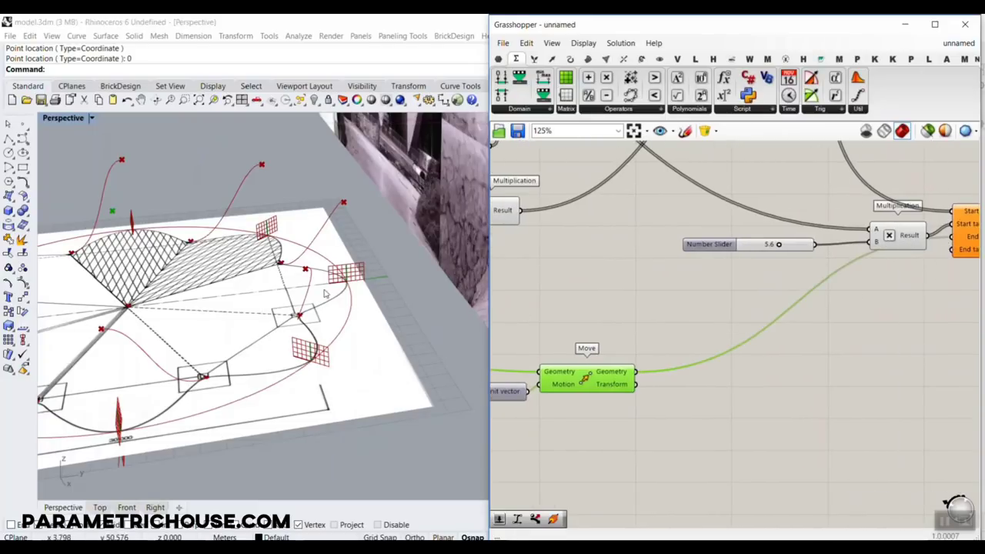
Duplicate the 5.6 slider with its Multiplication component and connect the copy's result to the second Bezier Span's End tangent.
mouse_move(343, 290)
right_down()
mouse_move(328, 336)
mouse_move(340, 266)
mouse_move(300, 334)
right_up()
scroll(312, 340, down, 6)
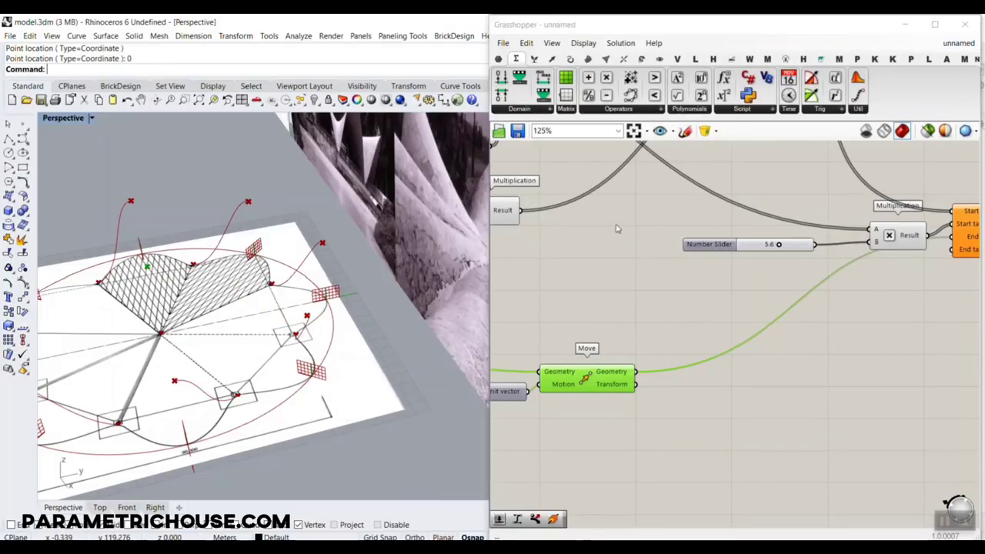
right_drag(617, 228, 522, 237)
scroll(569, 265, down, 1)
scroll(727, 253, up, 3)
drag(785, 195, 629, 267)
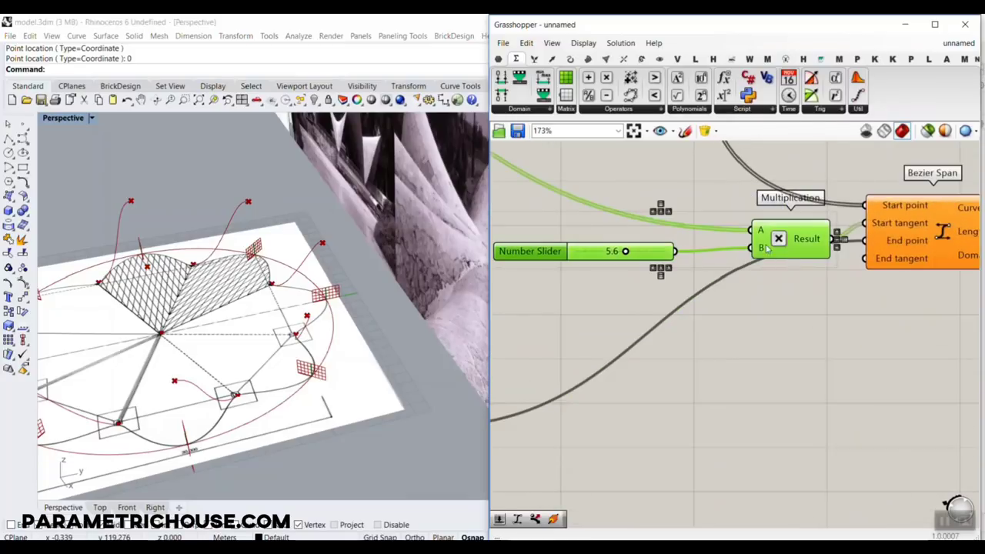
drag(656, 230, 657, 229)
drag(795, 247, 711, 283)
key(ctrl+c)
key(ctrl+v)
click(786, 304)
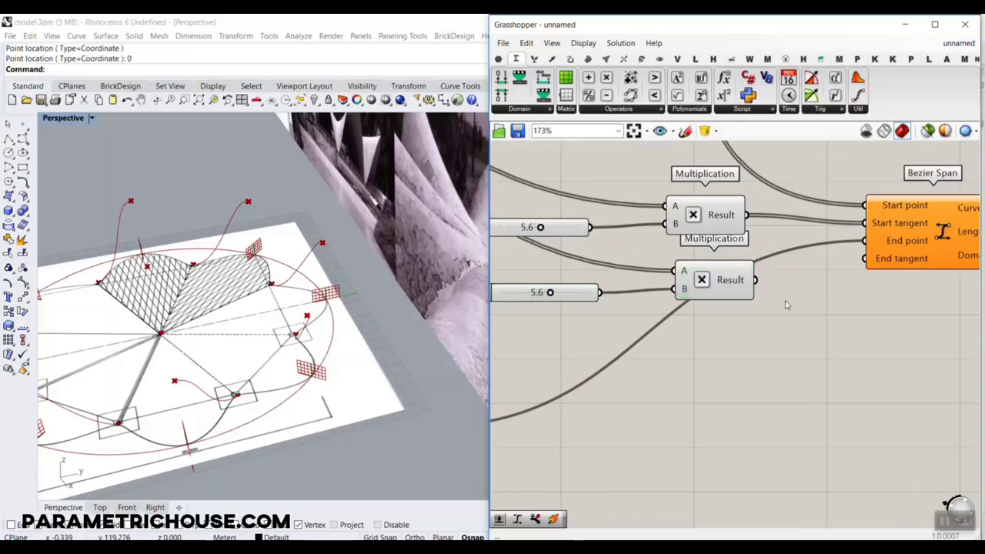
right_drag(784, 301, 754, 278)
scroll(659, 304, up, 3)
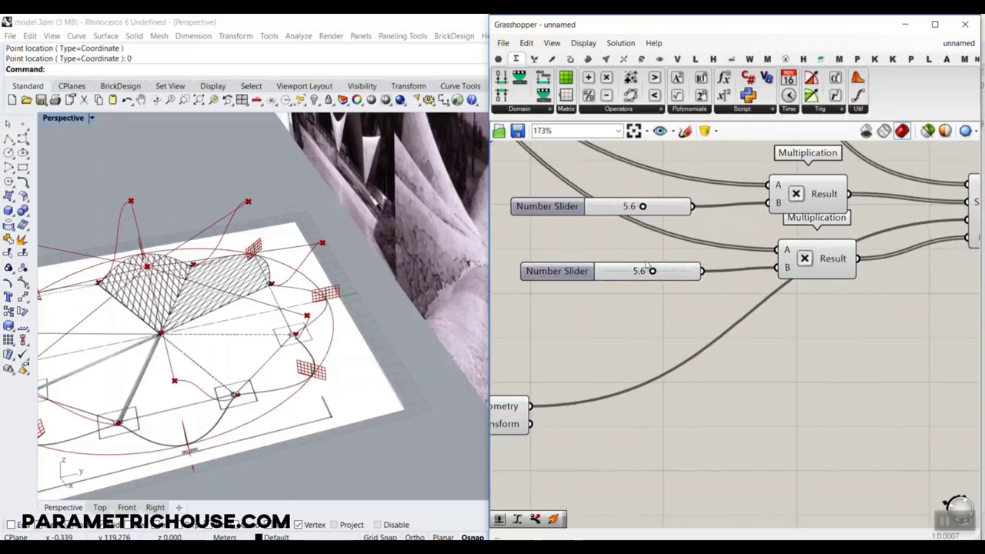
Set the duplicated slider for the End tangent to 7.7 and inspect the ridge curves near the centre point.
click(666, 280)
mouse_move(665, 278)
mouse_down()
mouse_move(638, 282)
mouse_move(664, 281)
mouse_up()
right_drag(254, 308, 170, 309)
scroll(614, 271, down, 5)
right_drag(834, 282, 733, 285)
scroll(780, 266, up, 4)
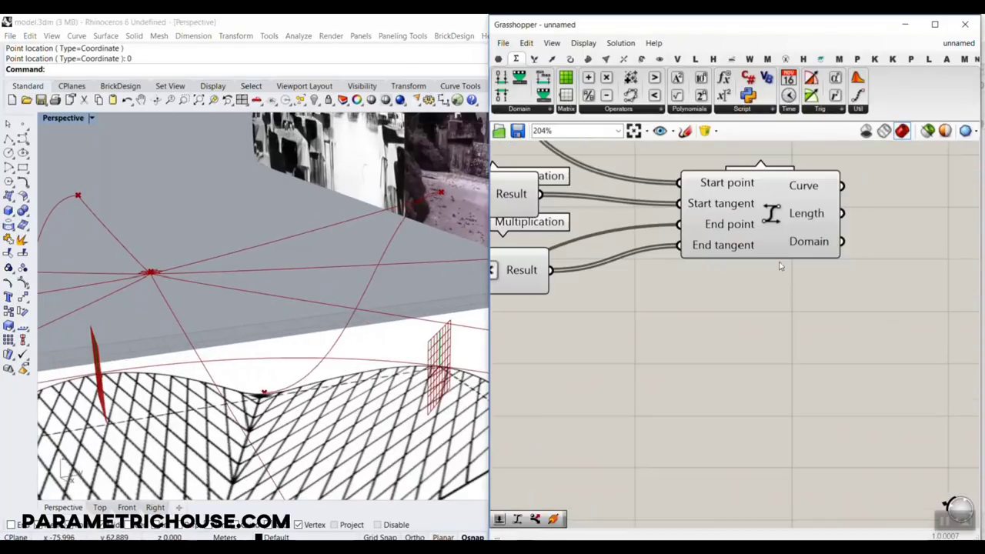
Apply an expression to the second Bezier Span's End tangent input.
right_click(722, 246)
mouse_move(746, 378)
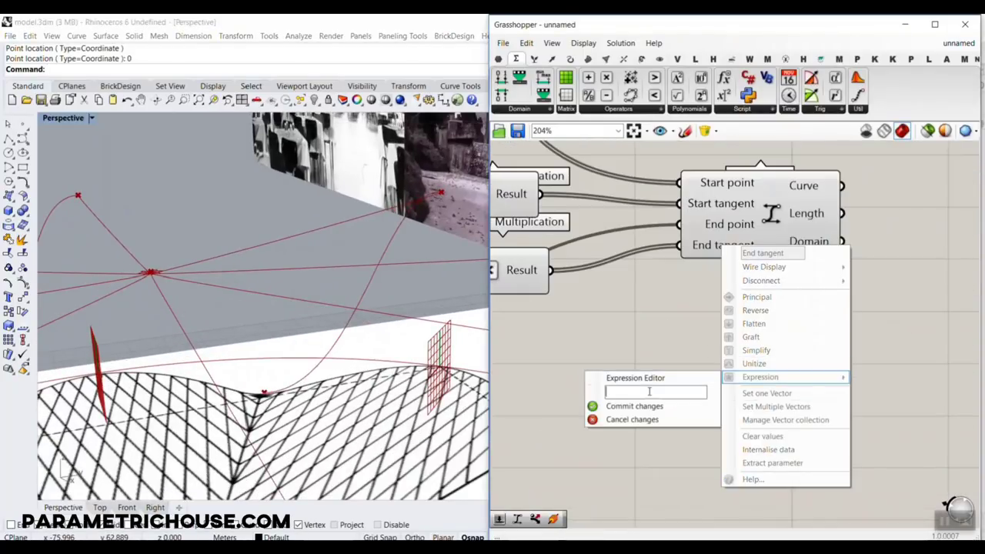
click(636, 406)
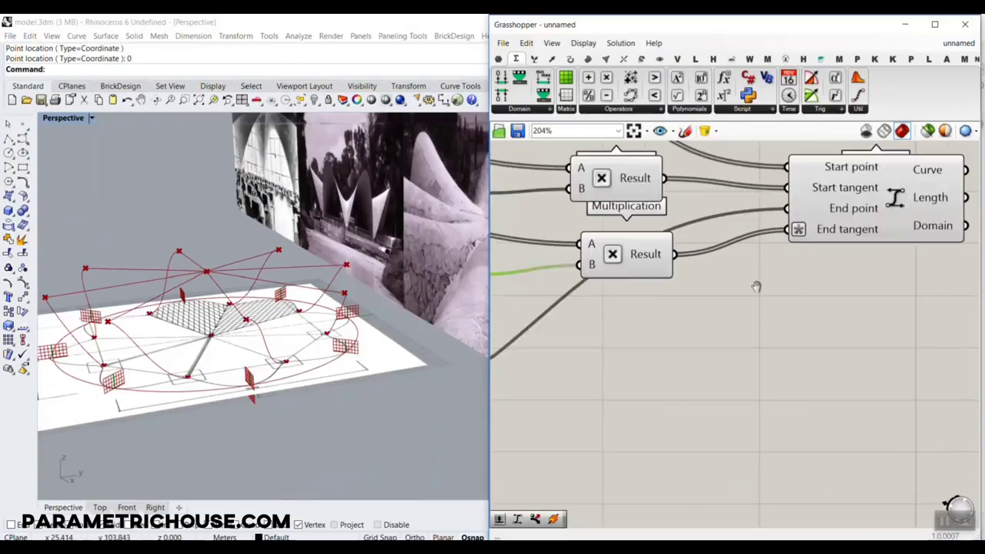
scroll(755, 357, down, 3)
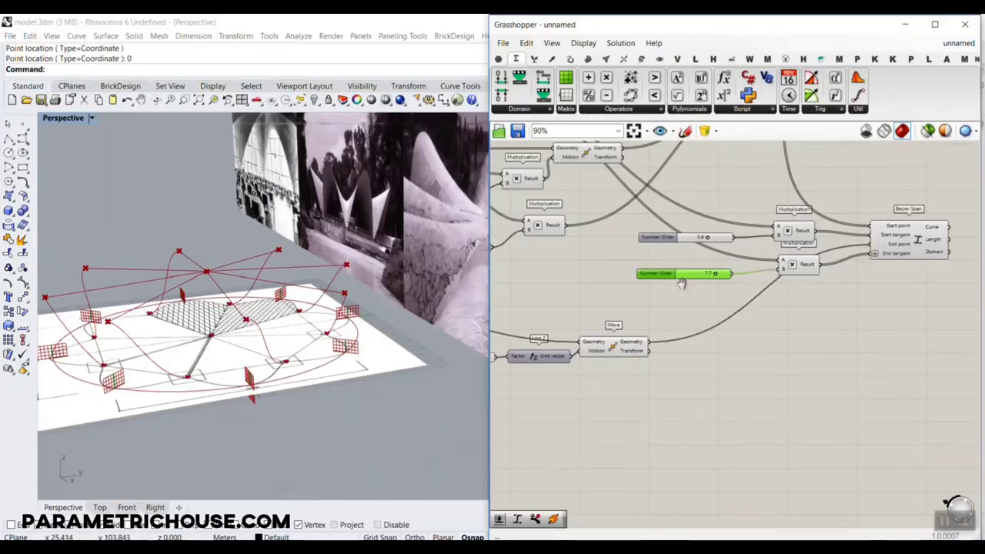
Try raising the centre point by setting the slider feeding the lower Unit Z to 49.27, and inspect the ridge curves.
scroll(585, 378, up, 3)
scroll(585, 379, up, 3)
drag(571, 362, 609, 364)
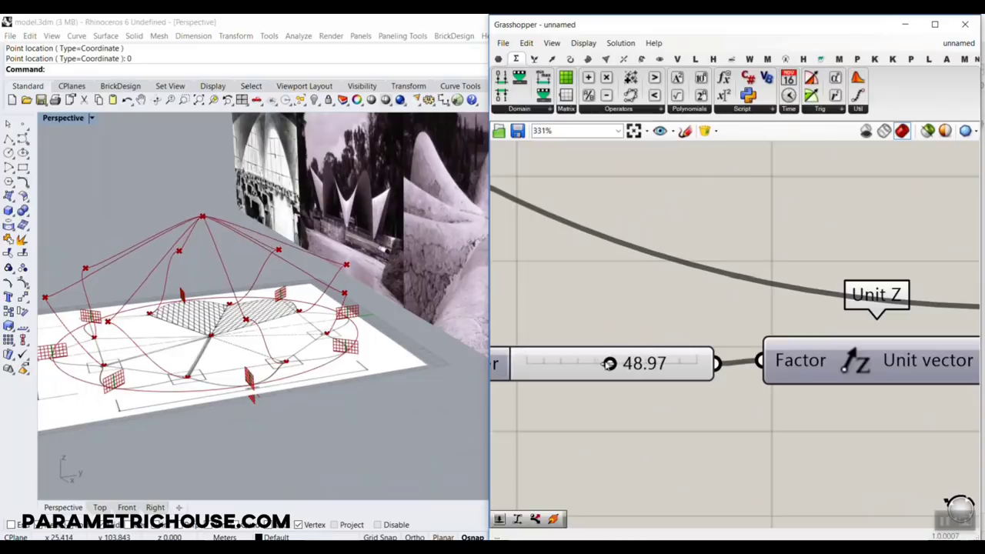
scroll(218, 241, up, 5)
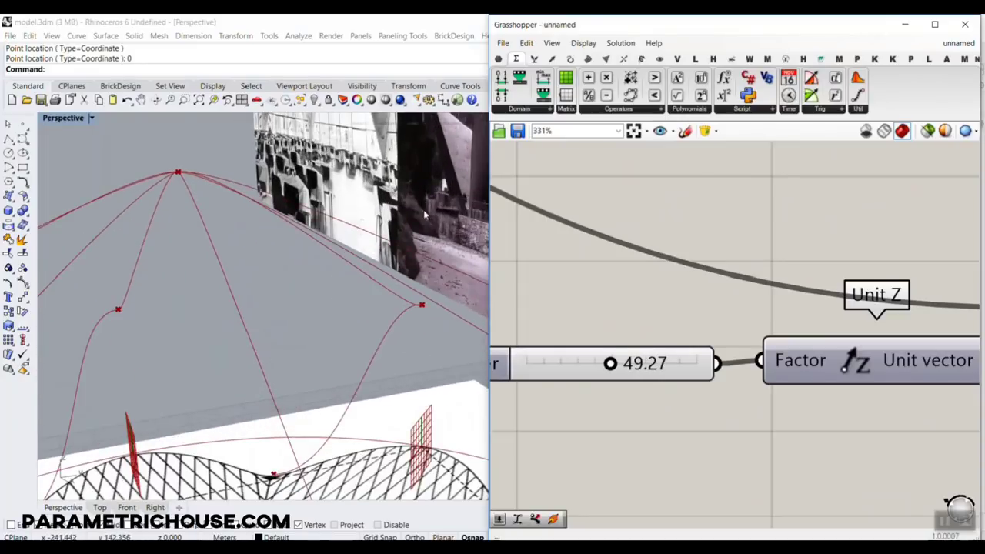
scroll(678, 247, down, 5)
Set the multiplier slider for the second Bezier Span's End tangent to 9.2.
scroll(634, 233, up, 4)
drag(666, 254, 687, 262)
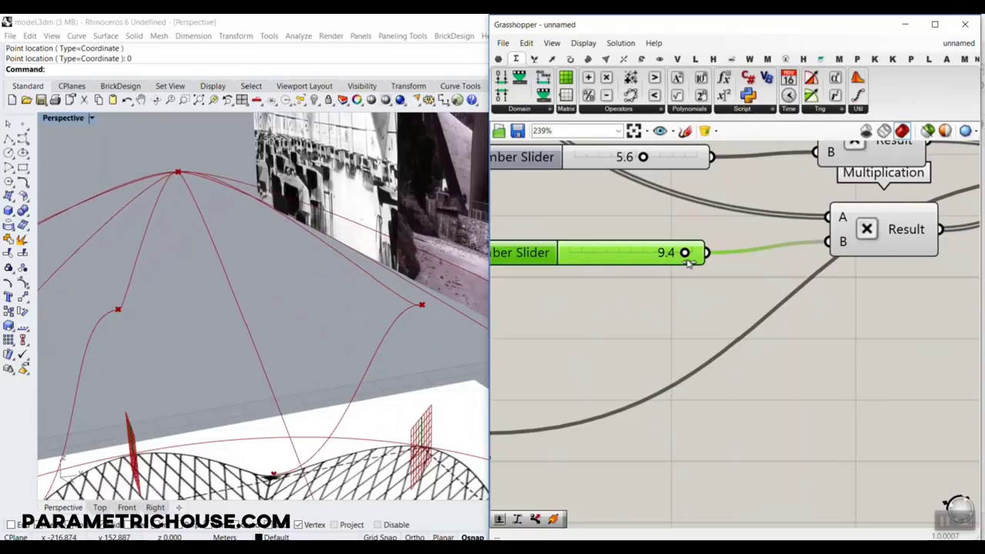
right_drag(688, 262, 743, 257)
scroll(846, 260, down, 7)
Lower the centre point by setting the slider feeding the lower Unit Z to 15.37, checking the roof's overall shape.
scroll(772, 297, up, 4)
scroll(636, 334, up, 2)
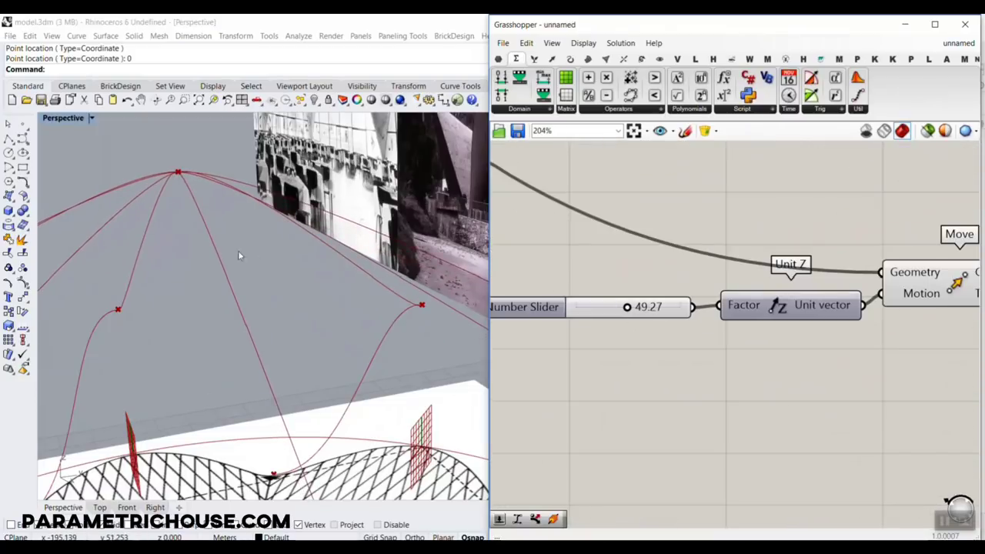
scroll(238, 250, down, 7)
right_drag(186, 243, 244, 275)
scroll(244, 275, down, 4)
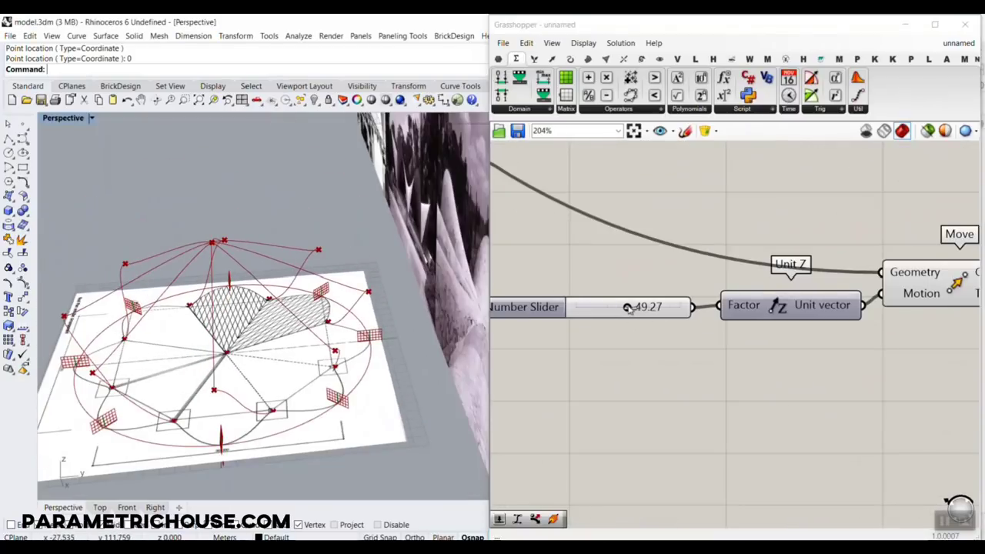
drag(627, 307, 583, 307)
right_drag(223, 323, 237, 351)
drag(583, 307, 592, 310)
Extend the slider multiplying the upper Deconstruct Plane's Y-Axis to a maximum of 45 and set it to 34.69.
right_drag(624, 258, 723, 271)
scroll(758, 271, down, 9)
scroll(760, 272, up, 6)
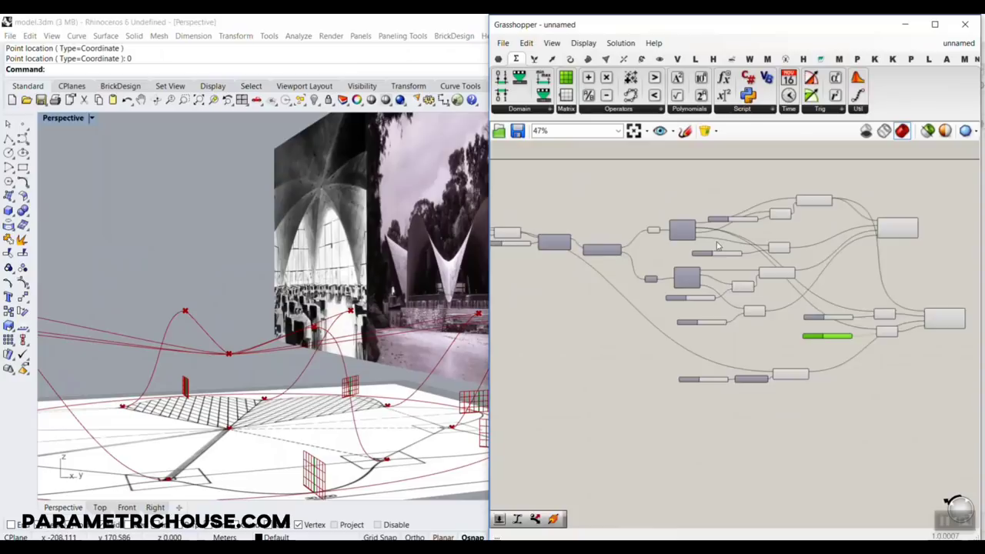
drag(778, 251, 728, 215)
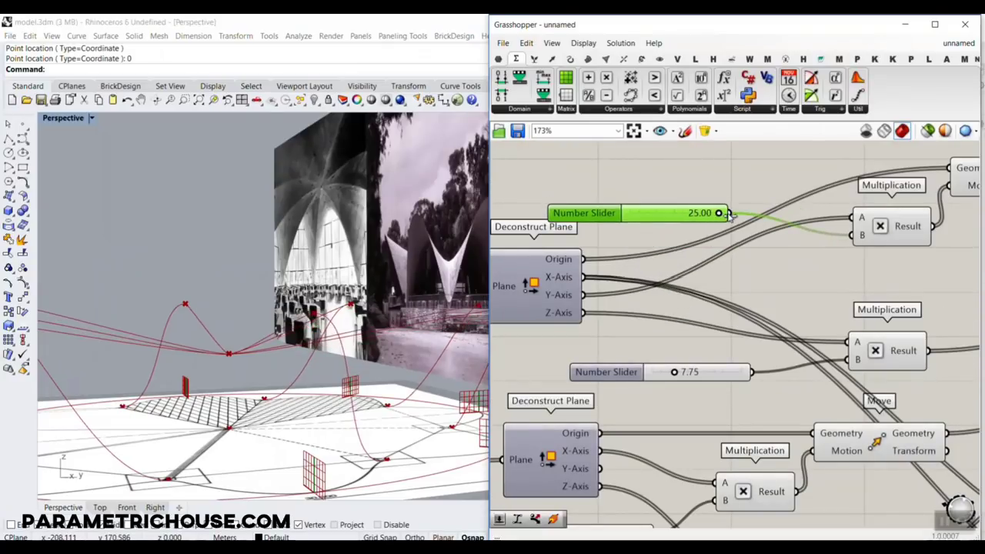
double_click(601, 215)
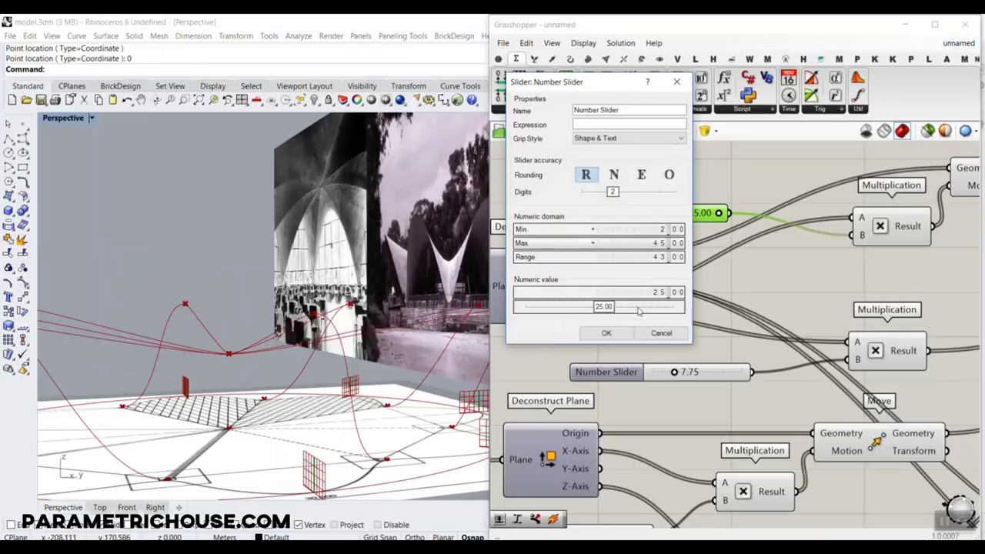
click(607, 332)
drag(671, 217, 687, 224)
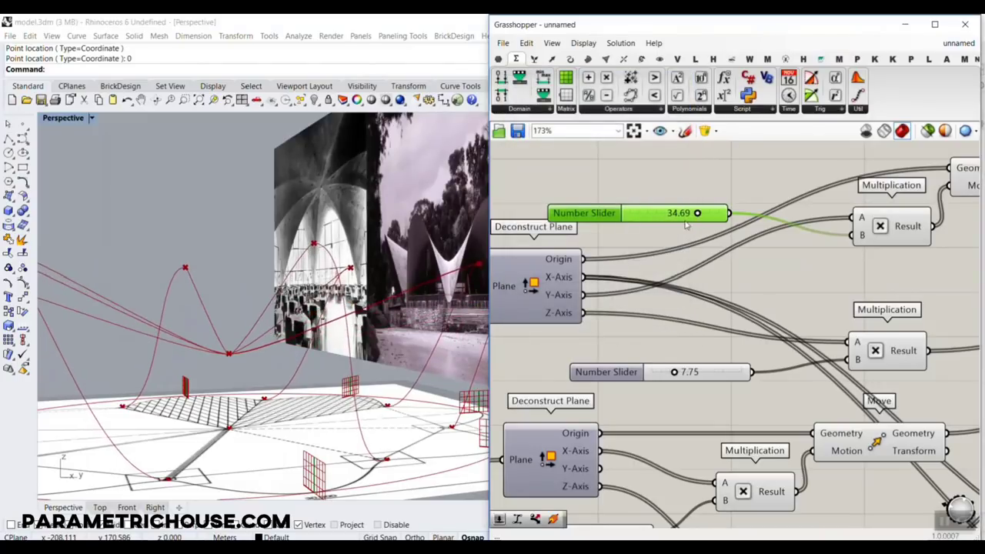
scroll(311, 238, down, 4)
right_drag(311, 239, 358, 278)
Set the multiplier slider for the second Bezier Span's Start tangent to 7.1 and inspect the ridge curves from several angles.
scroll(356, 278, up, 2)
right_drag(666, 312, 631, 297)
scroll(631, 296, down, 6)
right_drag(774, 301, 618, 275)
scroll(696, 339, up, 4)
right_drag(572, 363, 663, 326)
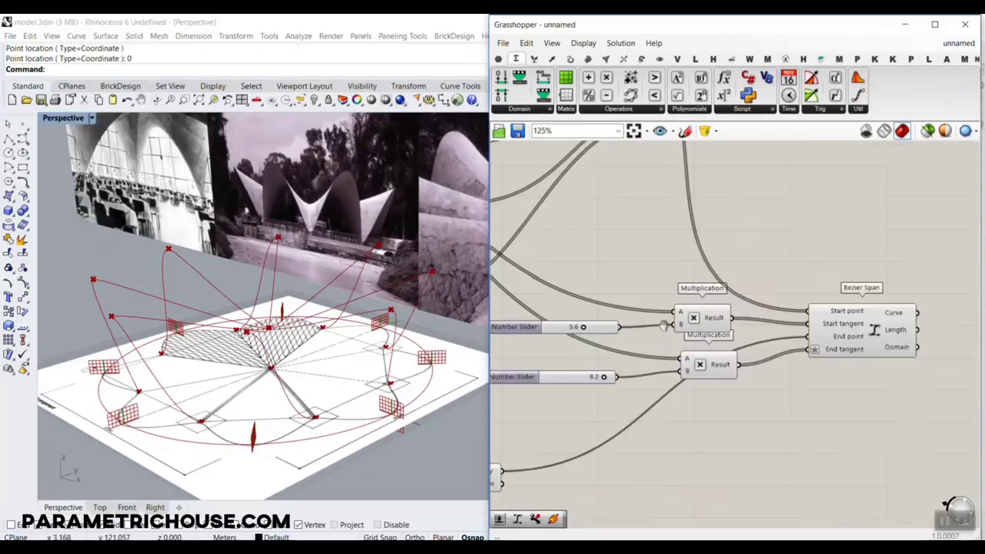
scroll(663, 326, up, 5)
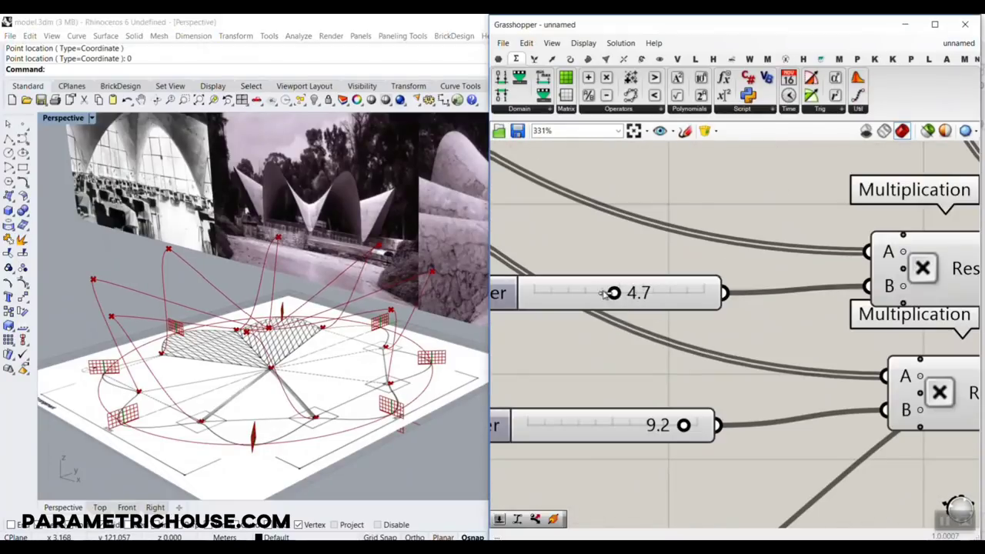
drag(604, 293, 668, 293)
right_drag(327, 285, 238, 259)
scroll(204, 312, up, 4)
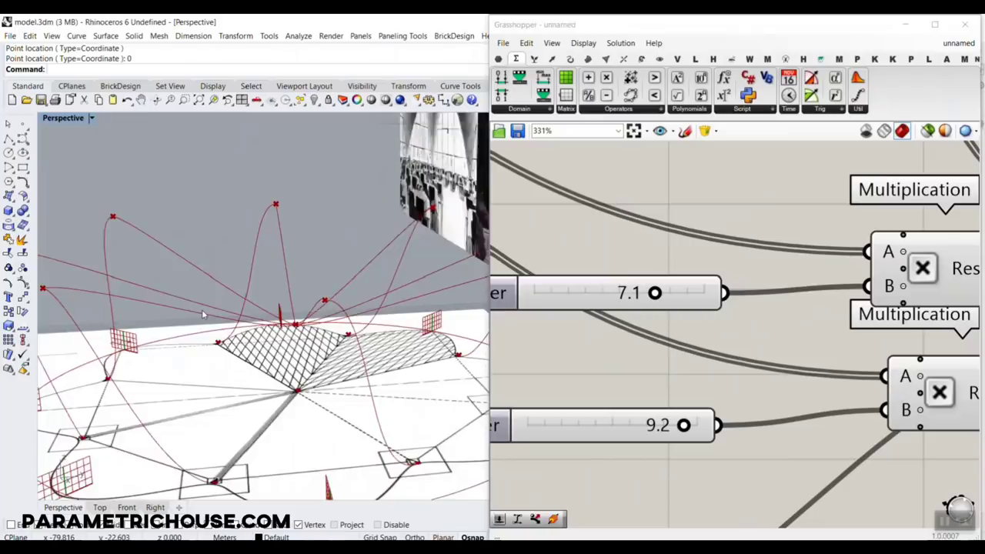
right_drag(205, 312, 330, 292)
scroll(330, 292, down, 4)
right_drag(244, 314, 273, 372)
scroll(273, 372, down, 10)
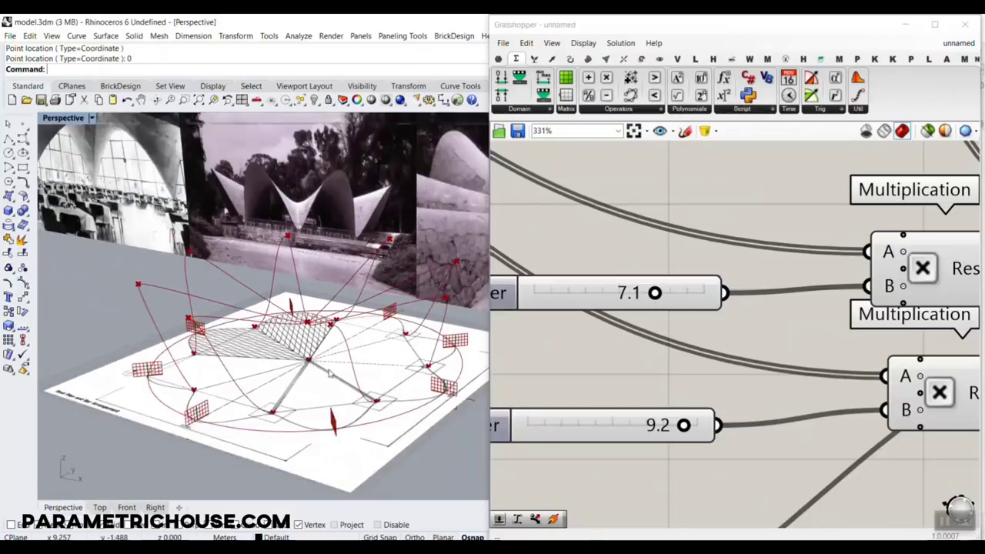
Examine the interior and exterior reference photos for the curve running from the shell's supports to the centre, and compare with the plan.
scroll(260, 349, up, 10)
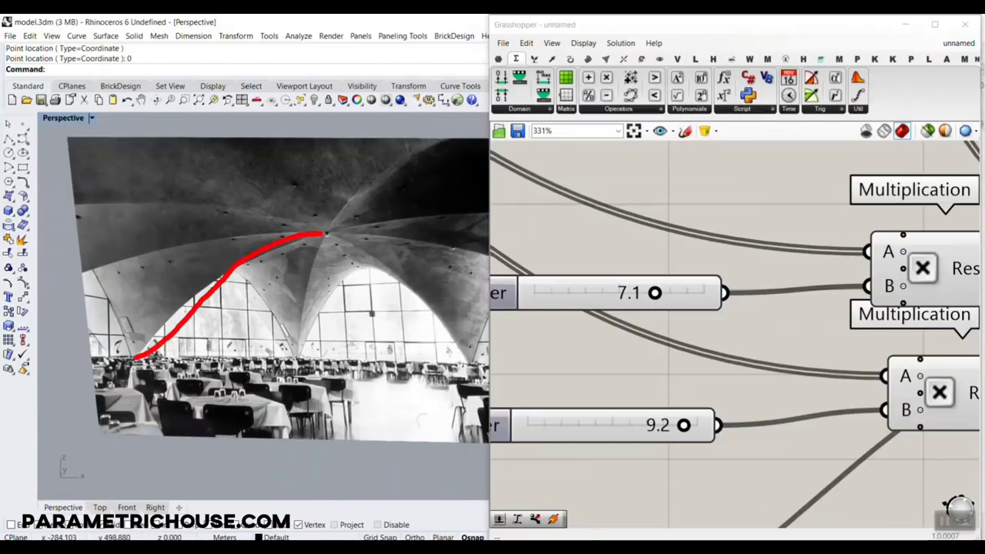
scroll(319, 217, down, 10)
scroll(227, 288, up, 10)
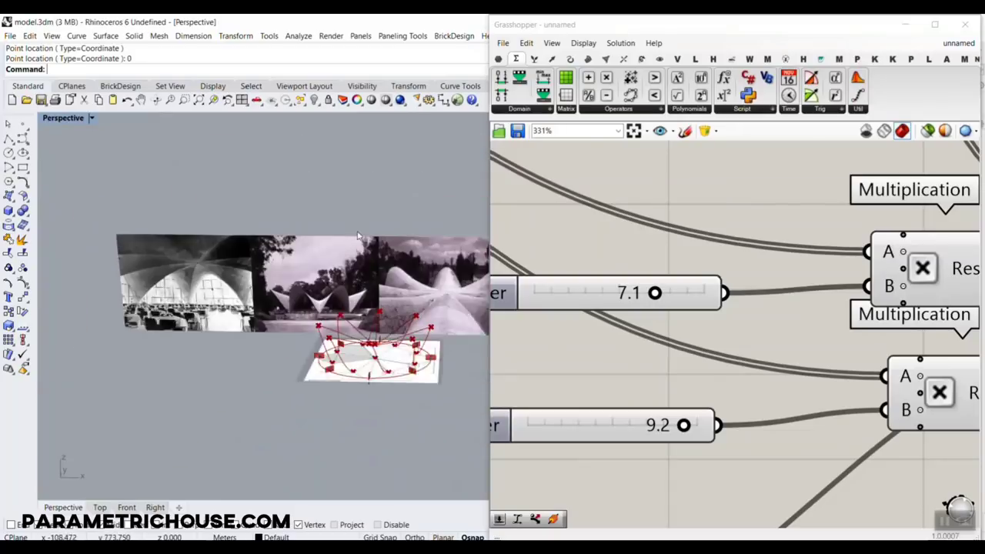
scroll(294, 370, up, 5)
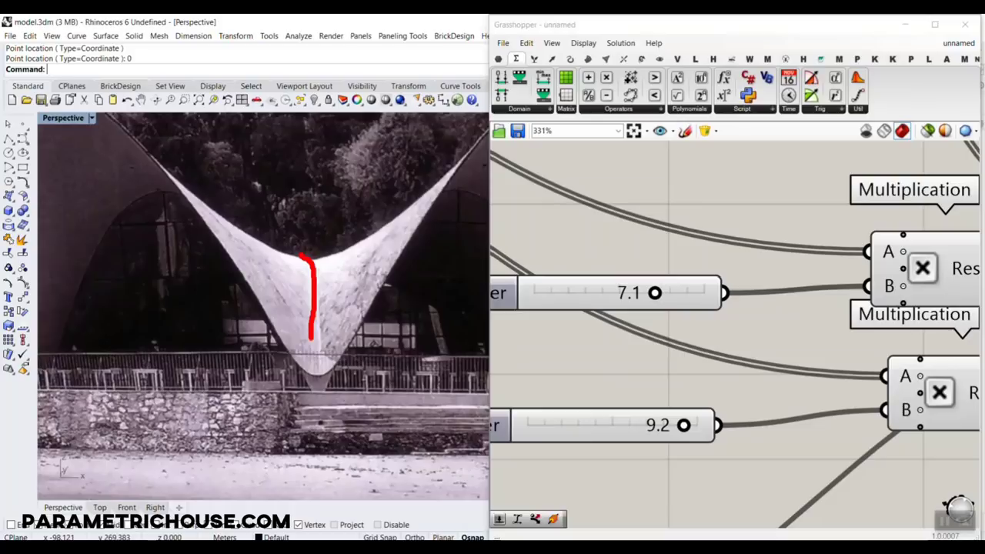
key(Escape)
scroll(304, 240, down, 2)
right_drag(304, 239, 289, 302)
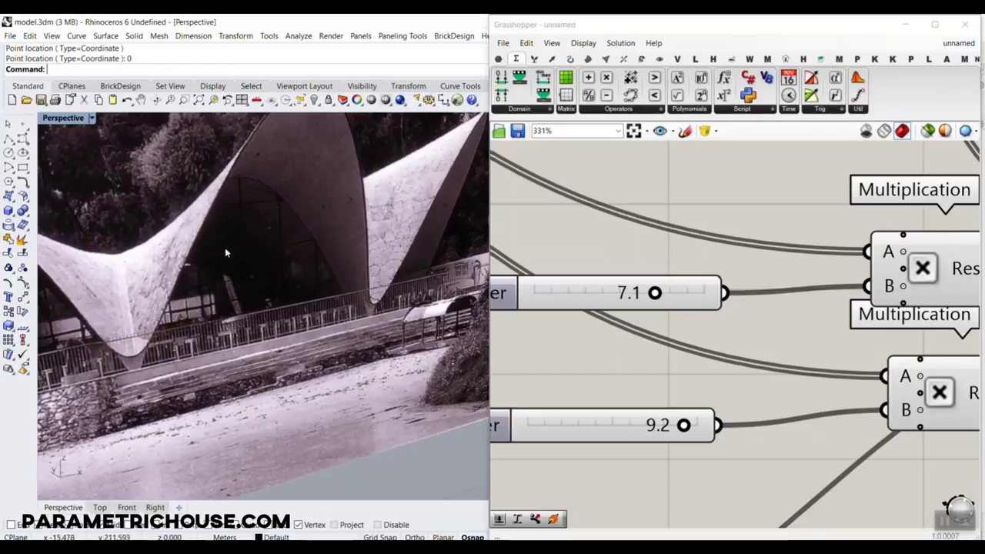
scroll(225, 253, down, 18)
scroll(189, 325, up, 10)
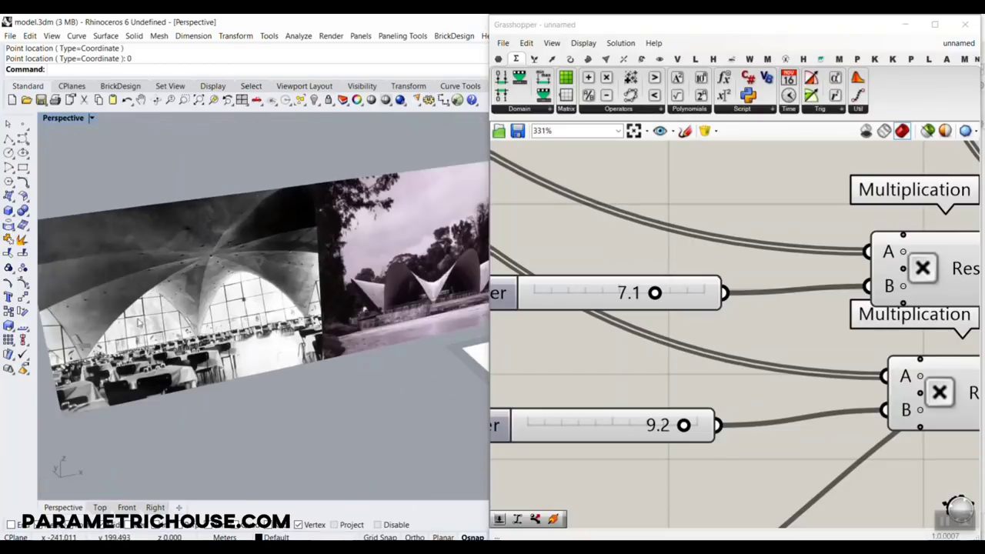
scroll(138, 321, up, 2)
scroll(138, 321, down, 6)
scroll(210, 330, up, 3)
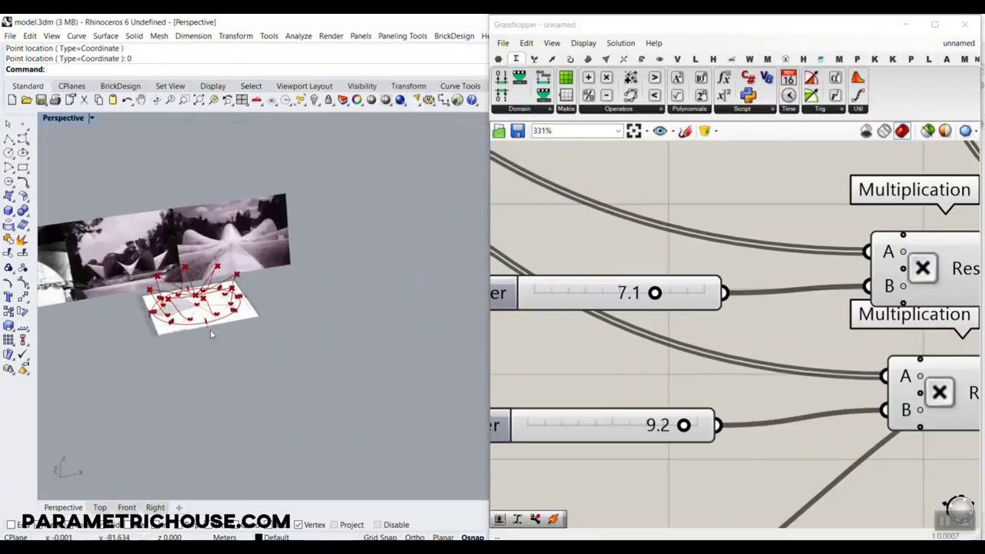
scroll(214, 329, up, 9)
right_drag(216, 306, 197, 287)
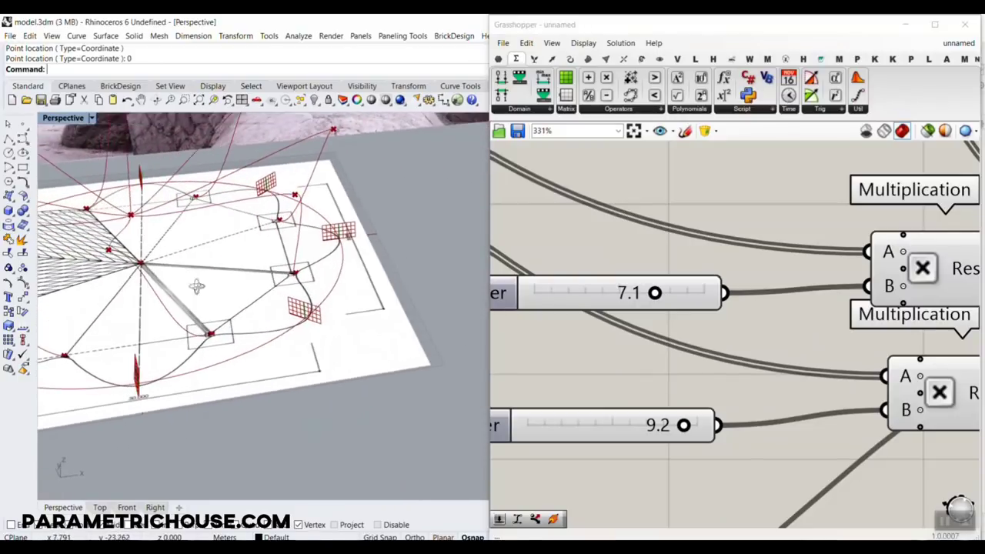
scroll(137, 225, up, 3)
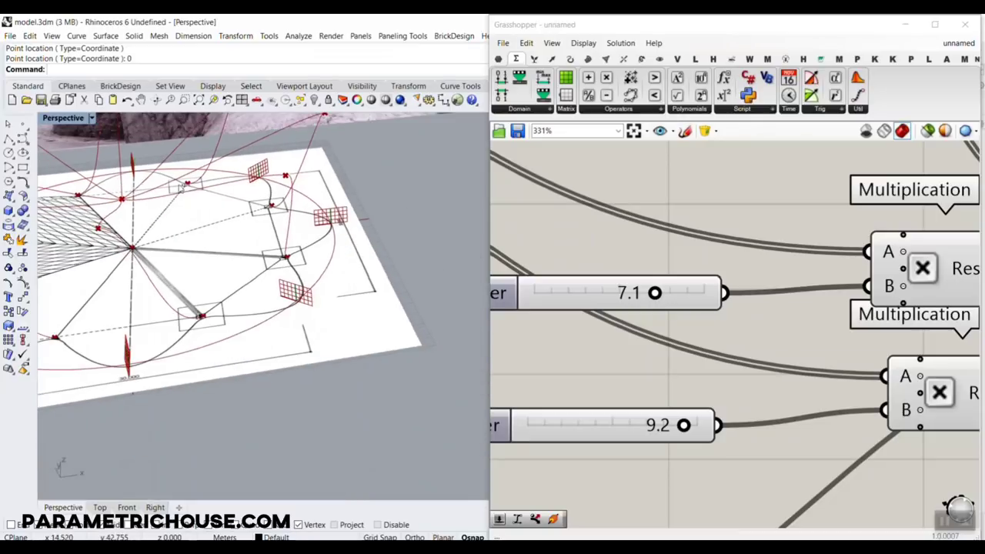
Hide the preview of the List A Plane component and show the preview of the List B Plane component.
scroll(673, 242, down, 8)
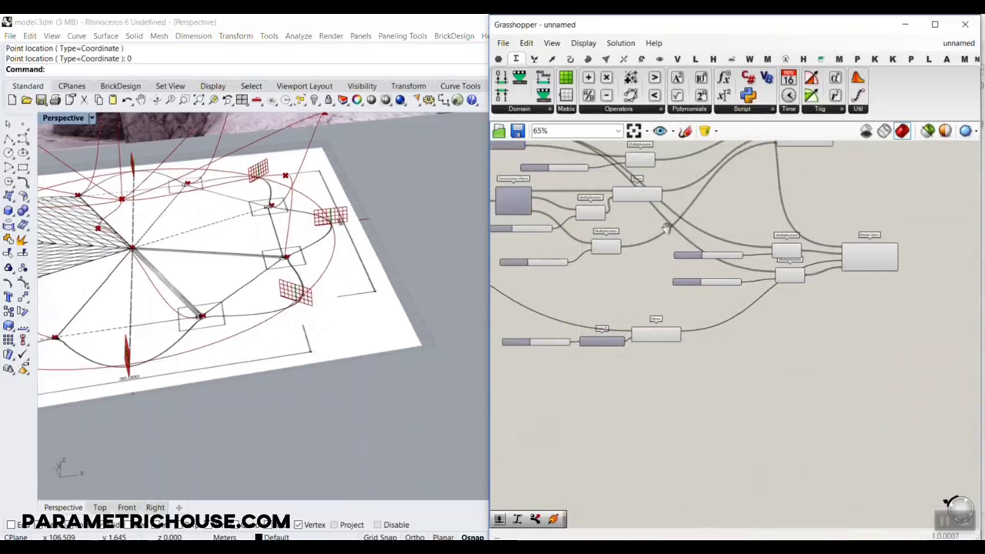
right_drag(667, 227, 673, 227)
right_drag(542, 219, 727, 260)
scroll(648, 222, up, 3)
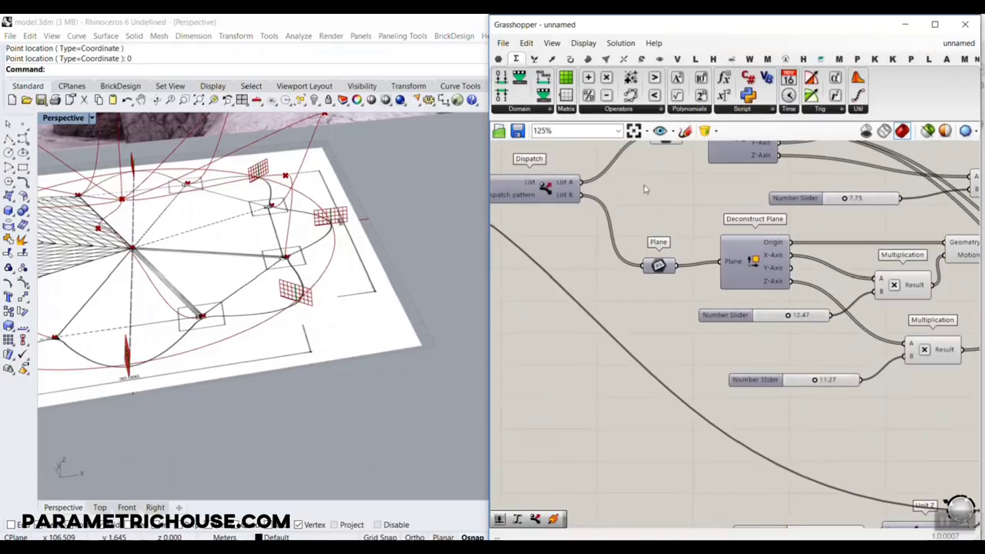
right_drag(645, 189, 643, 249)
right_click(667, 192)
click(689, 213)
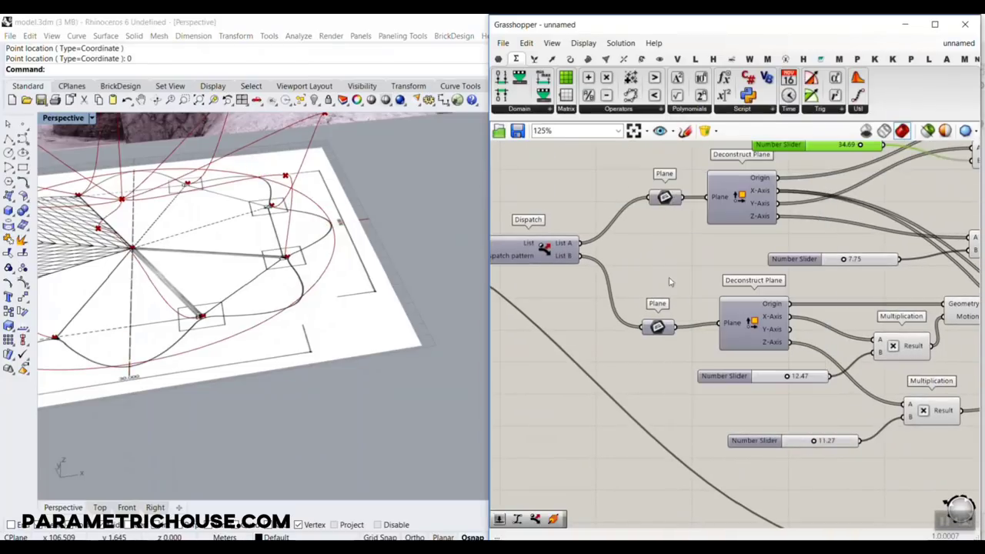
right_click(657, 327)
click(671, 322)
scroll(282, 332, up, 5)
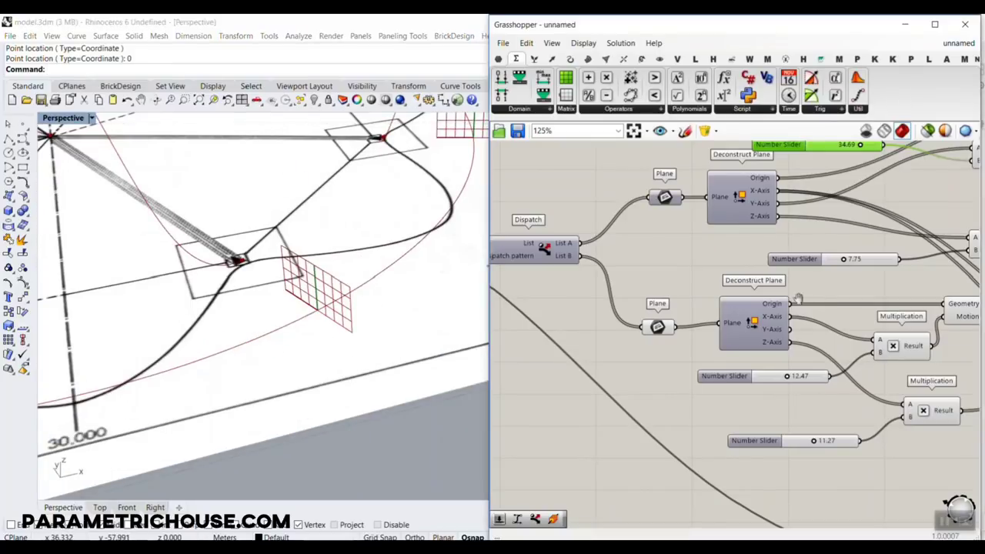
Move the second Bezier Span aside with its tangent sliders and Multiplication components, and duplicate the whole group below it.
scroll(795, 297, down, 3)
right_drag(796, 297, 708, 270)
right_drag(842, 309, 713, 293)
right_drag(935, 337, 868, 307)
drag(867, 306, 660, 250)
right_drag(754, 295, 666, 280)
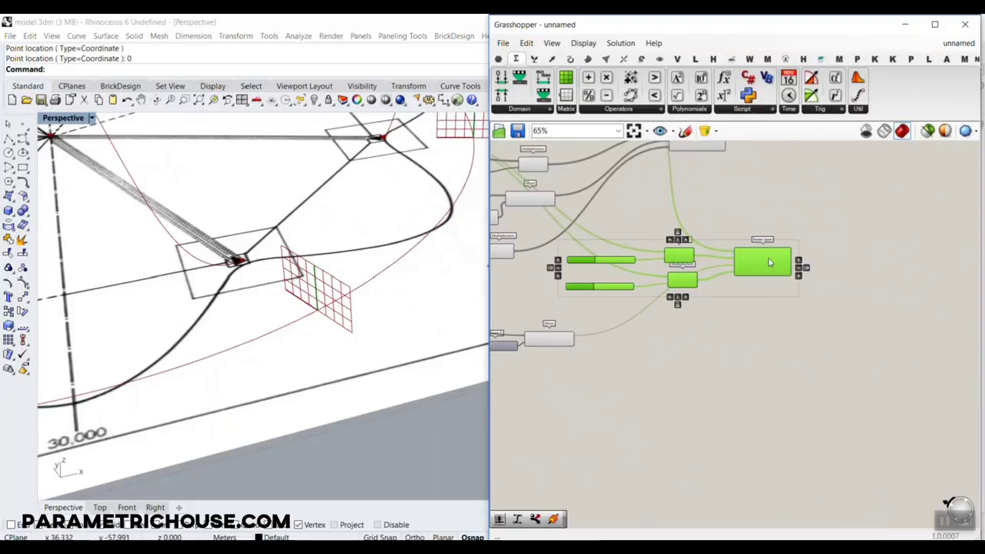
drag(768, 258, 820, 252)
right_drag(823, 262, 842, 338)
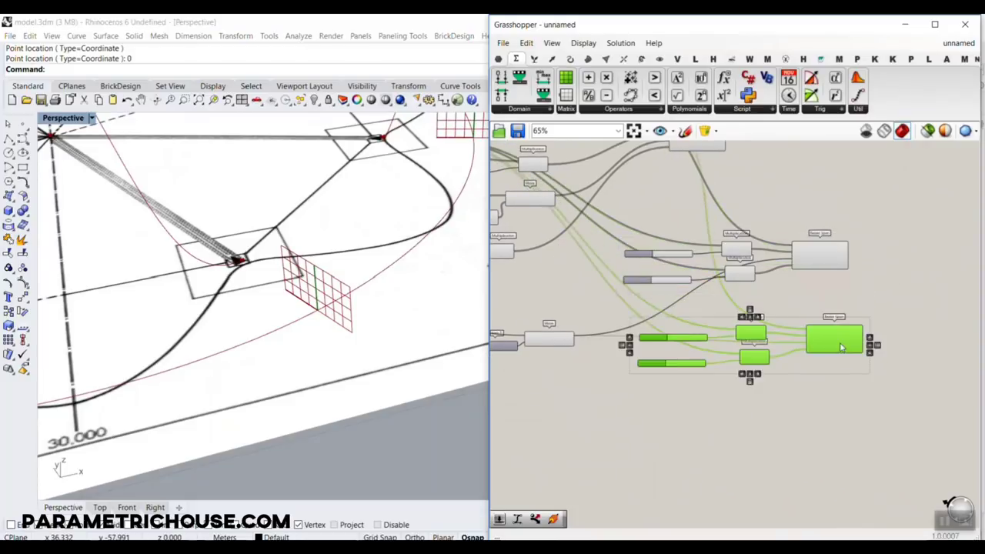
scroll(830, 384, up, 4)
click(829, 390)
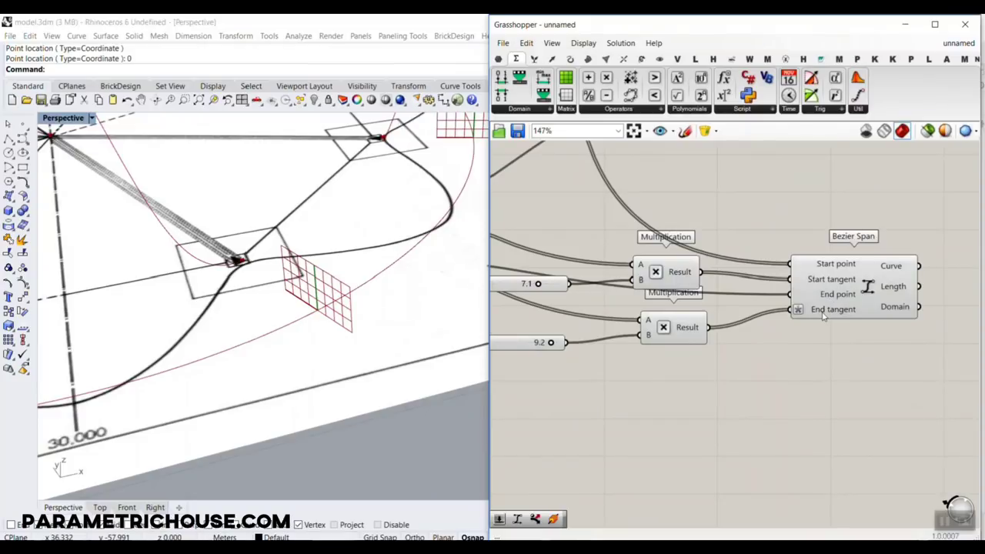
Connect the X-Axis of the lower Deconstruct Plane to input A of the copied Start tangent Multiplication.
scroll(628, 237, down, 3)
right_drag(627, 237, 927, 295)
right_drag(568, 149, 655, 251)
scroll(655, 250, up, 2)
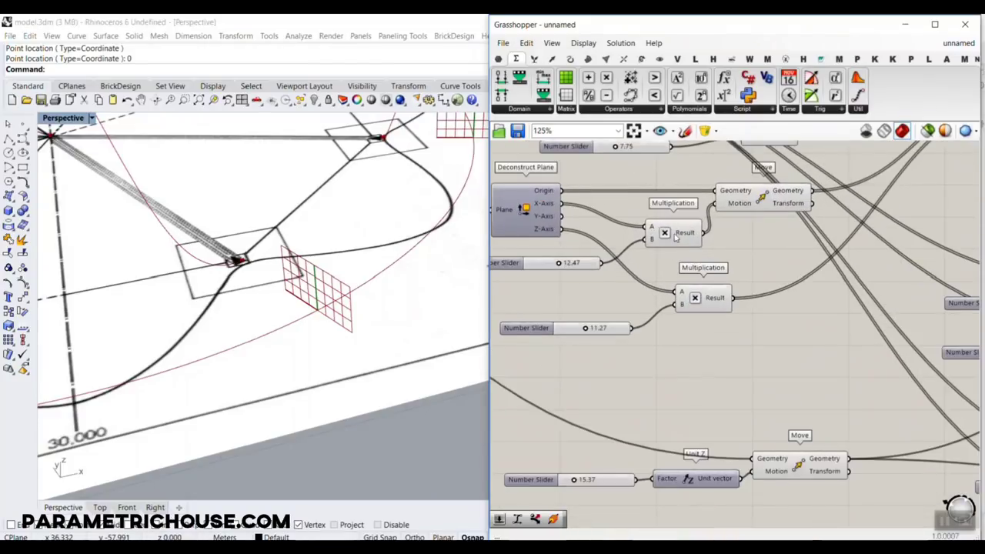
right_drag(577, 214, 640, 254)
scroll(640, 254, up, 2)
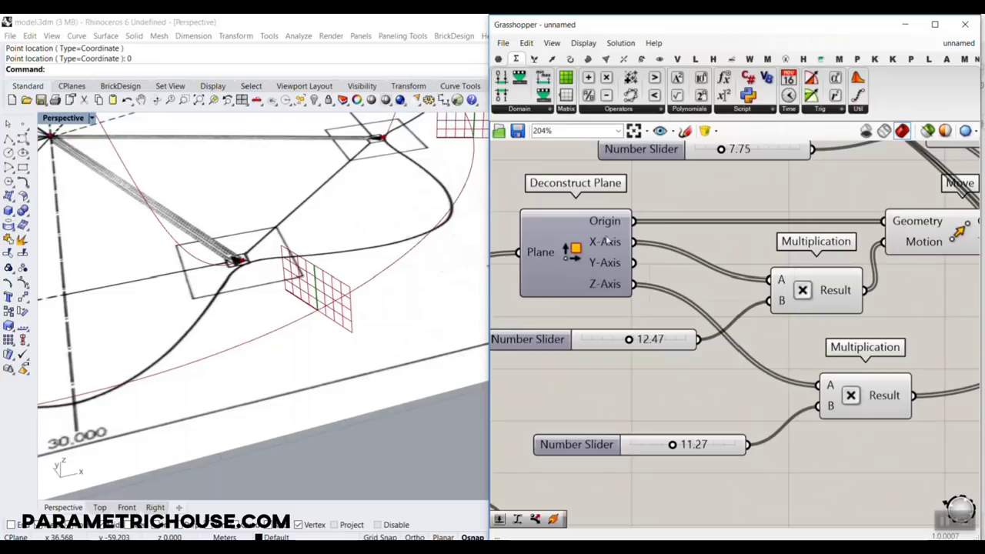
scroll(537, 217, down, 9)
drag(595, 250, 792, 362)
scroll(739, 299, up, 7)
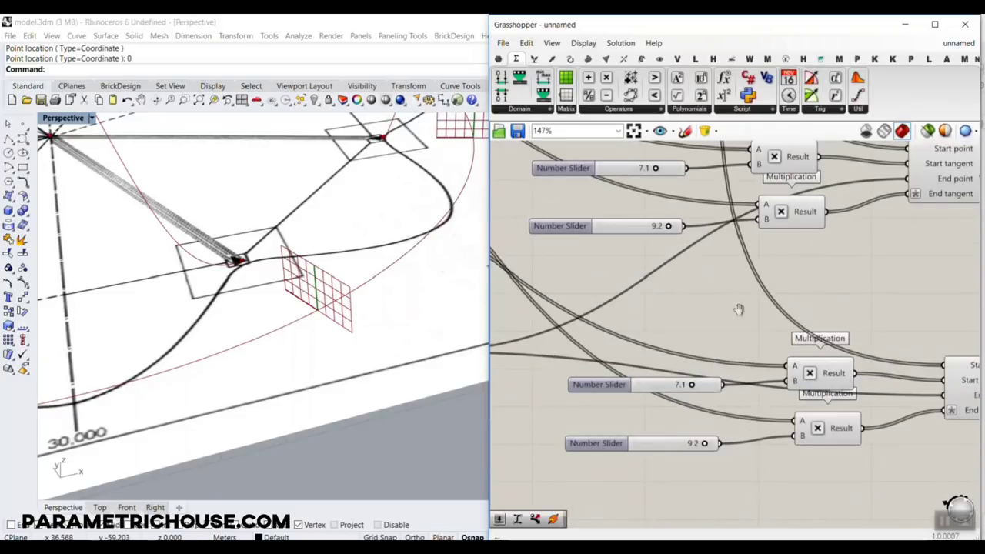
Connect the X-Axis of the lower Deconstruct Plane to input A of the copied End tangent Multiplication.
scroll(741, 309, down, 4)
right_drag(741, 309, 875, 337)
scroll(596, 236, up, 5)
right_drag(659, 224, 742, 246)
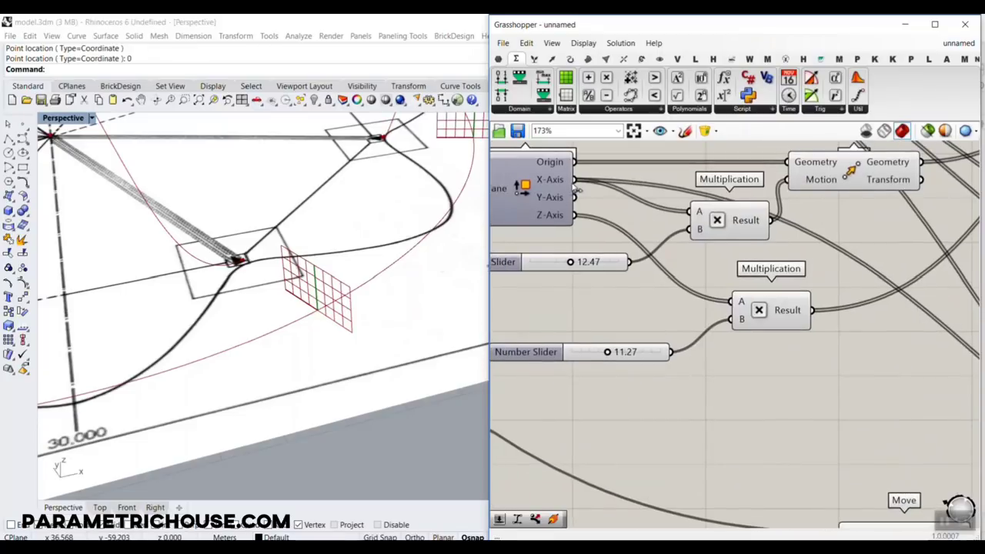
scroll(573, 182, down, 6)
drag(574, 182, 711, 303)
scroll(762, 269, up, 5)
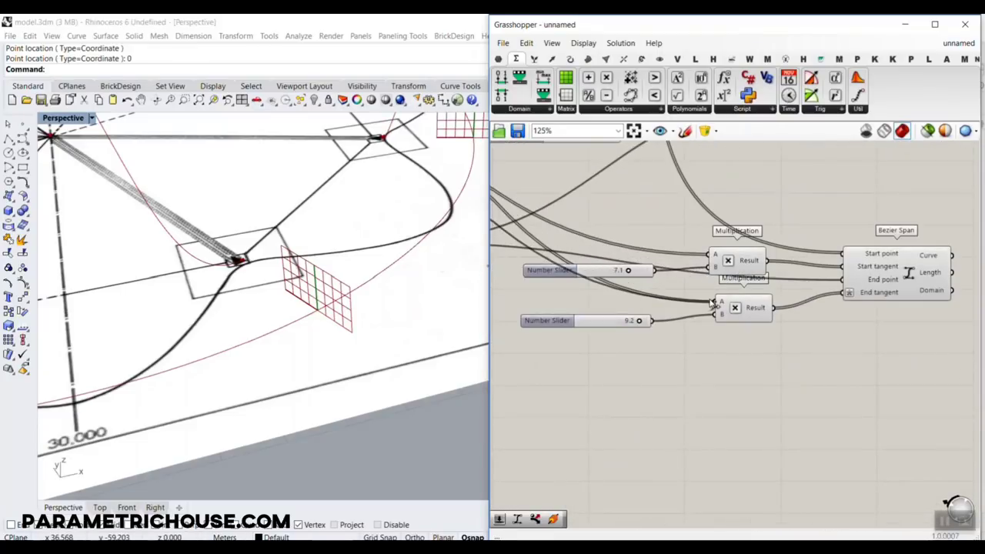
scroll(792, 286, up, 2)
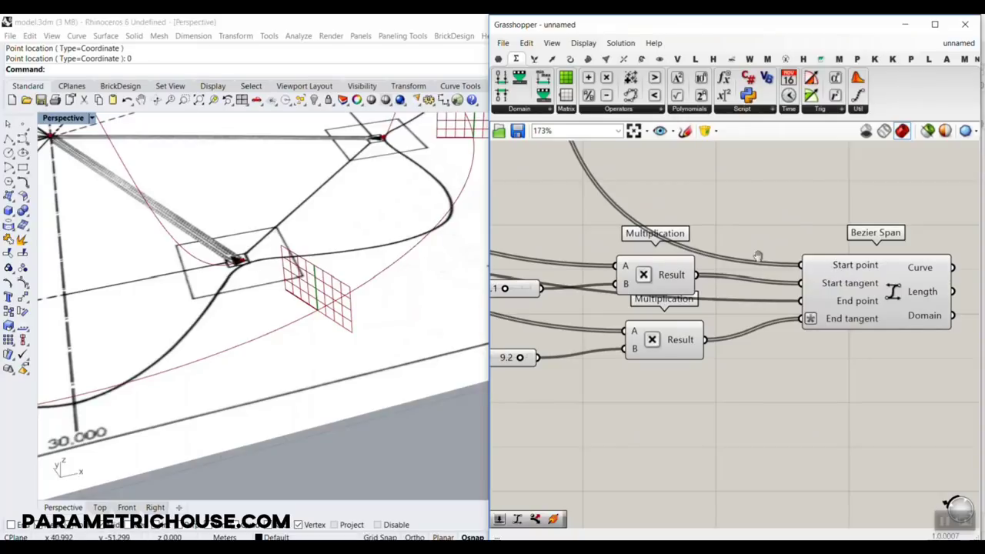
scroll(758, 256, down, 3)
scroll(585, 235, up, 2)
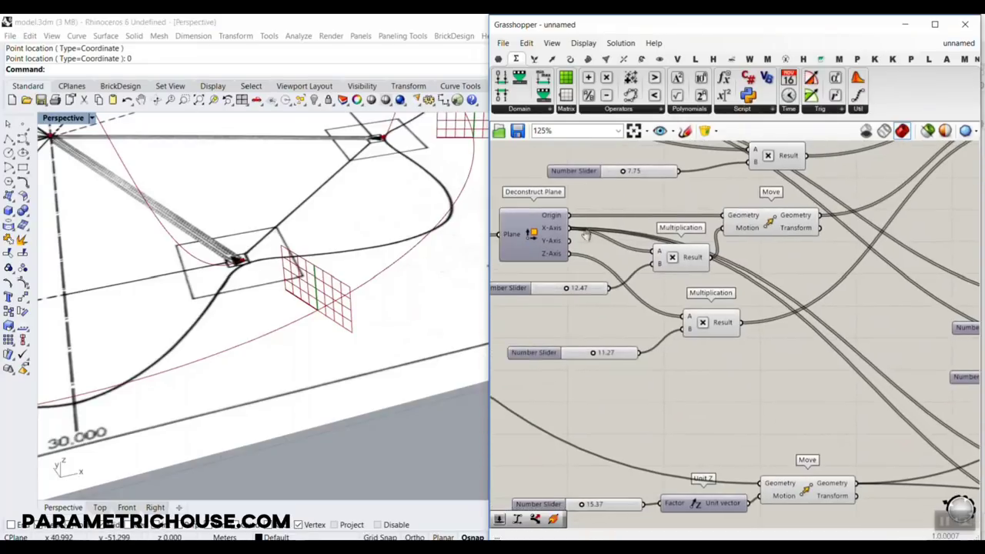
Connect the Origin of the lower Deconstruct Plane to the Start point of the copied Bezier Span.
scroll(562, 206, down, 6)
drag(571, 217, 769, 286)
scroll(777, 294, up, 5)
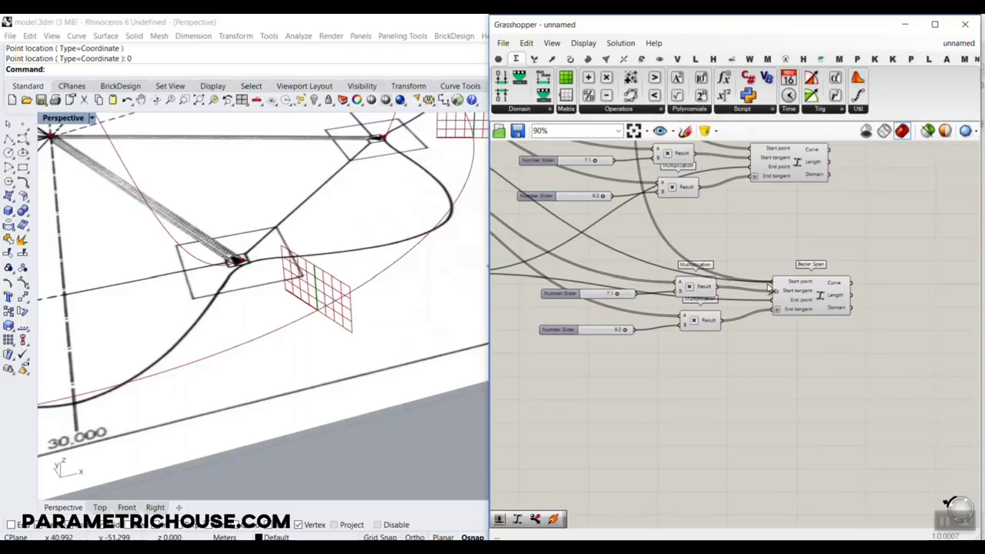
Connect the Geometry output of the lower Deconstruct Plane's Move component to the Start point of the copied Bezier Span.
scroll(301, 301, down, 3)
right_drag(583, 257, 724, 321)
right_drag(598, 245, 774, 320)
scroll(590, 234, up, 3)
right_drag(825, 208, 736, 217)
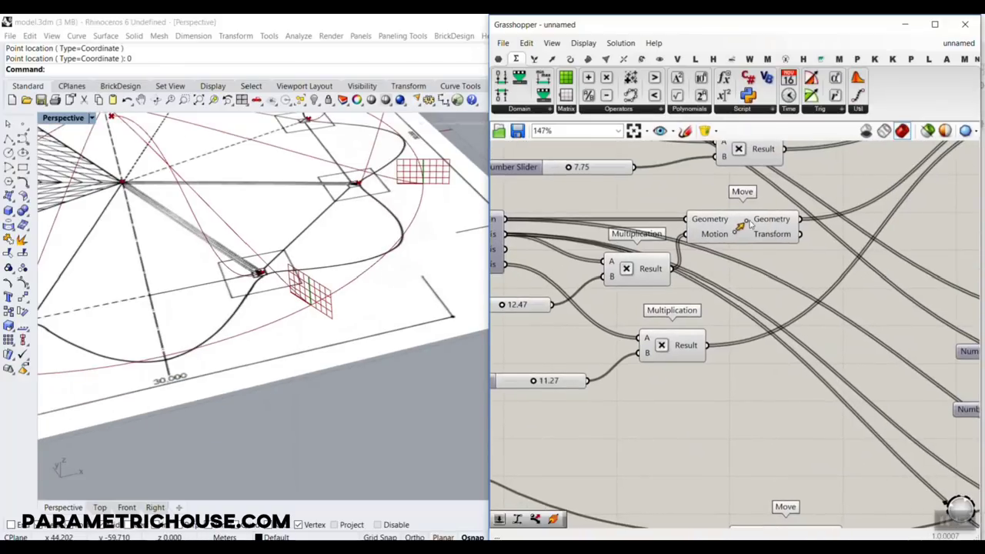
click(749, 222)
scroll(677, 187, down, 8)
drag(801, 221, 708, 224)
scroll(882, 291, up, 7)
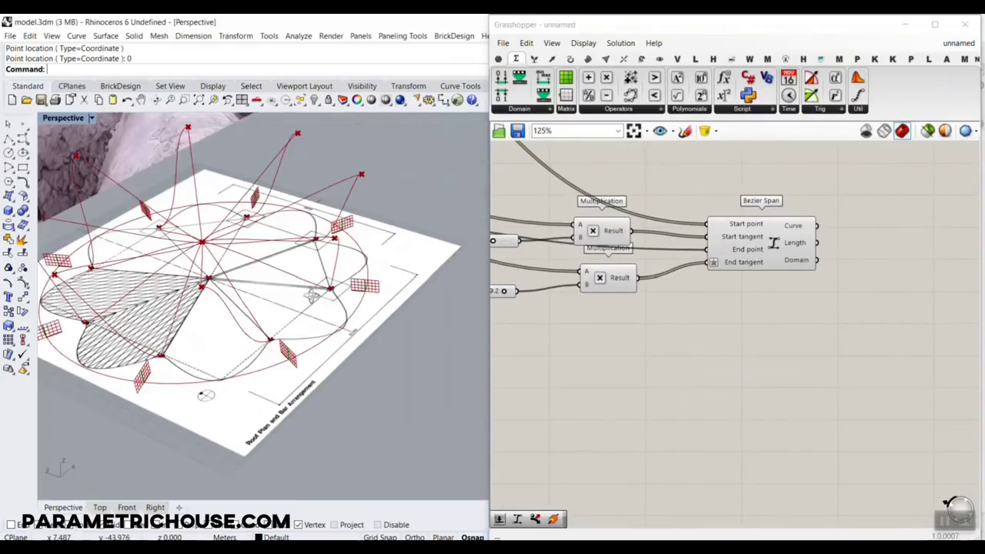
Raise the upper limit of the copied Start tangent slider and set the slider to 14.4.
right_drag(179, 281, 265, 243)
scroll(308, 258, up, 5)
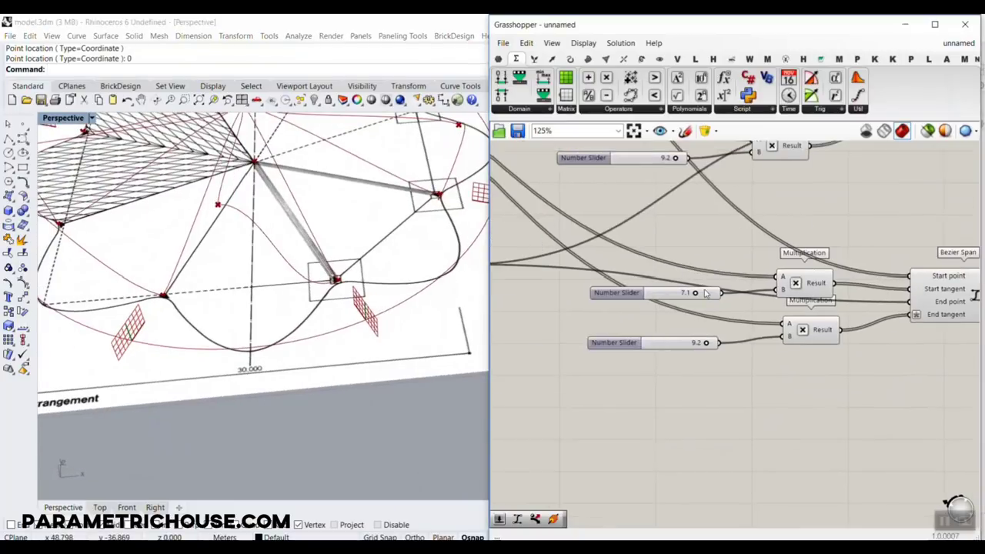
scroll(687, 291, up, 4)
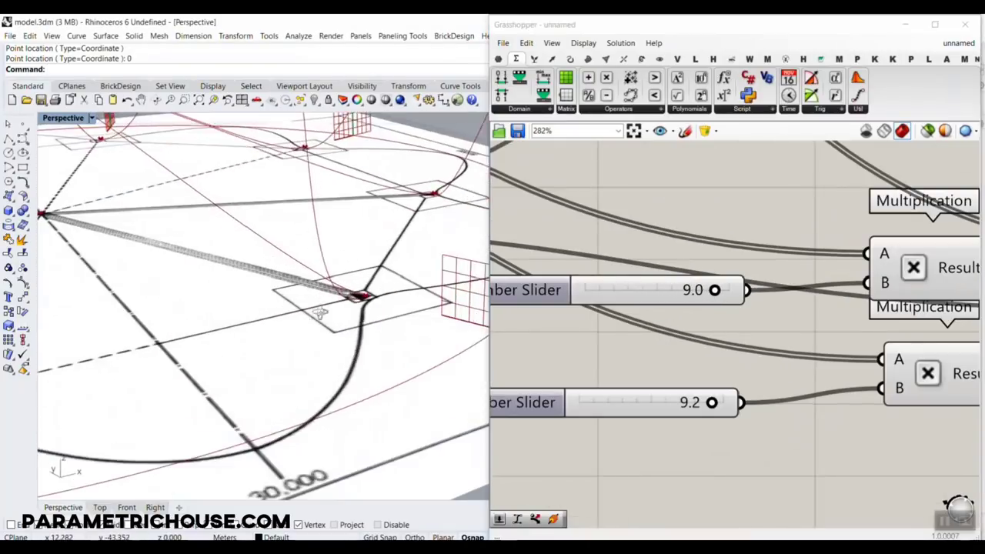
drag(712, 290, 677, 290)
double_click(542, 291)
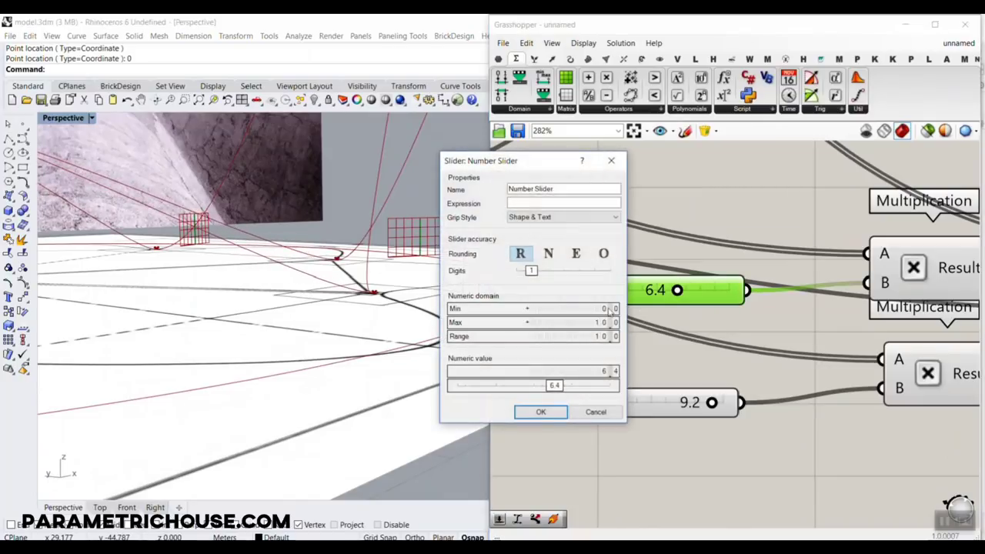
click(554, 411)
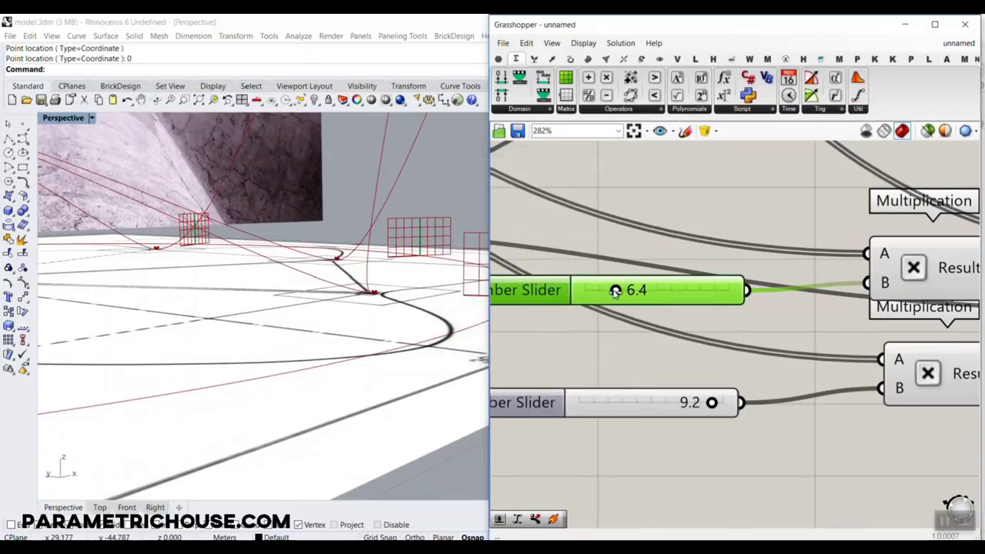
drag(615, 291, 654, 291)
Set the copied End tangent slider to 10.0.
scroll(254, 278, down, 3)
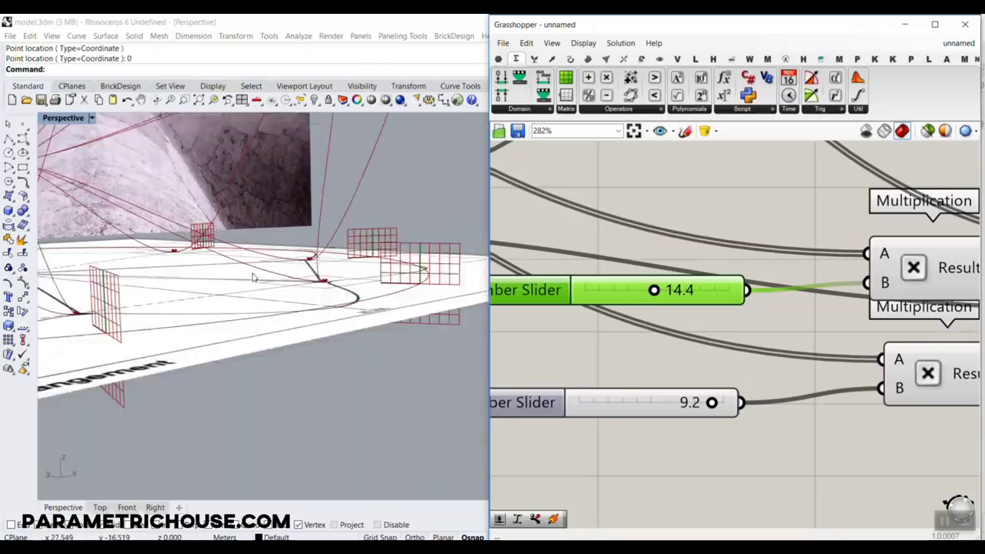
scroll(254, 278, down, 5)
right_drag(254, 278, 234, 277)
scroll(234, 277, up, 4)
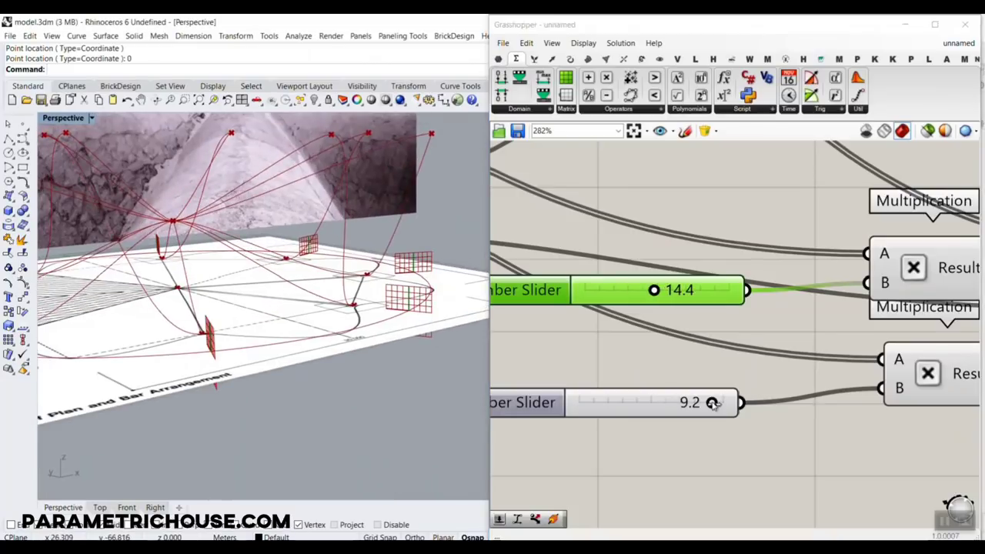
mouse_move(712, 404)
mouse_down()
mouse_move(653, 403)
mouse_move(723, 402)
mouse_up()
right_drag(347, 308, 208, 355)
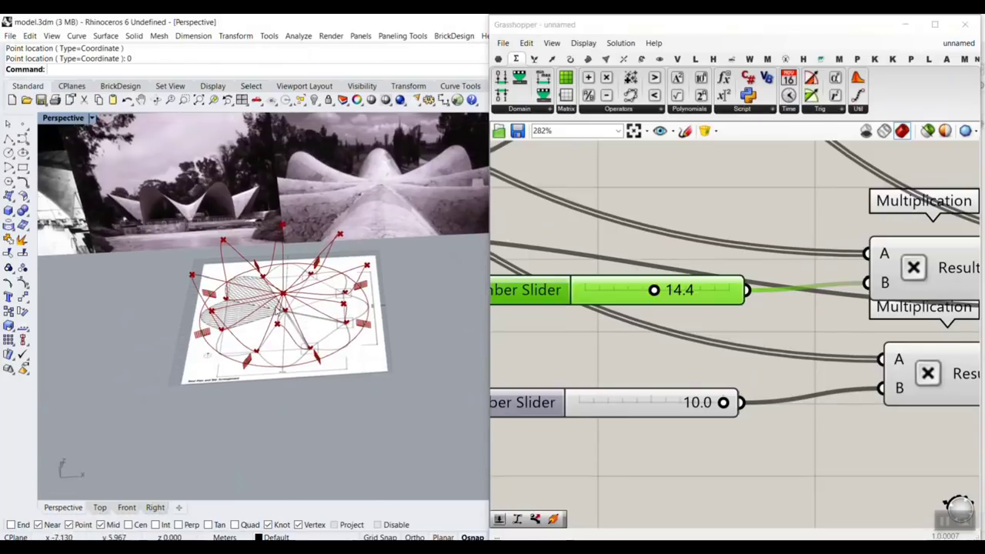
Move the first Bezier Span component directly above the other two Bezier Spans.
click(198, 101)
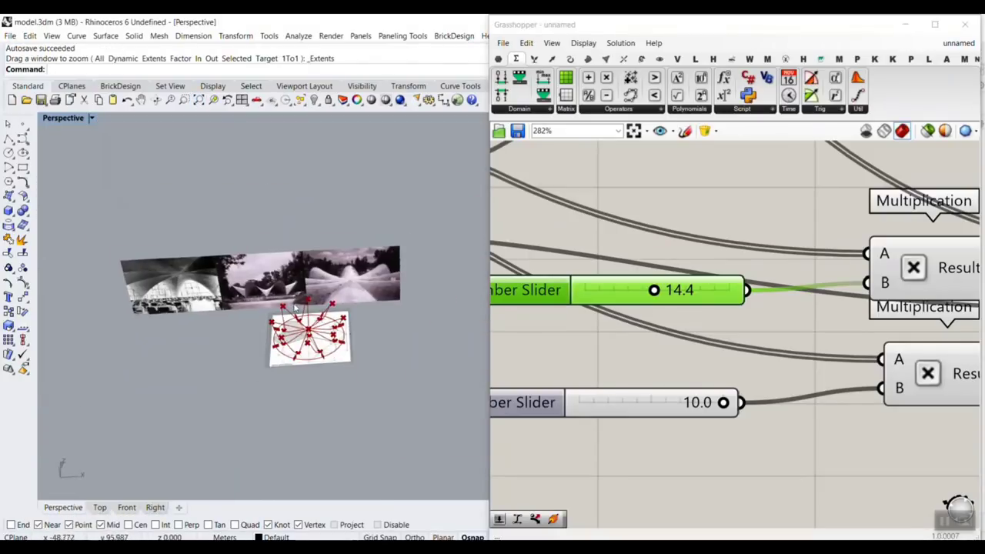
scroll(301, 393, up, 5)
scroll(300, 392, up, 2)
right_drag(300, 392, 278, 394)
scroll(685, 341, down, 5)
right_drag(784, 205, 716, 249)
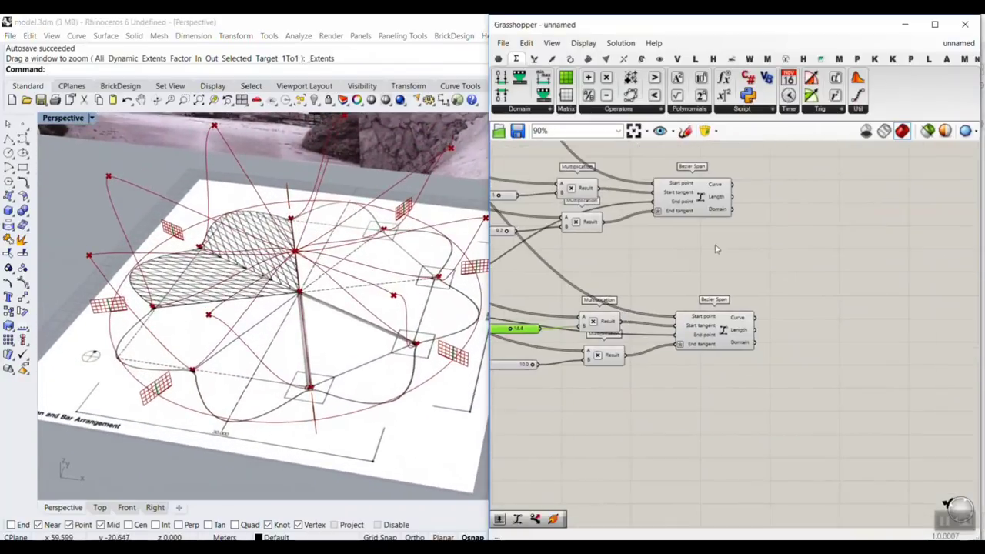
scroll(716, 249, up, 2)
click(699, 348)
click(663, 156)
right_drag(671, 174, 697, 336)
scroll(697, 337, down, 2)
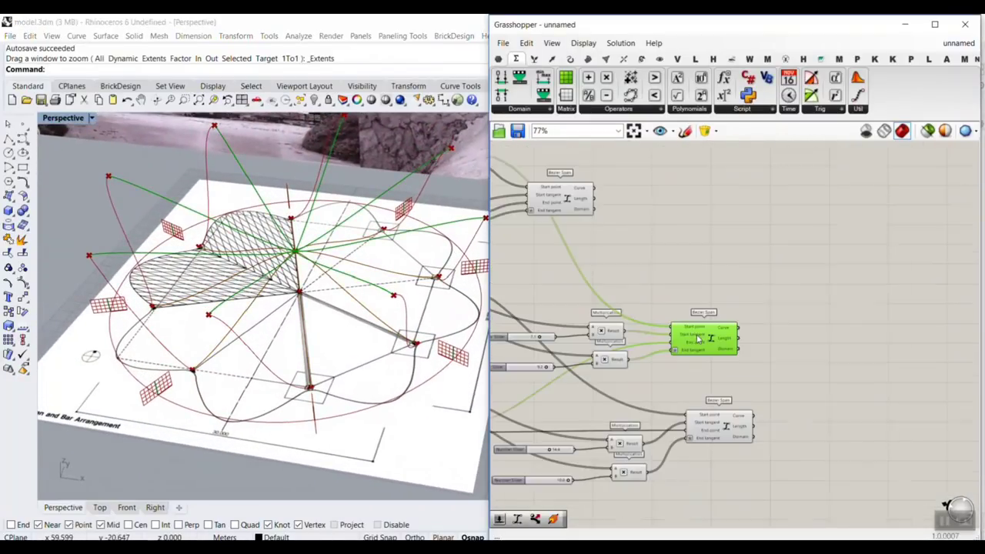
drag(556, 207, 719, 278)
Add an Edge Surface component beside the three Bezier Spans.
right_drag(234, 362, 284, 278)
scroll(264, 340, up, 4)
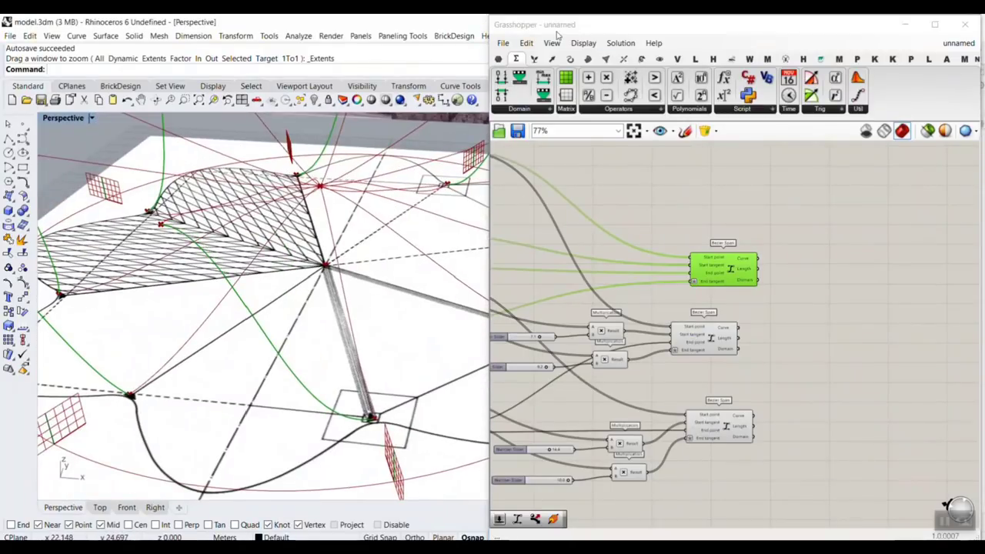
click(589, 59)
click(672, 110)
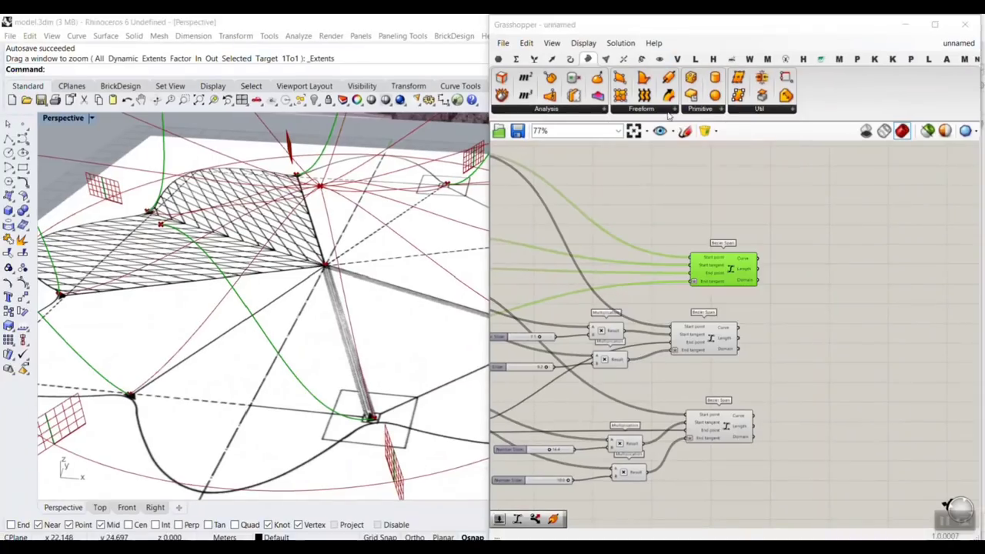
click(678, 109)
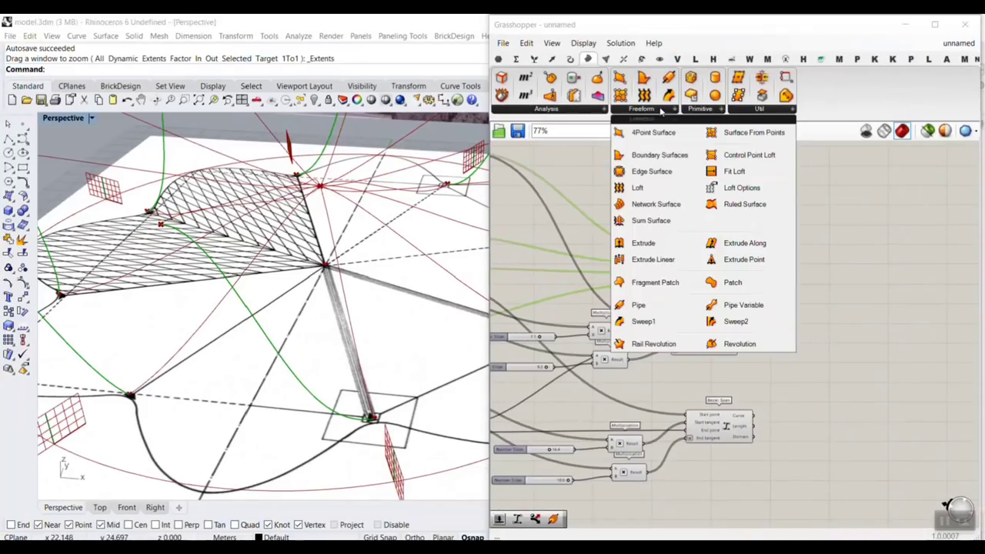
click(654, 172)
click(714, 264)
scroll(653, 296, up, 5)
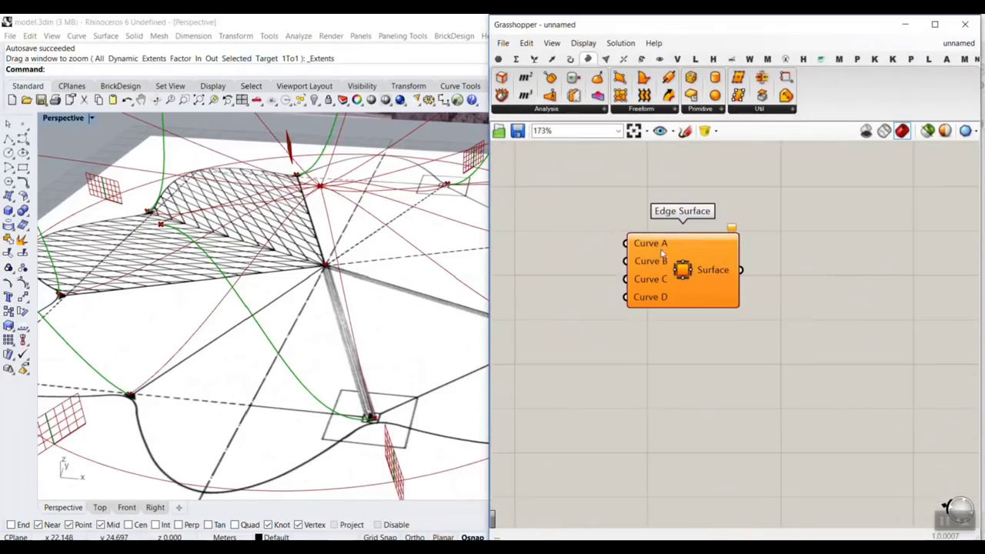
Connect the Curve outputs of the three Bezier Spans to Curve A, Curve B and Curve C of the Edge Surface.
scroll(650, 297, down, 3)
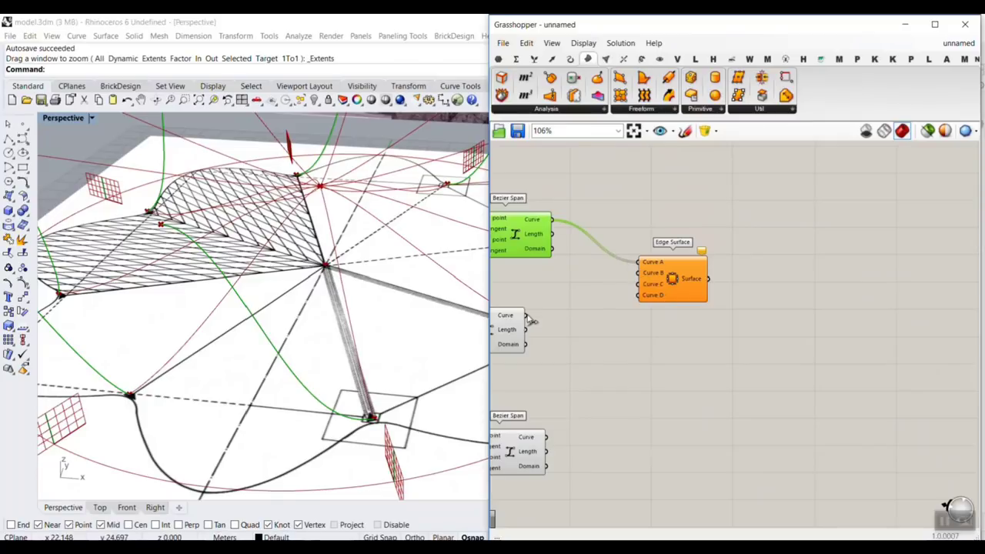
mouse_move(531, 320)
mouse_down()
mouse_move(608, 296)
mouse_move(537, 329)
mouse_up()
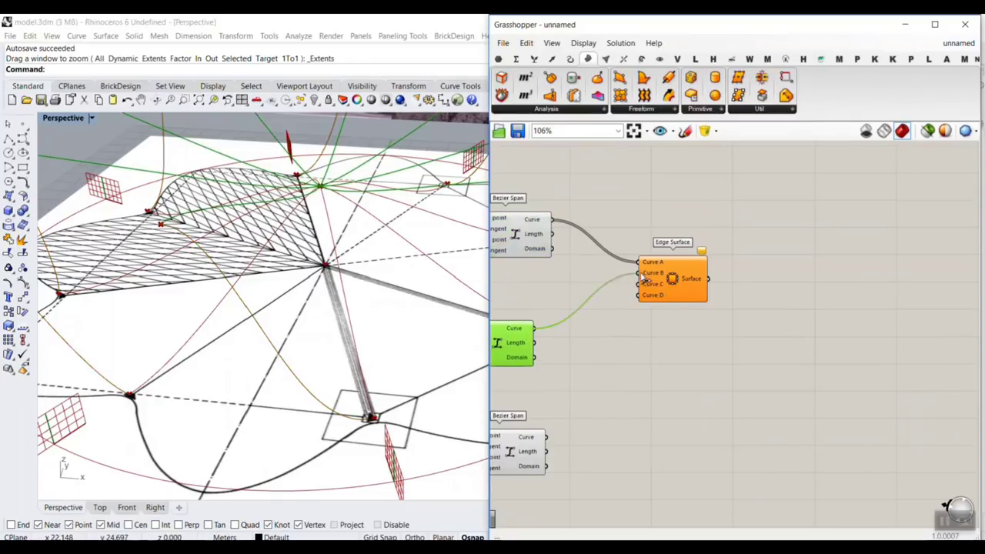
drag(642, 275, 641, 274)
right_drag(593, 330, 582, 304)
drag(630, 251, 657, 310)
right_drag(184, 316, 220, 314)
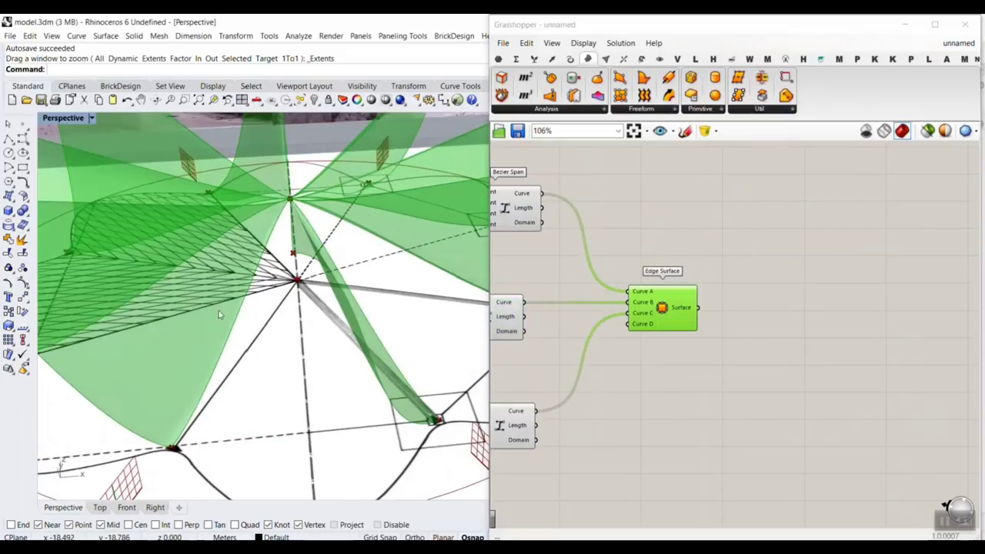
Bake the Edge Surface output into Rhino to inspect the half-petal surfaces, and undo the bake.
right_click(678, 308)
click(696, 329)
click(699, 446)
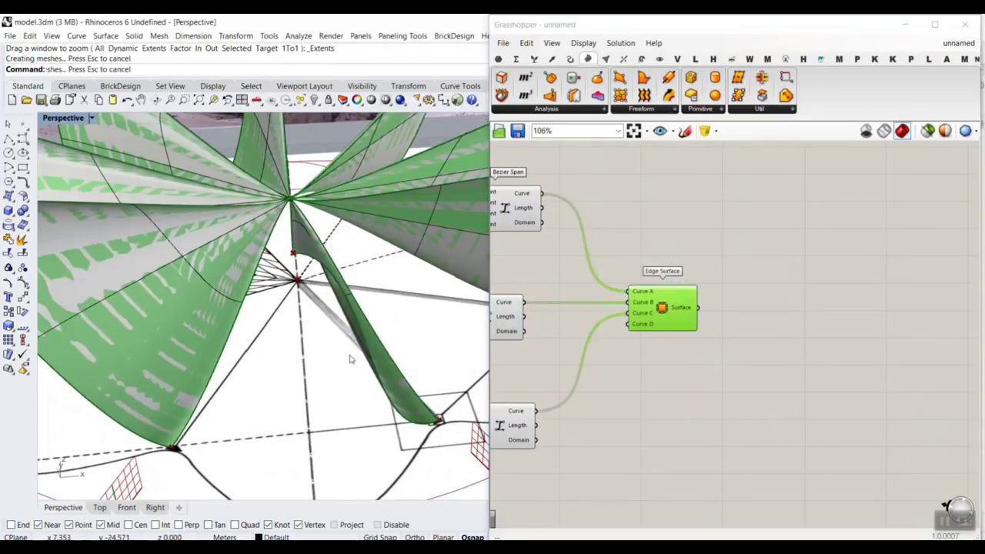
right_drag(351, 356, 360, 299)
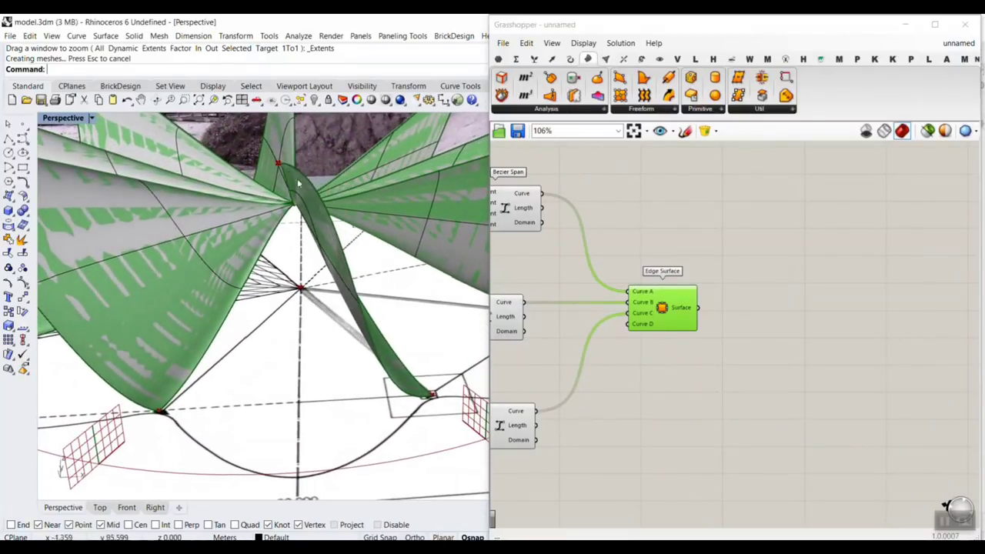
scroll(413, 381, up, 10)
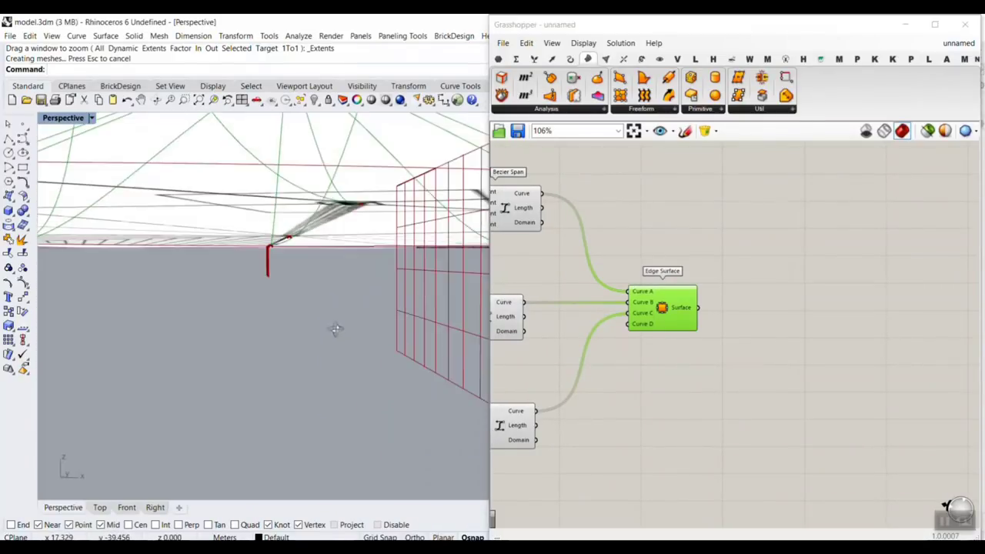
scroll(336, 345, down, 10)
right_drag(336, 345, 338, 407)
key(ctrl+z)
Add a Mirror component and connect the Edge Surface output to its Geometry input.
right_drag(838, 220, 769, 242)
scroll(716, 315, up, 2)
double_click(714, 315)
text(mir)
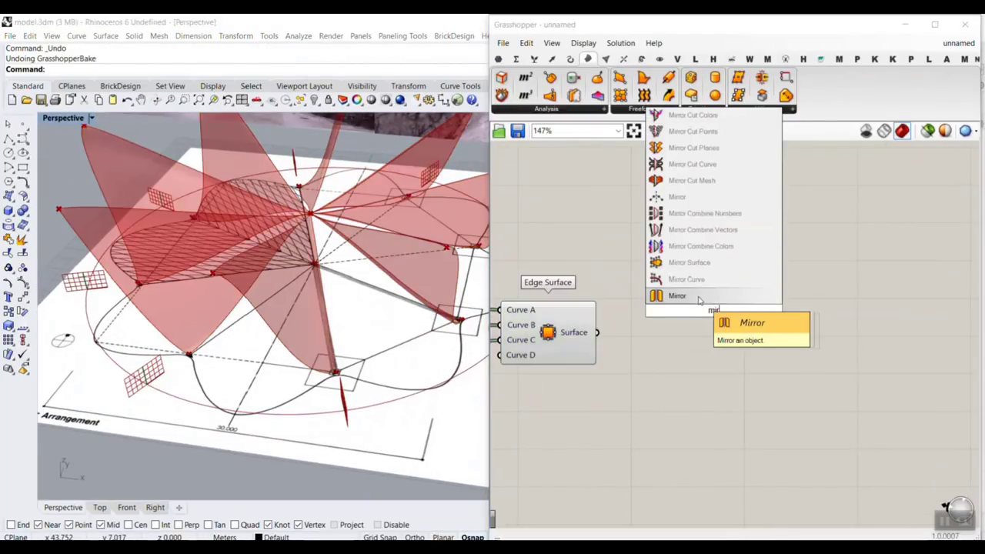
click(699, 300)
drag(641, 311, 656, 304)
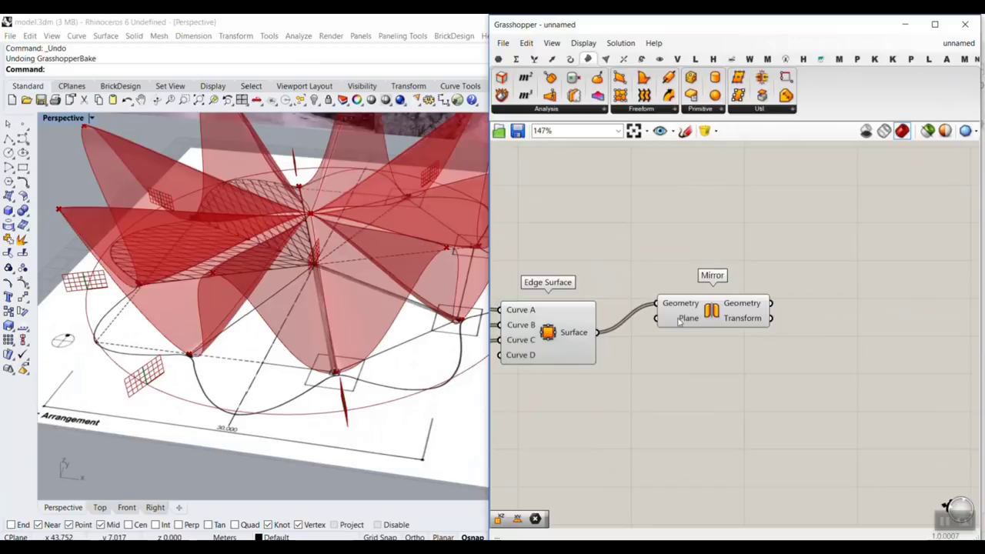
drag(710, 322, 698, 374)
mouse_move(266, 339)
right_down()
mouse_move(329, 354)
mouse_move(299, 285)
mouse_move(278, 327)
right_up()
Add a Brep Join component and connect both the Edge Surface output and the mirrored Geometry to its Breps input.
click(724, 279)
right_drag(724, 279, 668, 308)
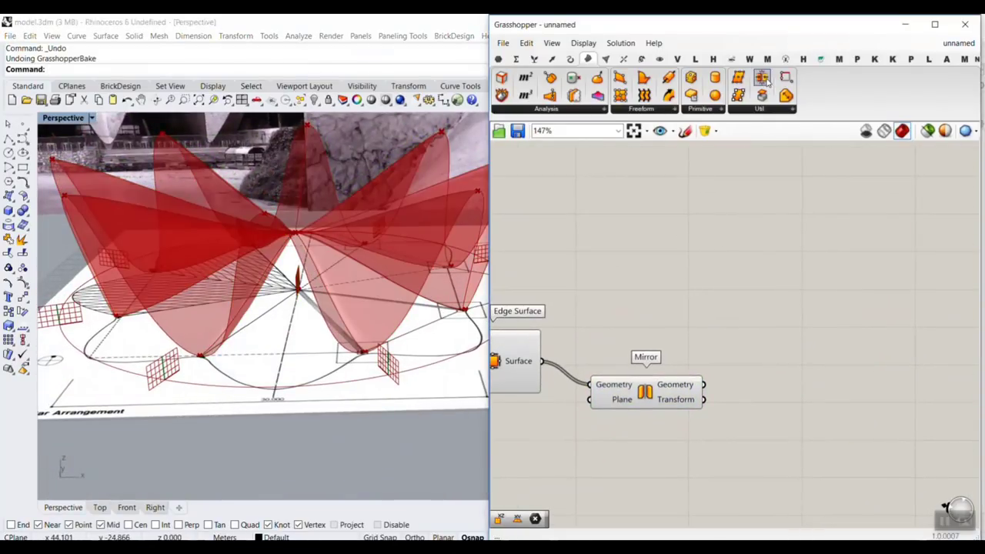
drag(771, 390, 800, 359)
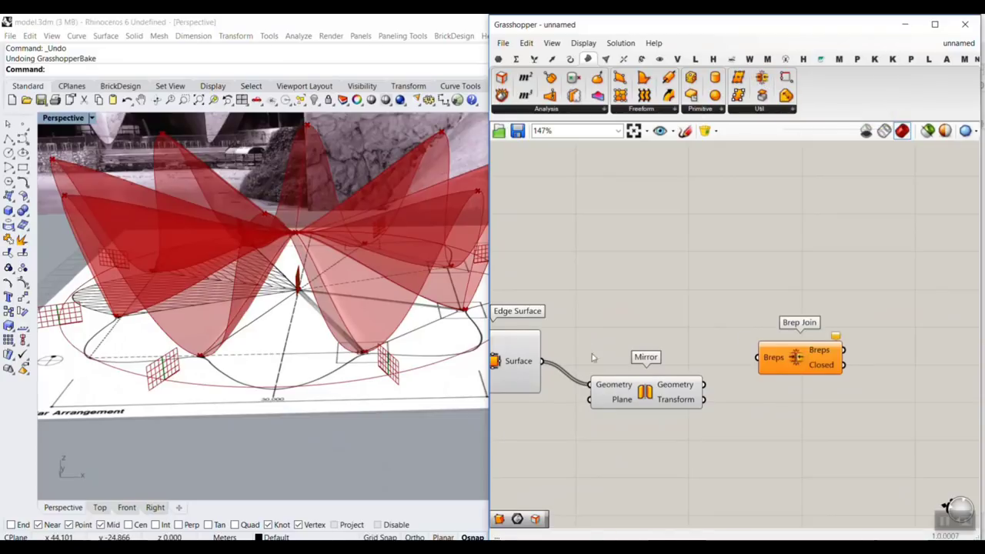
right_drag(549, 369, 586, 362)
drag(757, 356, 792, 351)
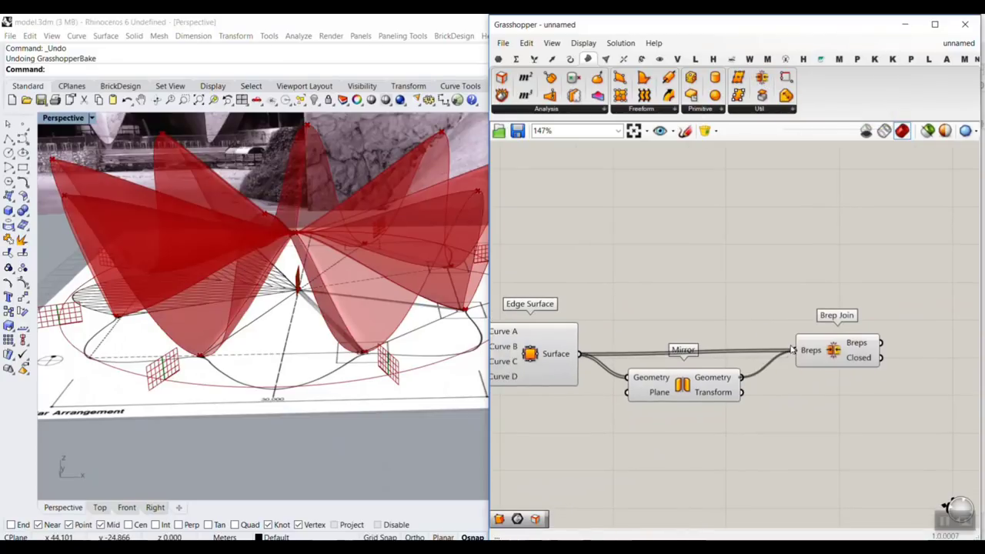
mouse_move(801, 351)
click(832, 353)
Hide the preview of the Edge Surface and Mirror components.
scroll(832, 352, down, 3)
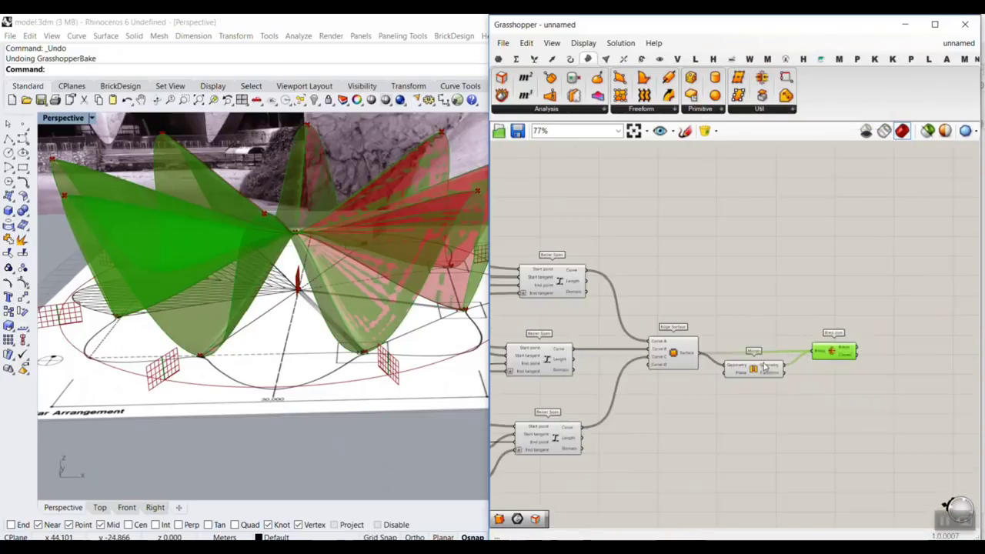
drag(772, 415, 679, 322)
right_click(701, 270)
click(731, 291)
Add a Custom Preview component and connect the joined Breps output to its Geometry input.
scroll(738, 337, up, 4)
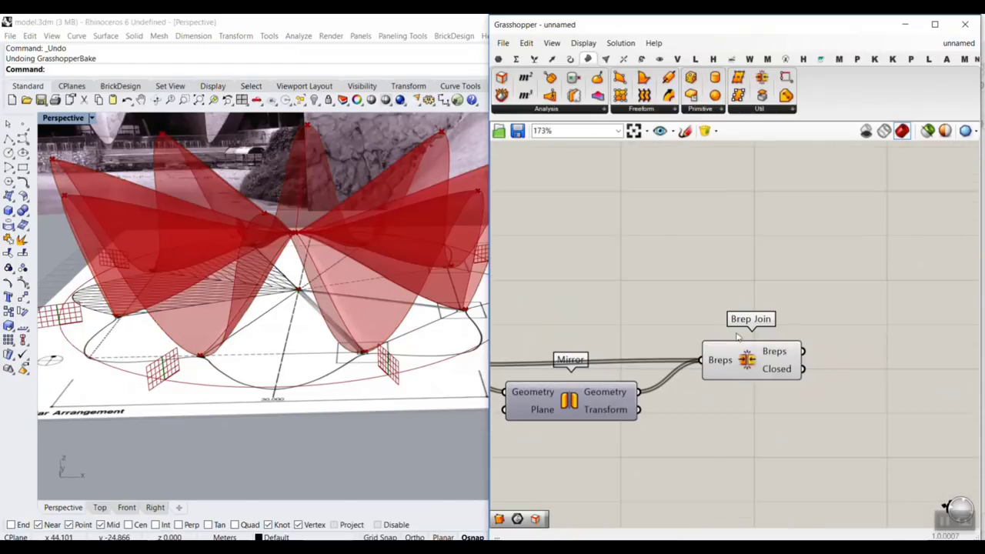
right_drag(774, 351, 696, 341)
click(660, 58)
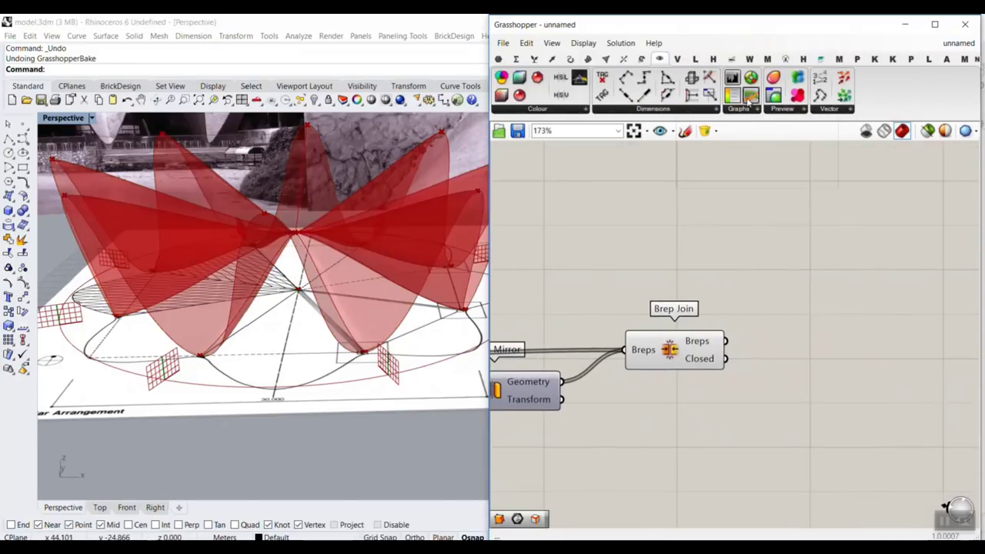
drag(773, 92, 816, 364)
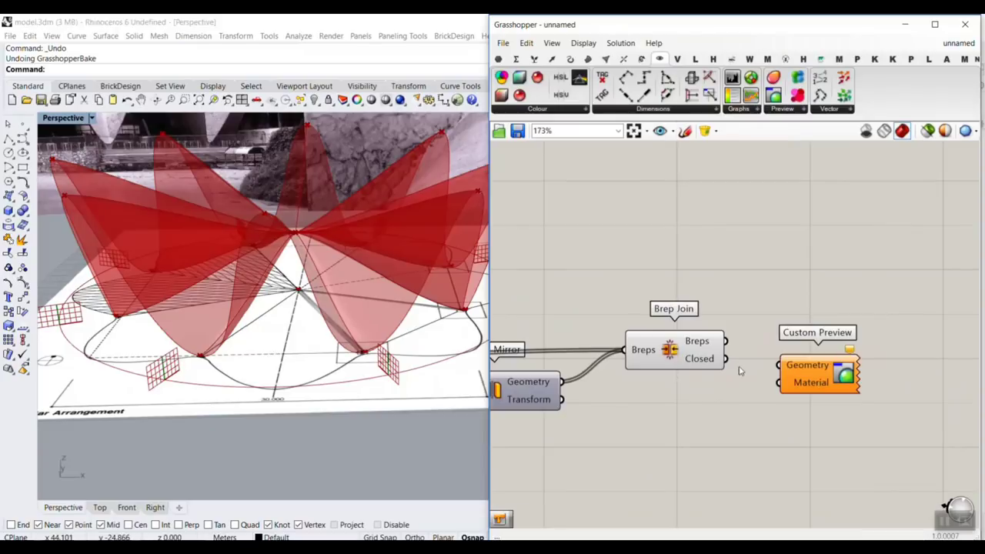
drag(731, 350, 780, 365)
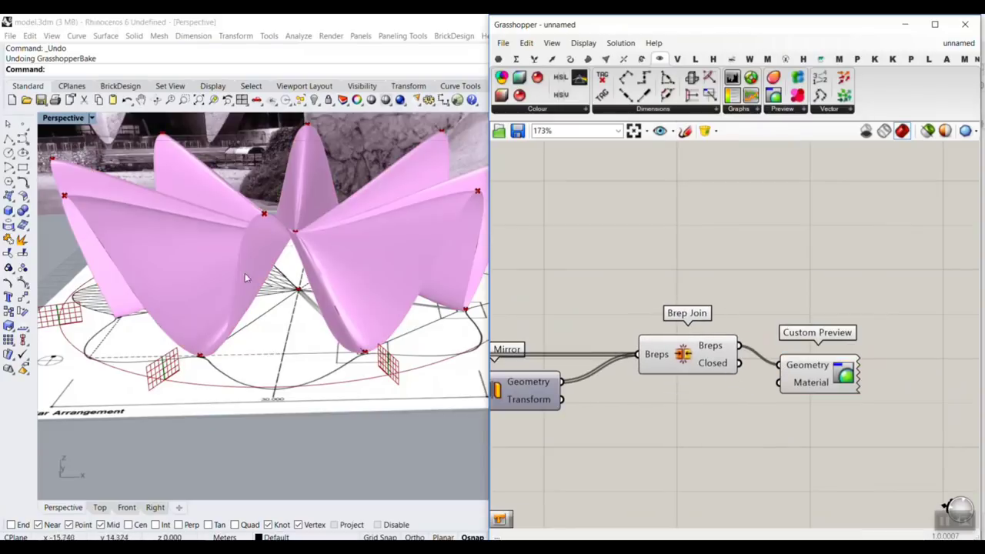
scroll(245, 277, down, 3)
right_drag(245, 278, 209, 302)
Set the Number Slider feeding the Perp Frames Count to 8 and view the shell from another angle.
right_drag(662, 257, 792, 281)
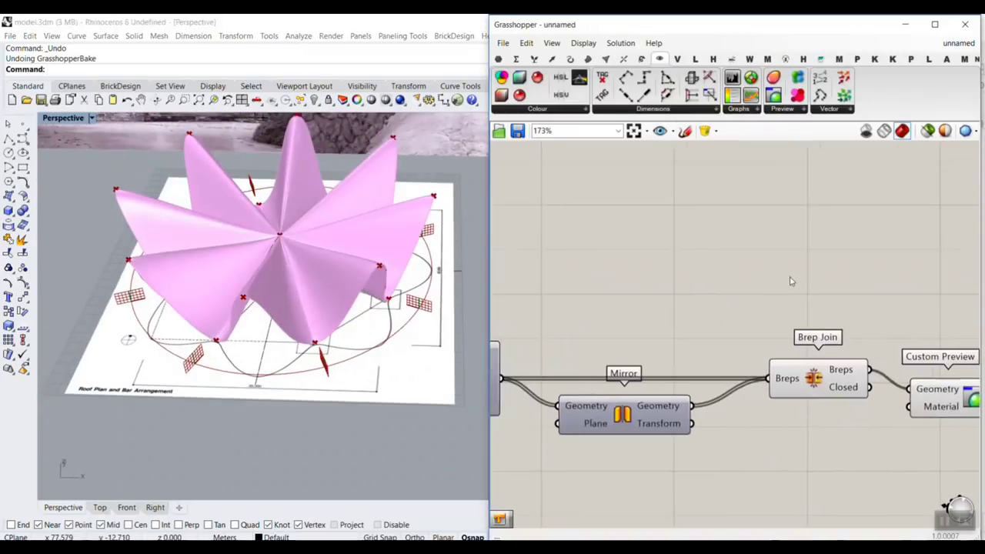
scroll(790, 281, down, 6)
right_drag(616, 254, 826, 272)
right_drag(651, 267, 828, 268)
right_drag(586, 258, 736, 257)
scroll(515, 262, up, 5)
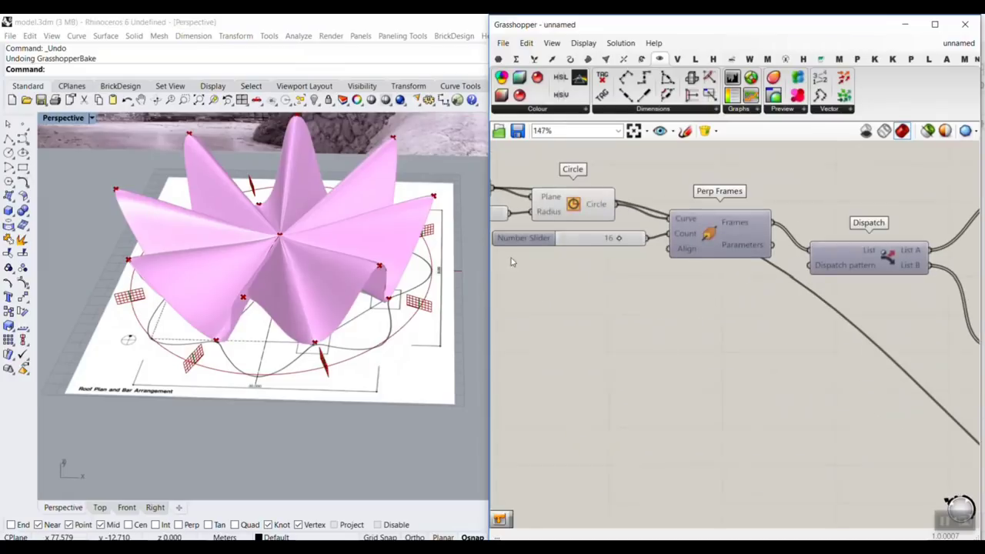
scroll(510, 262, up, 3)
drag(637, 238, 554, 238)
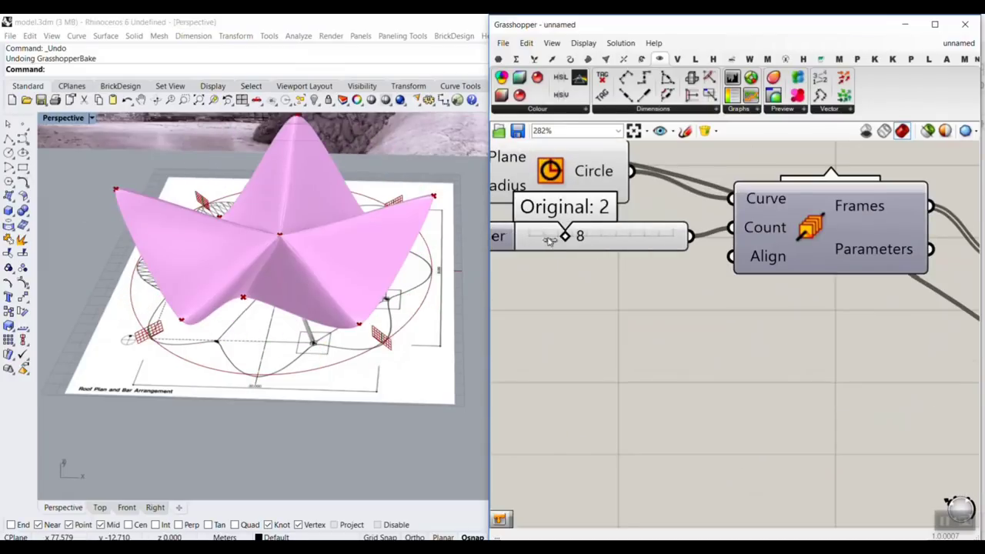
right_drag(362, 312, 258, 304)
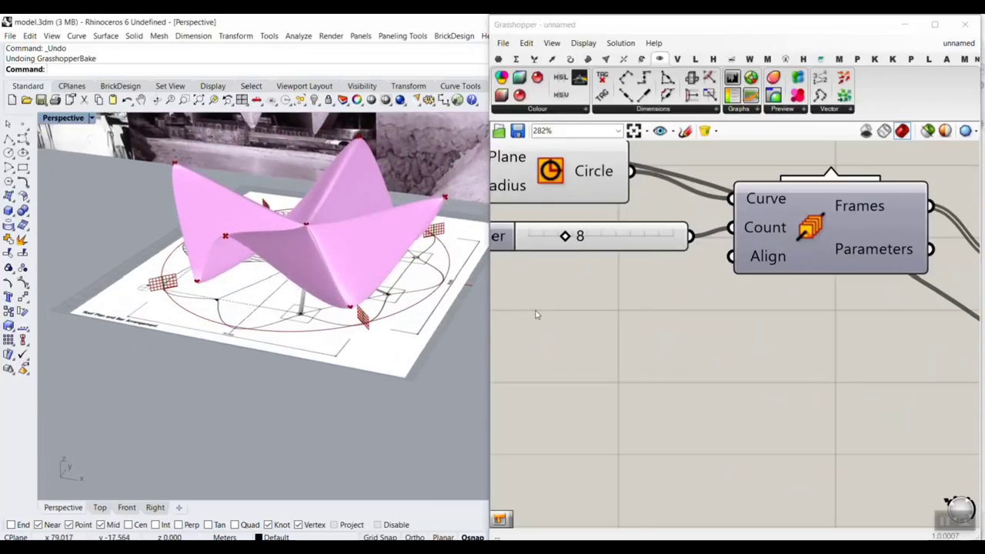
Set the Perp Frames Count slider back to 16.
drag(570, 240, 625, 247)
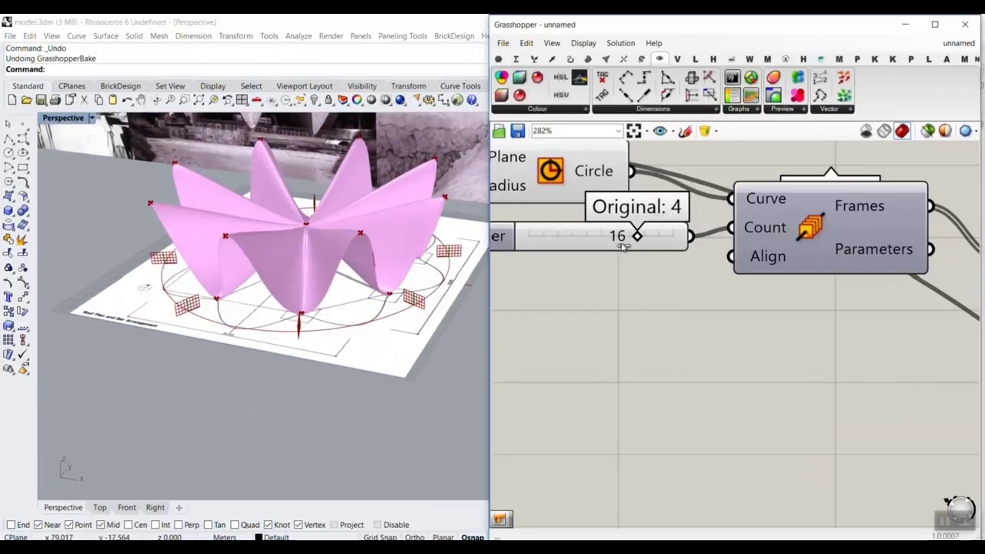
scroll(338, 269, down, 5)
right_drag(338, 269, 401, 293)
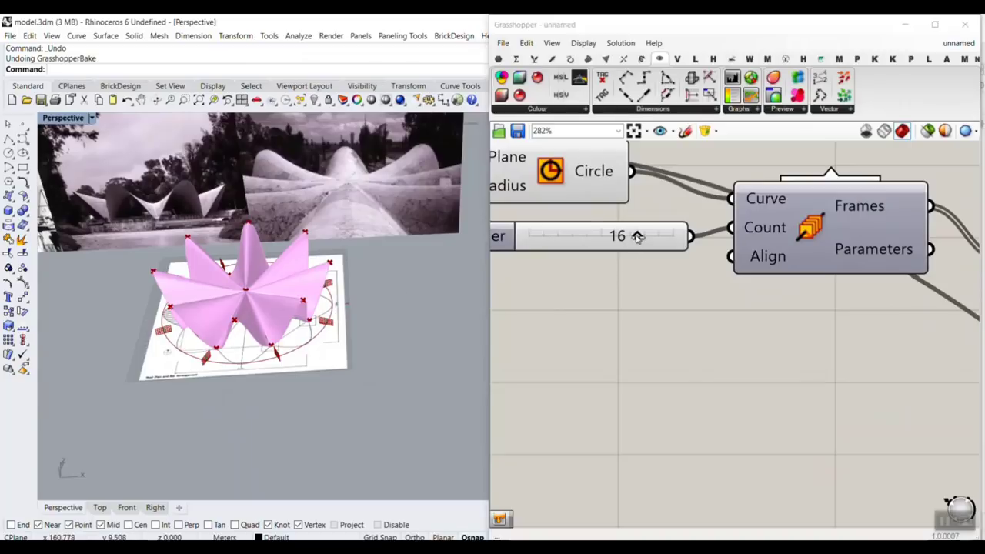
mouse_move(637, 238)
mouse_down()
mouse_move(675, 234)
mouse_move(633, 239)
mouse_up()
right_drag(264, 361, 193, 400)
Show the shell in Top view over the roof plan and set the lower Deconstruct Plane's X-Axis multiplier slider to 12.02.
click(101, 507)
scroll(246, 362, up, 5)
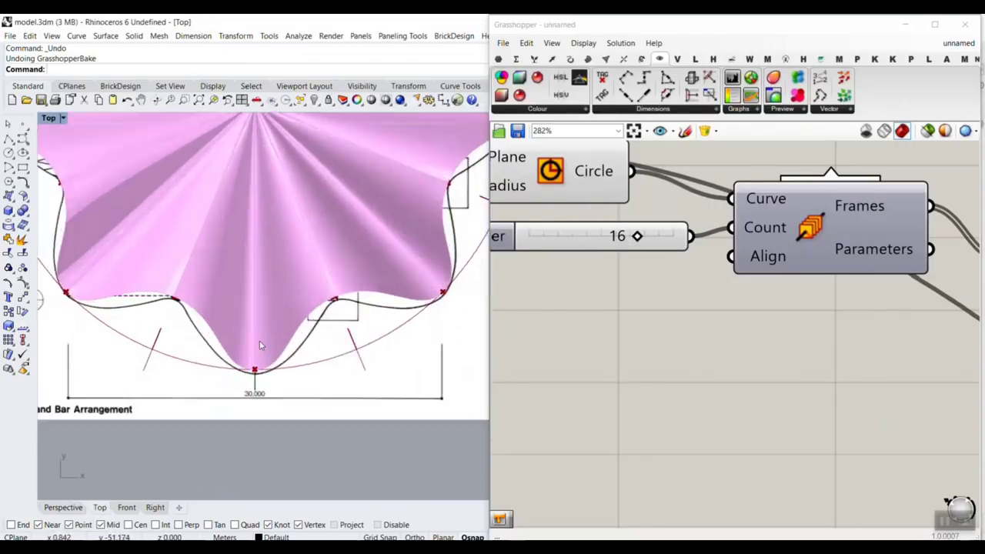
scroll(700, 286, down, 3)
scroll(701, 286, down, 6)
scroll(927, 323, up, 4)
right_drag(927, 323, 808, 293)
scroll(808, 293, up, 3)
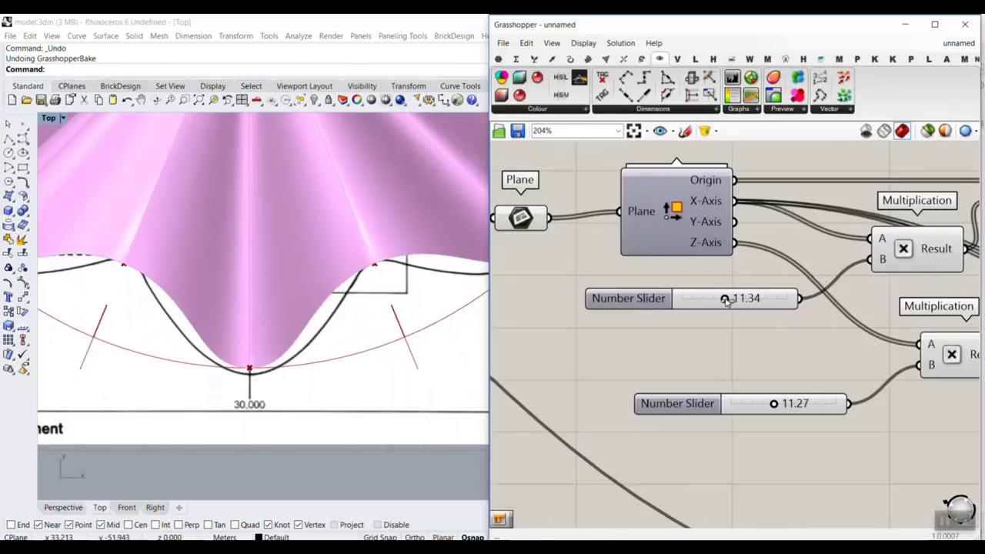
Set the Circle's Radius slider to 58.6 to match the petal tip in the roof plan.
scroll(652, 281, down, 5)
scroll(649, 239, up, 6)
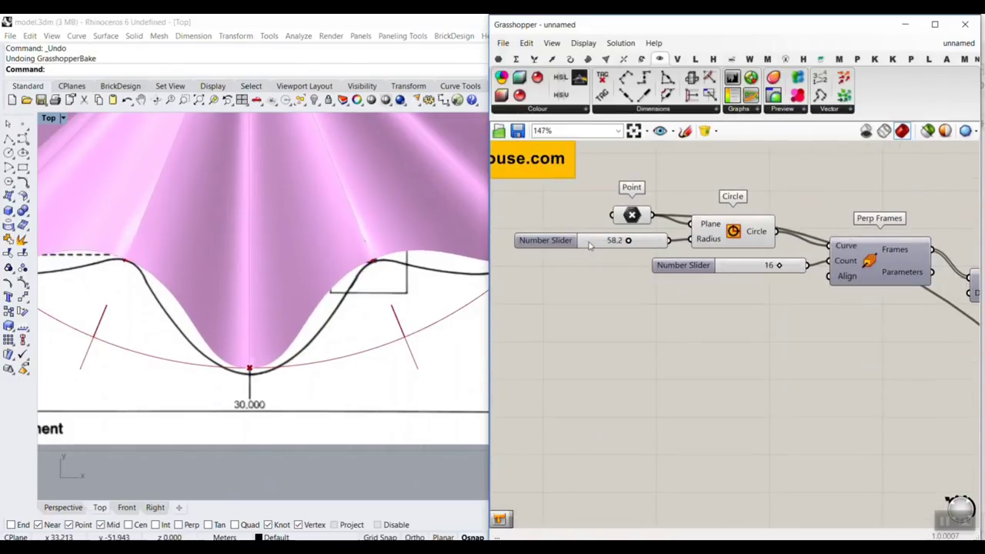
drag(648, 238, 649, 238)
scroll(716, 309, down, 5)
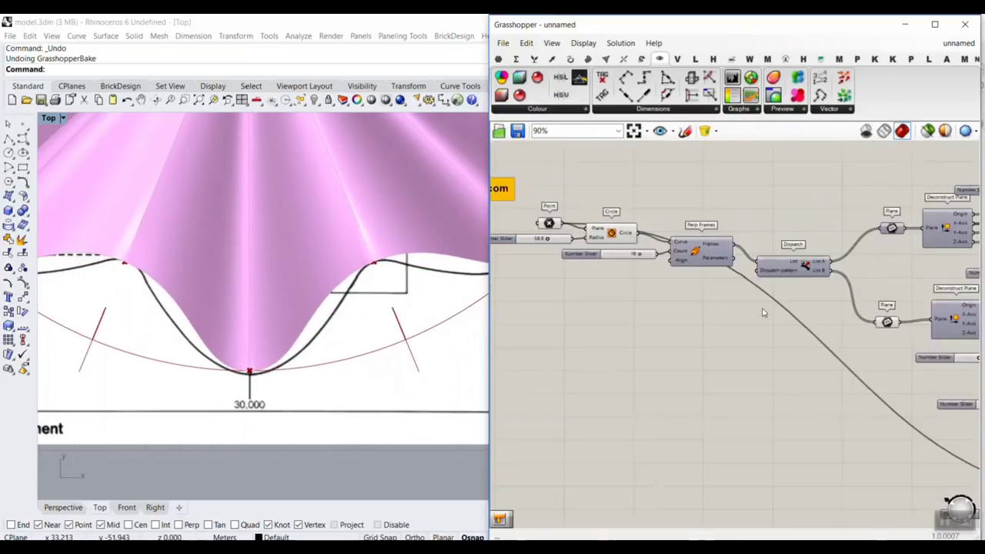
Set the lower Deconstruct Plane's X-Axis multiplier slider to 12.29 to match the valley point in the plan.
scroll(669, 304, up, 4)
scroll(710, 289, down, 1)
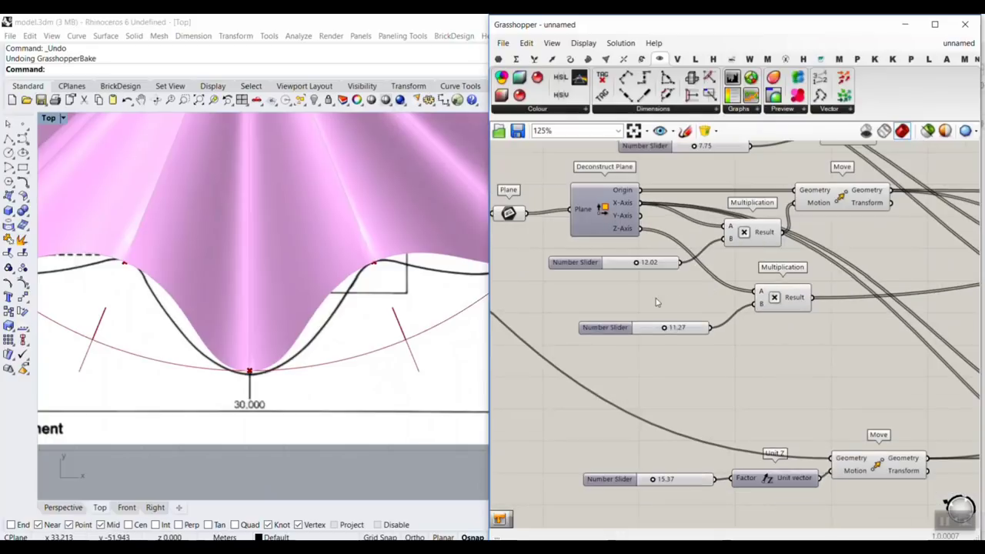
scroll(631, 288, up, 2)
scroll(233, 268, down, 3)
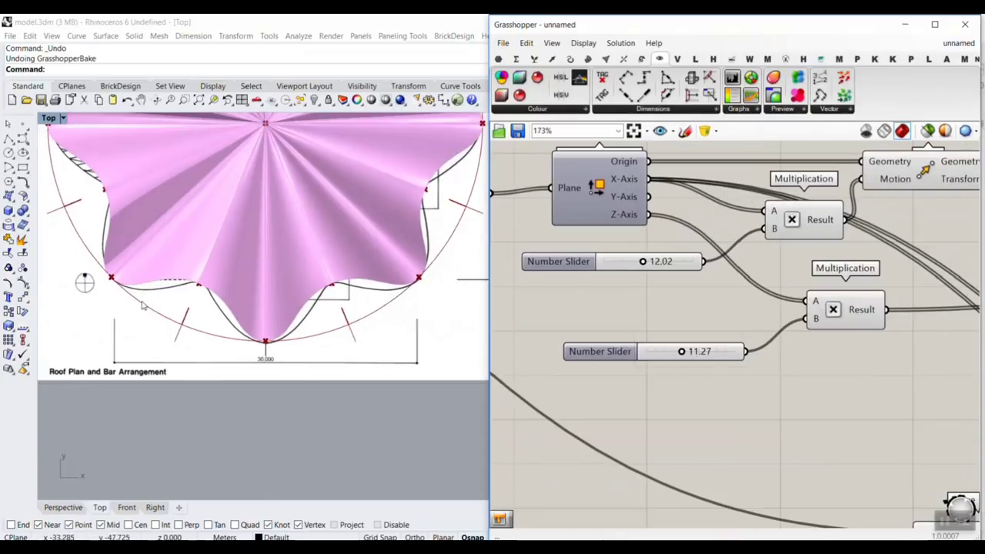
scroll(233, 268, up, 3)
scroll(232, 268, up, 2)
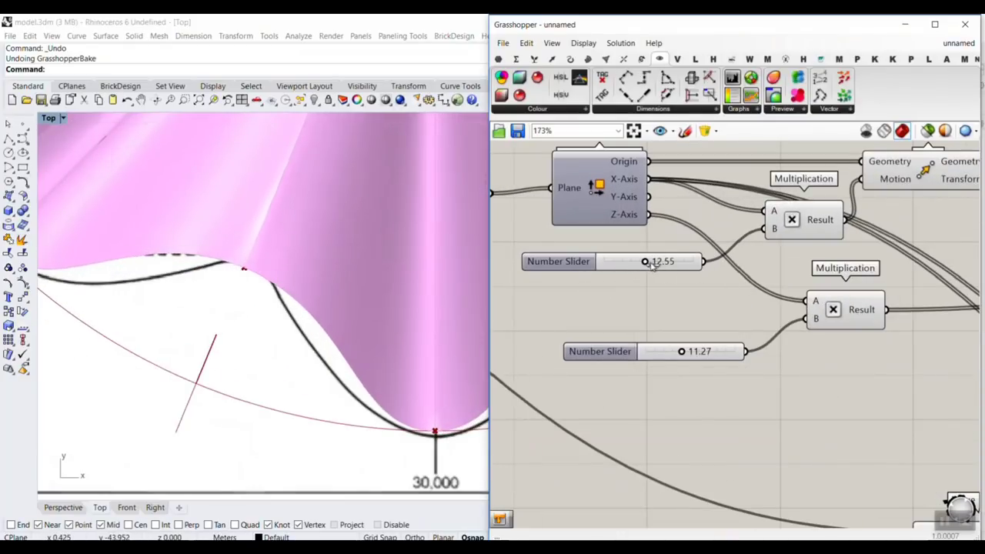
drag(645, 261, 647, 265)
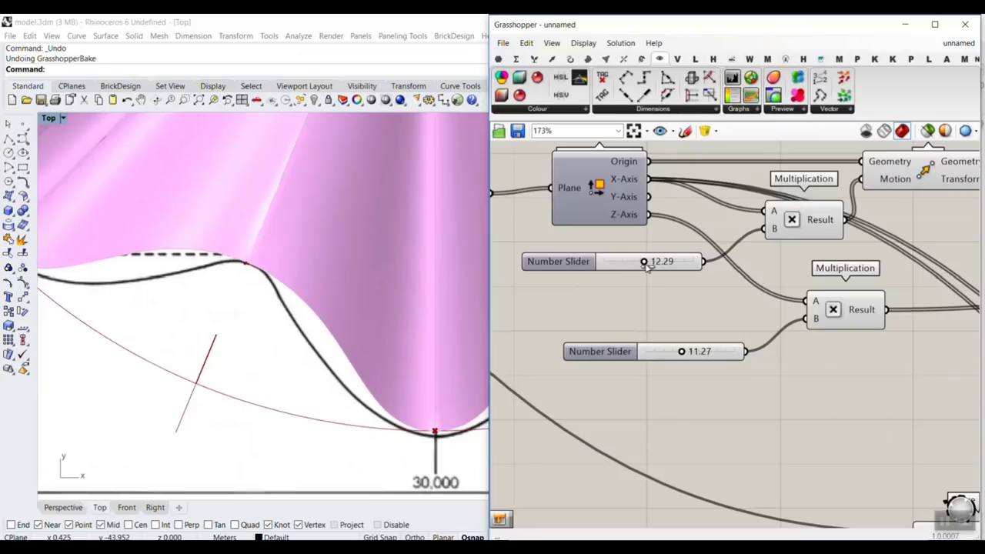
Set the upper Deconstruct Plane's first Multiplication slider to 27.51.
scroll(583, 310, down, 3)
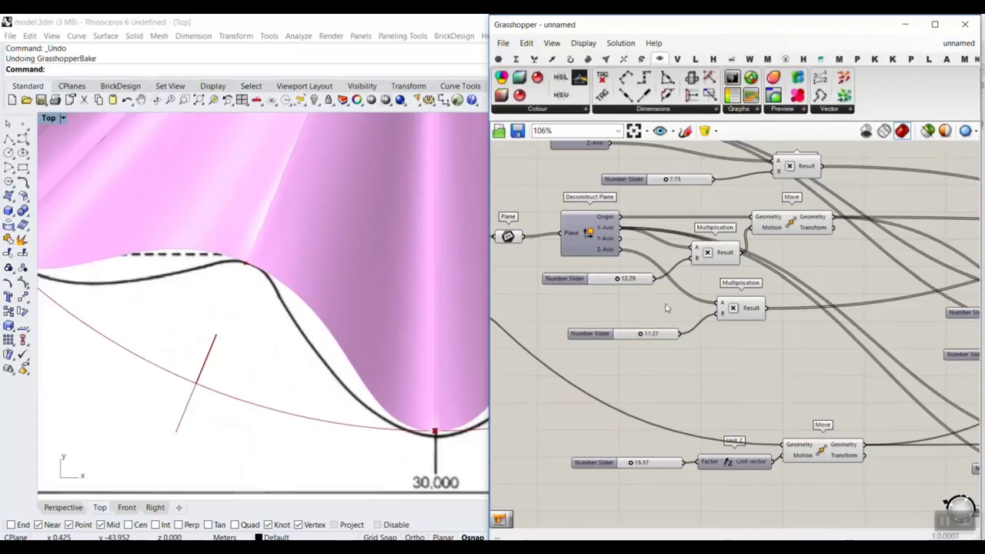
scroll(667, 307, down, 2)
scroll(666, 258, up, 4)
click(662, 249)
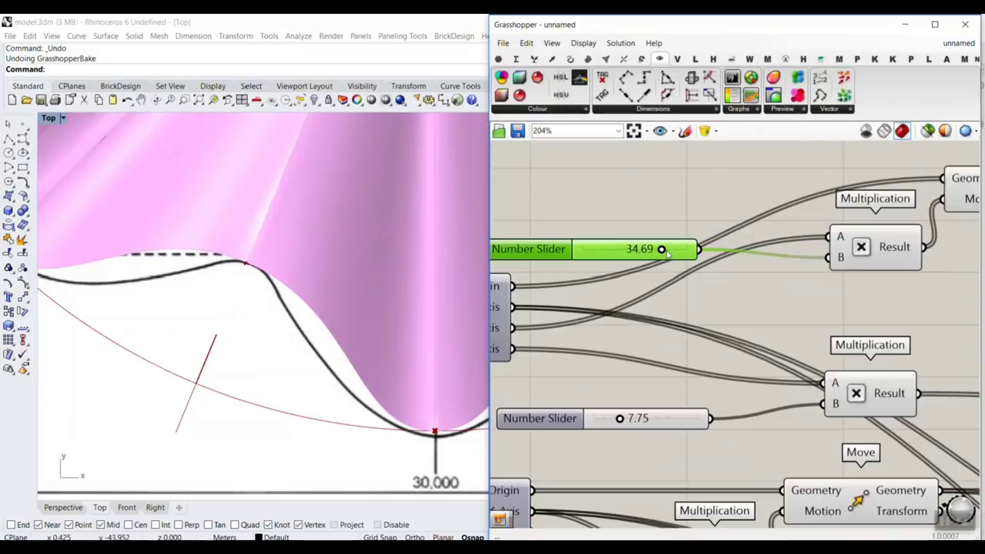
right_drag(294, 325, 209, 318)
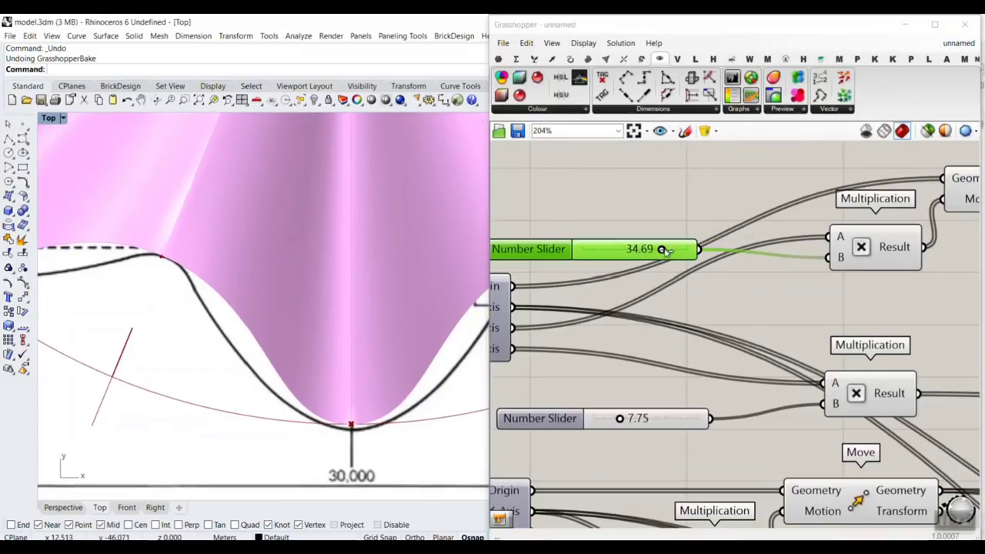
drag(666, 251, 633, 249)
scroll(379, 402, up, 4)
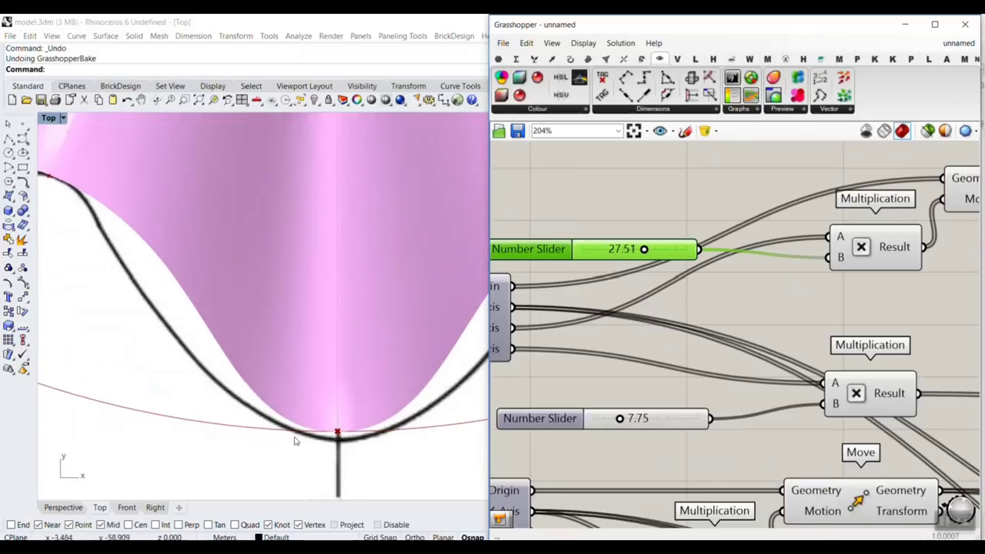
Set the upper Deconstruct Plane's Z-Axis multiplier slider to 9.87 to widen the petal tip curve.
scroll(331, 404, down, 8)
right_drag(704, 368, 700, 341)
scroll(700, 342, up, 2)
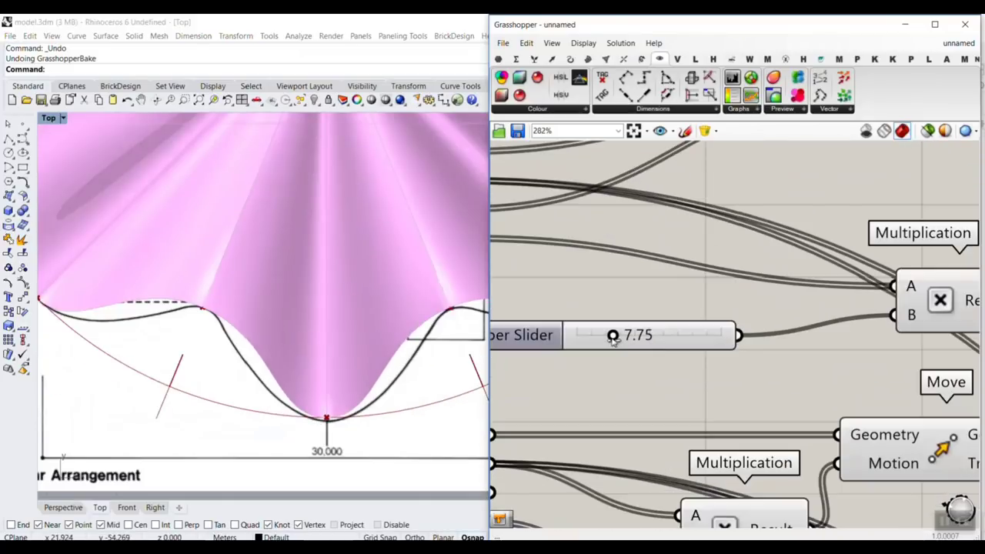
mouse_move(613, 337)
mouse_down()
mouse_move(651, 336)
mouse_move(630, 336)
mouse_up()
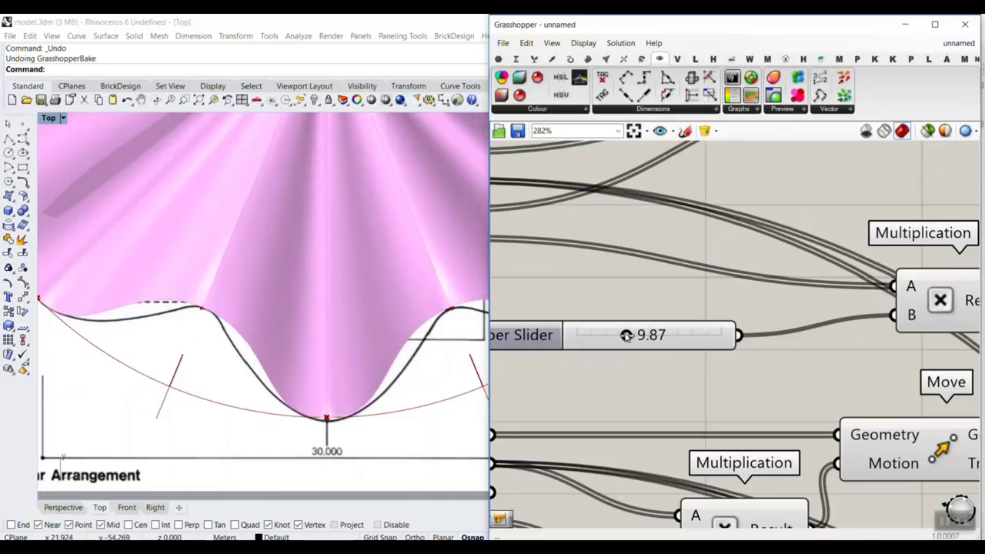
Set the lower Deconstruct Plane's X-Axis multiplier to 12.87 and its Z-Axis multiplier to 4.93 to fit the plan outline.
right_drag(660, 350, 681, 274)
scroll(668, 235, down, 6)
right_drag(619, 350, 611, 320)
scroll(612, 320, up, 5)
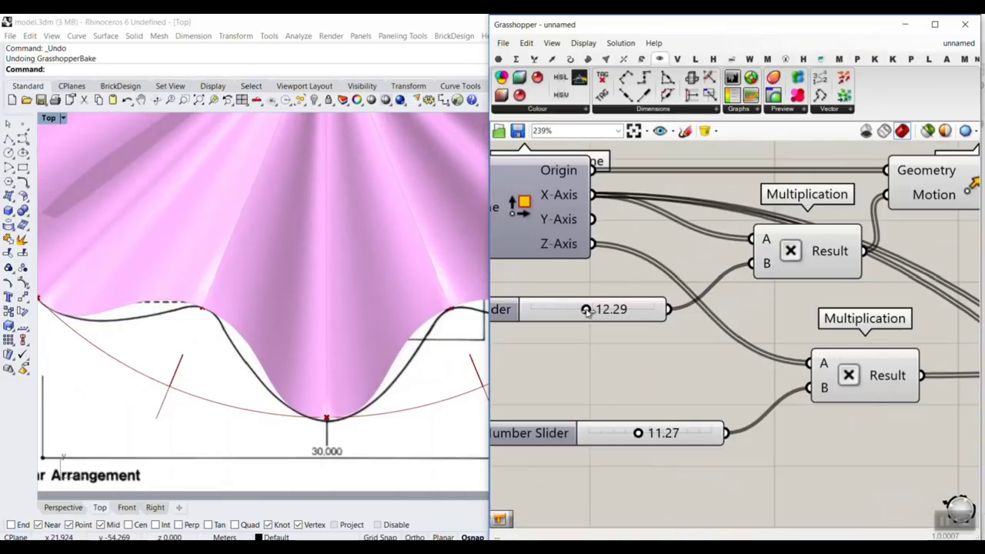
drag(586, 309, 594, 310)
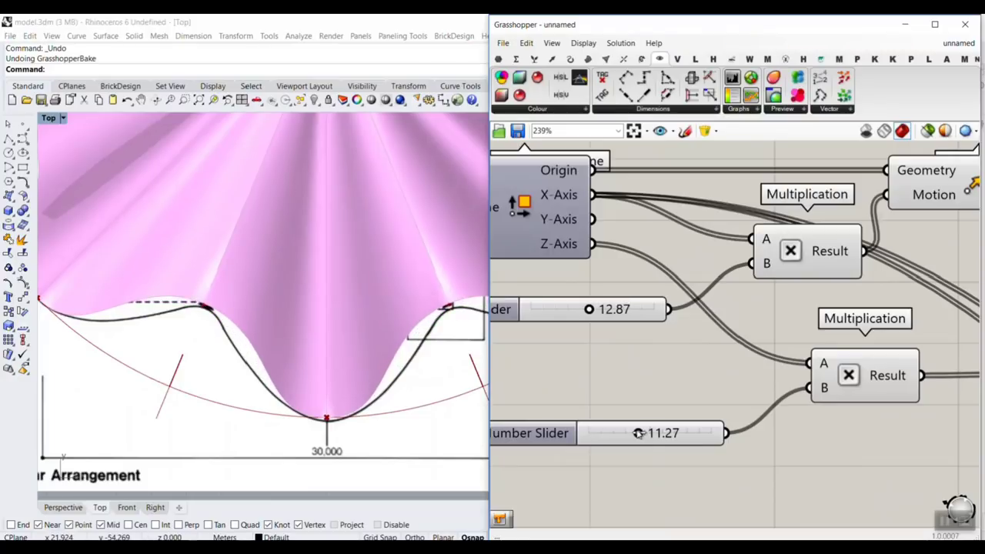
drag(638, 433, 605, 425)
scroll(300, 292, down, 5)
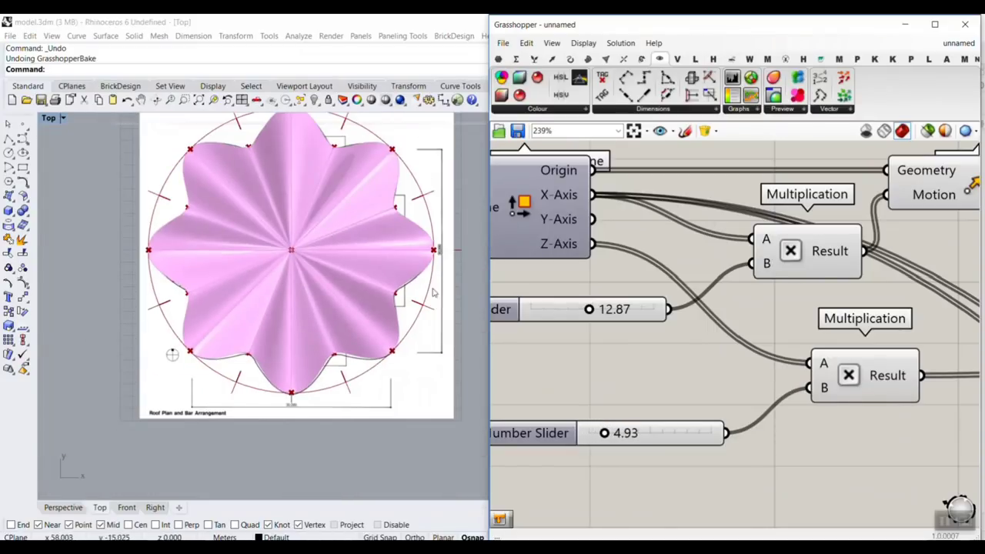
scroll(429, 220, up, 3)
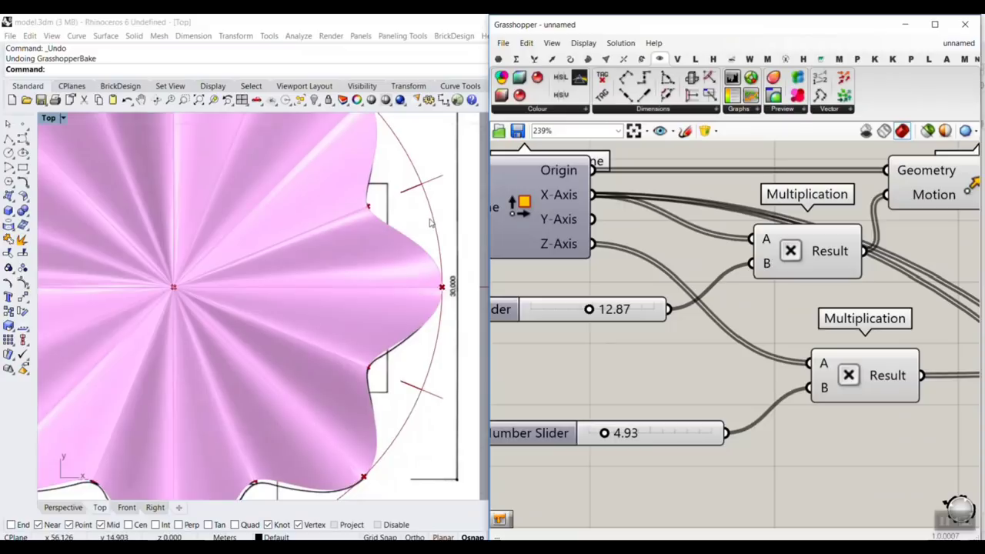
Return to the Perspective view and bake the Breps output of Brep Join.
click(63, 507)
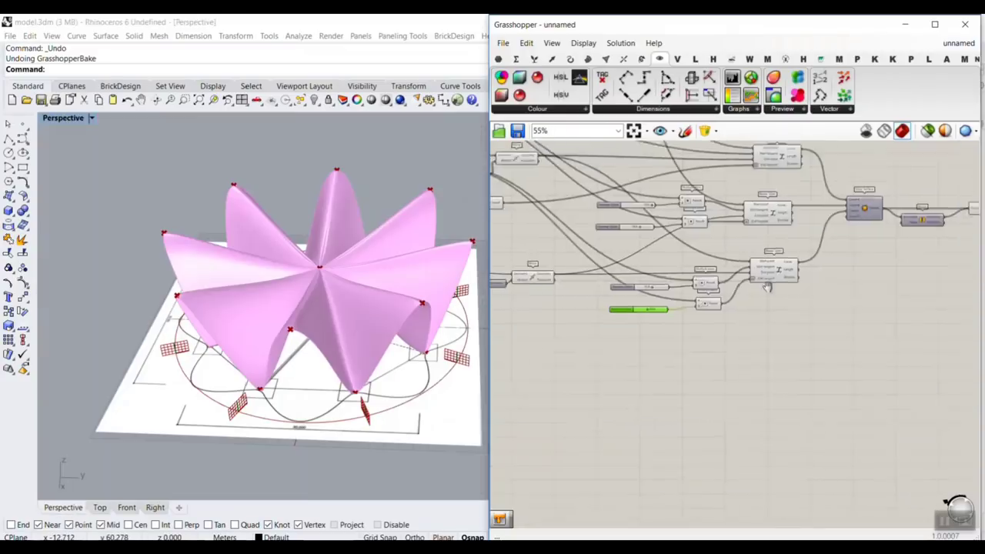
scroll(831, 275, up, 3)
right_click(834, 236)
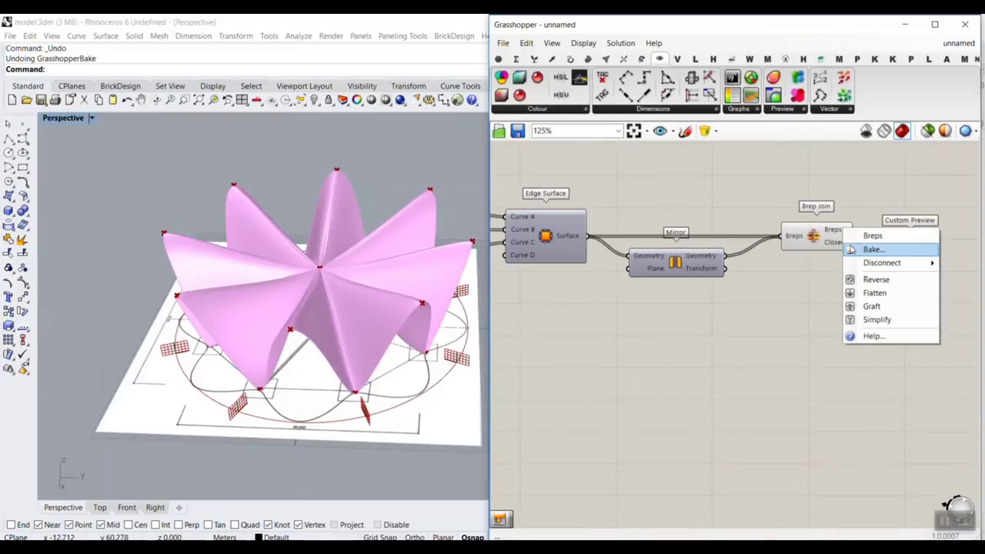
click(851, 249)
click(858, 365)
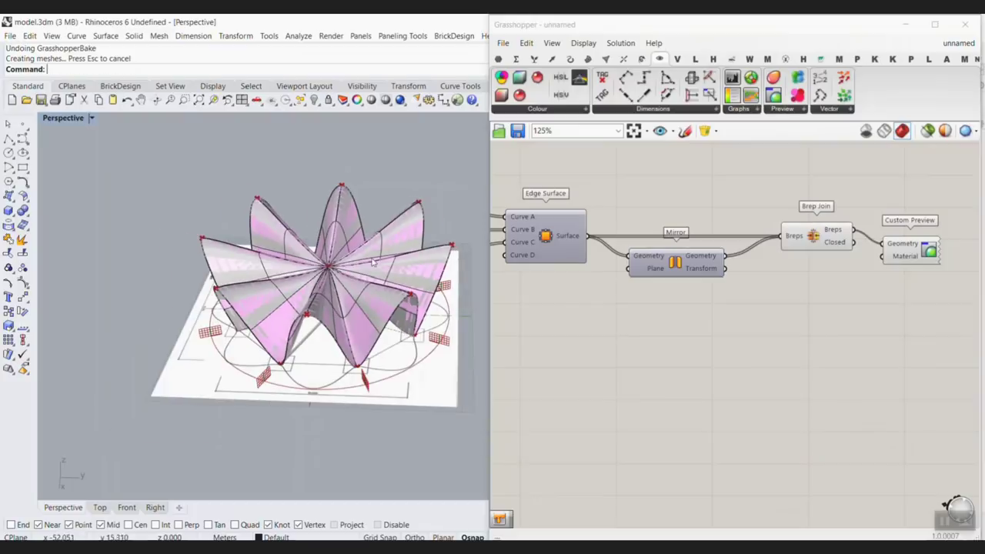
Move the baked shell away from the Grasshopper preview and the reference drawings, and deselect it.
right_drag(374, 263, 388, 270)
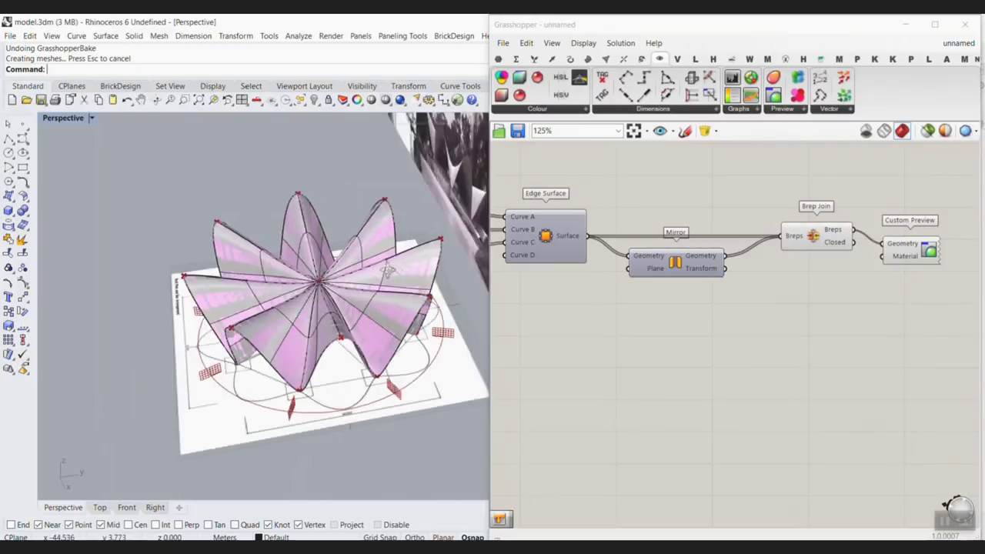
scroll(388, 270, down, 8)
drag(350, 293, 181, 345)
click(182, 364)
Examine the baked shell's petals and support points up close, from the side and from above.
scroll(181, 339, up, 10)
right_drag(192, 331, 300, 325)
scroll(377, 263, up, 8)
right_drag(380, 262, 359, 231)
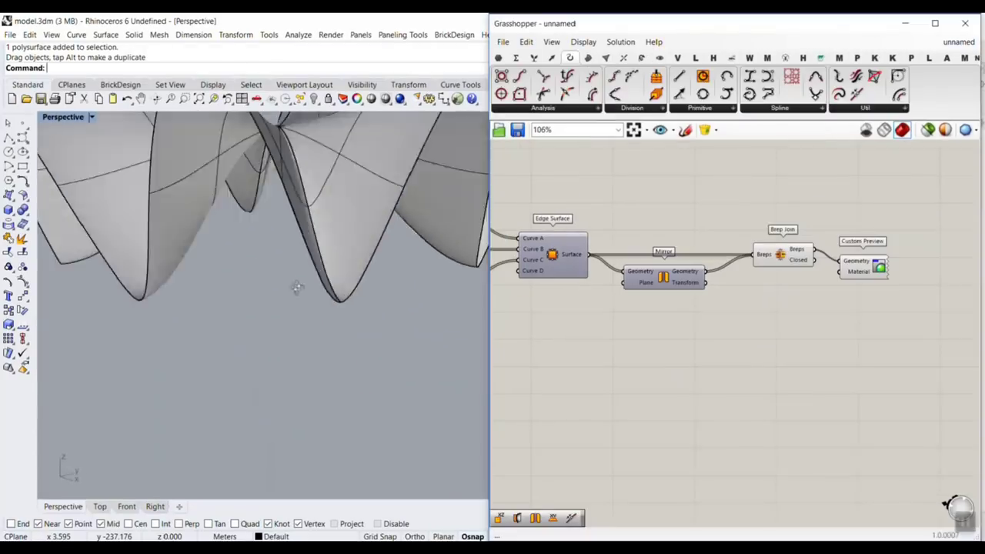
right_drag(297, 286, 273, 221)
scroll(289, 324, down, 5)
scroll(255, 347, up, 5)
scroll(266, 254, down, 6)
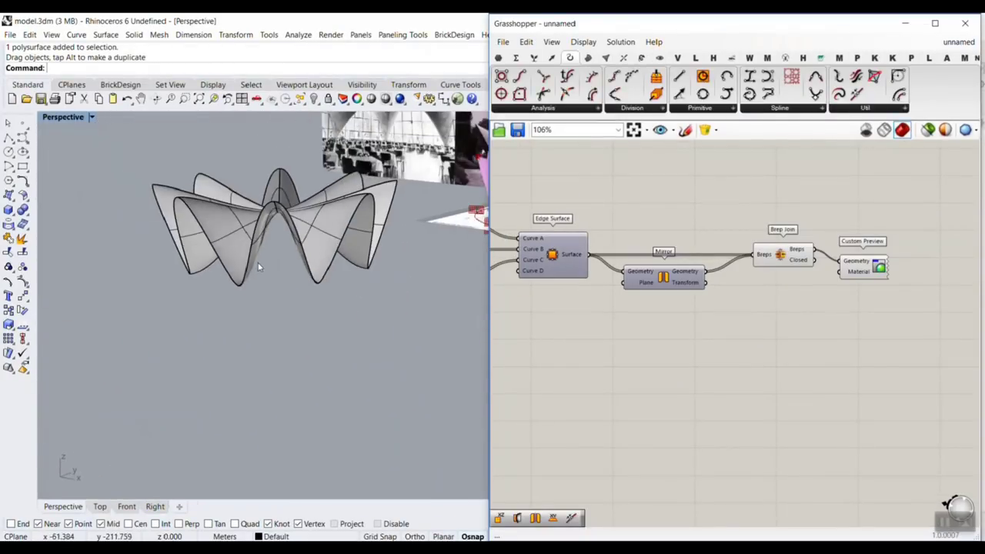
right_drag(242, 273, 224, 255)
scroll(300, 263, up, 6)
right_drag(309, 211, 244, 274)
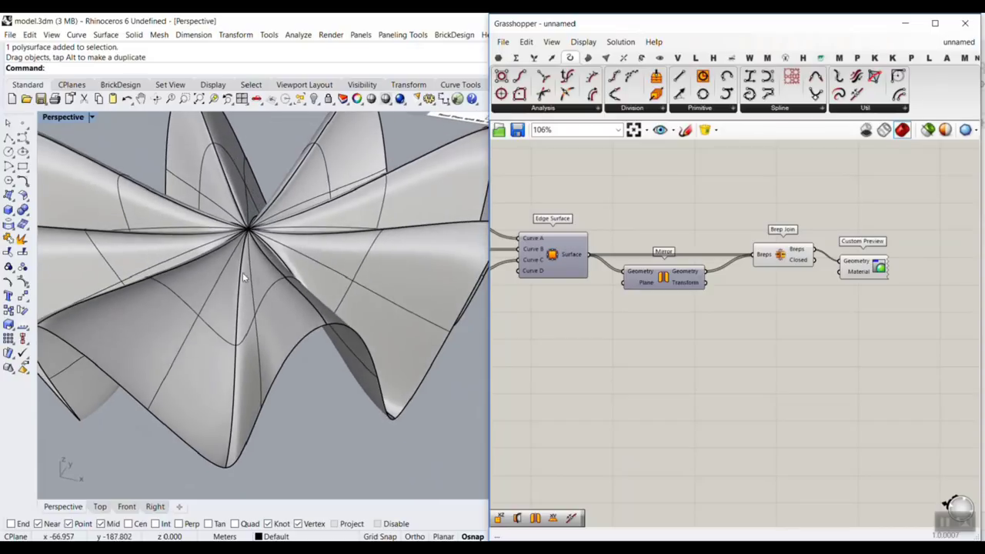
Offset the baked shell into a solid using OffsetSrf with distance 2, round corners, tolerance 0.001 and the input deleted.
click(205, 342)
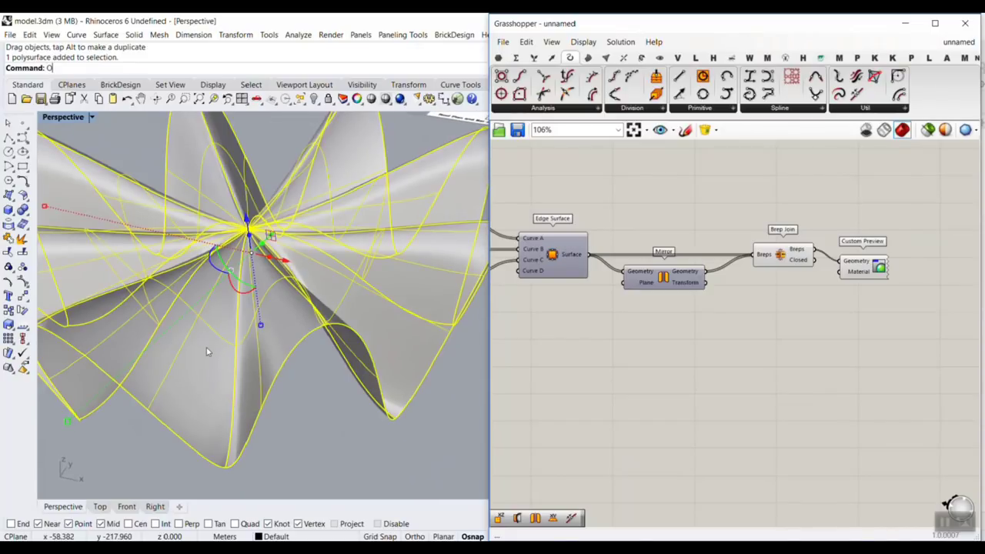
key(Return)
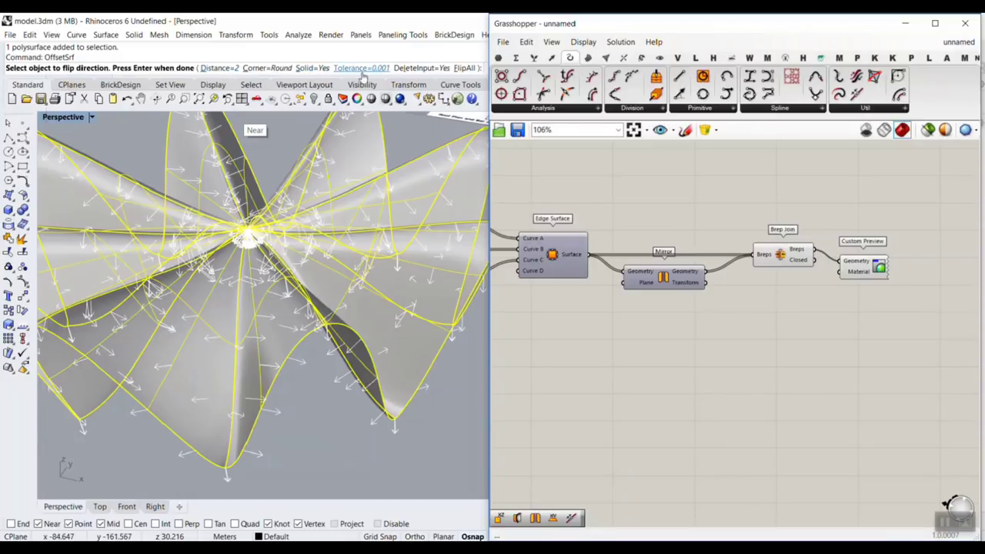
click(465, 69)
click(465, 69)
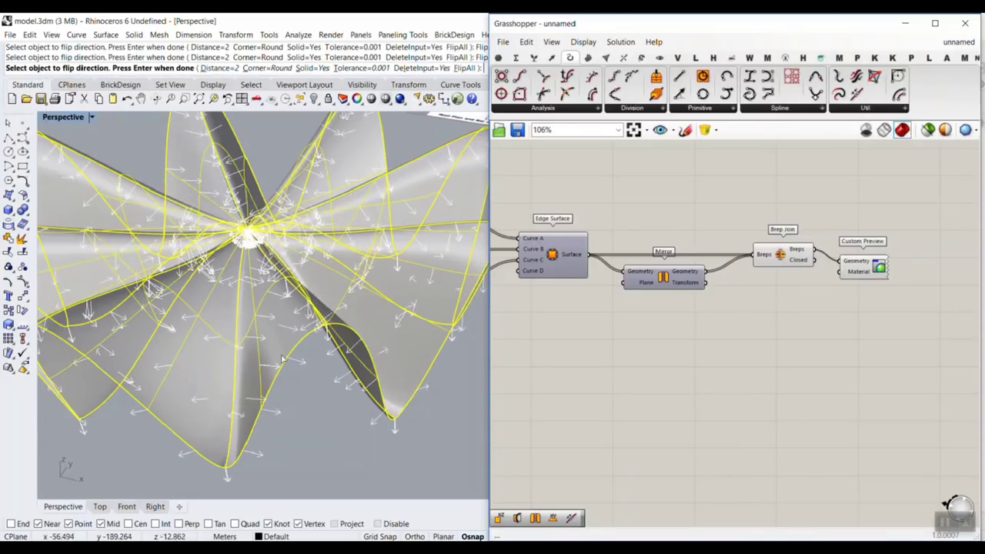
key(Return)
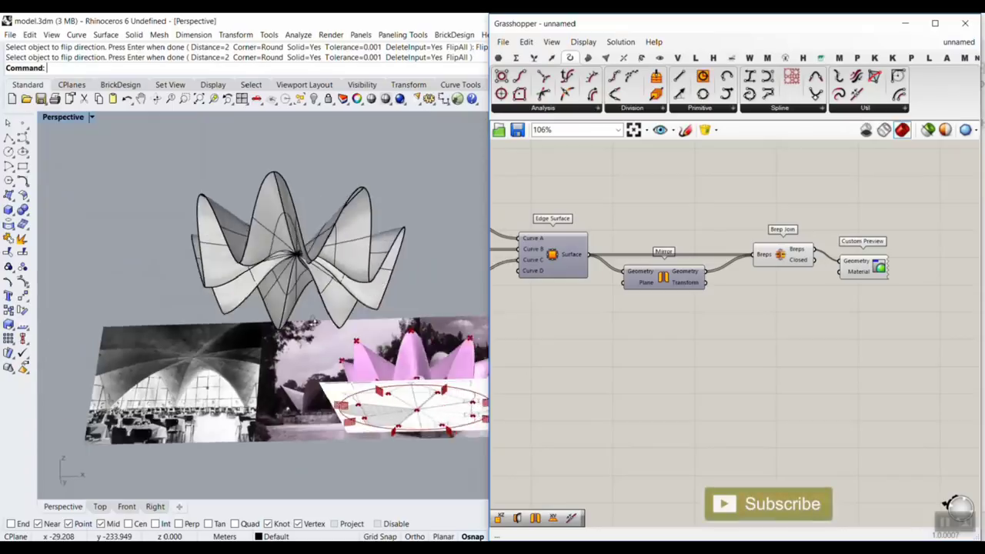
Examine the thickened shell from several angles and compare it with the Grasshopper preview, the roof plan and the reference photos.
right_drag(313, 320, 229, 343)
scroll(240, 360, up, 6)
scroll(173, 340, down, 8)
scroll(204, 324, down, 8)
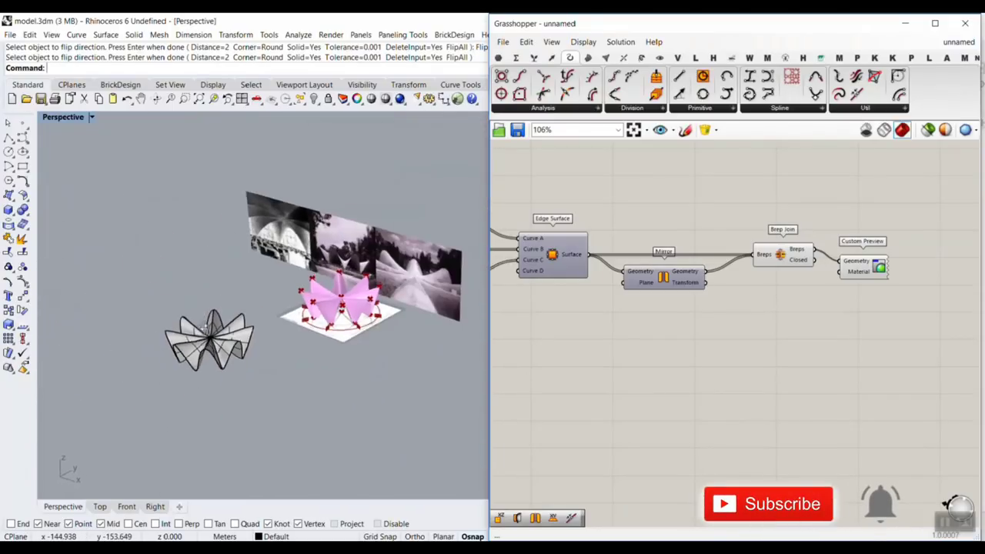
scroll(359, 317, up, 5)
right_drag(231, 463, 314, 337)
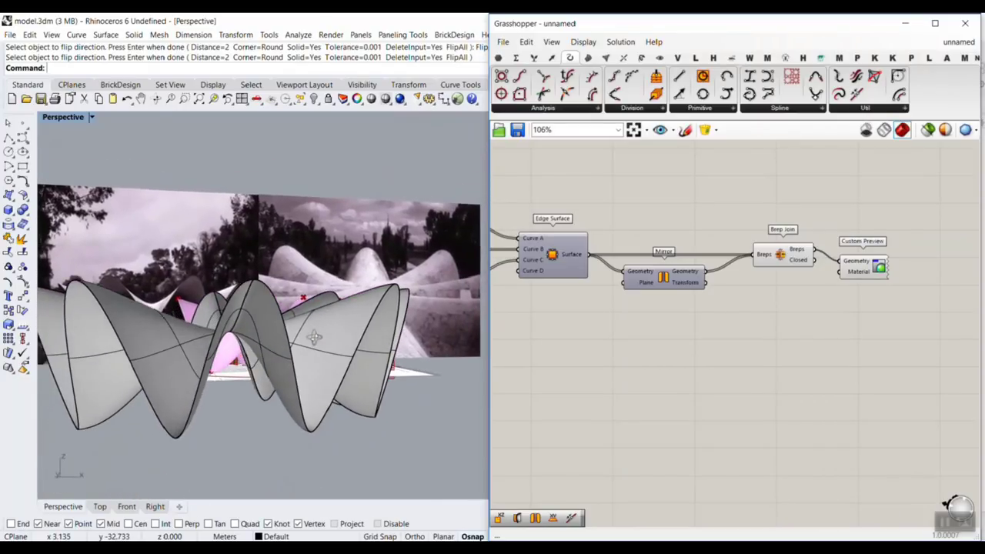
right_drag(314, 342, 270, 408)
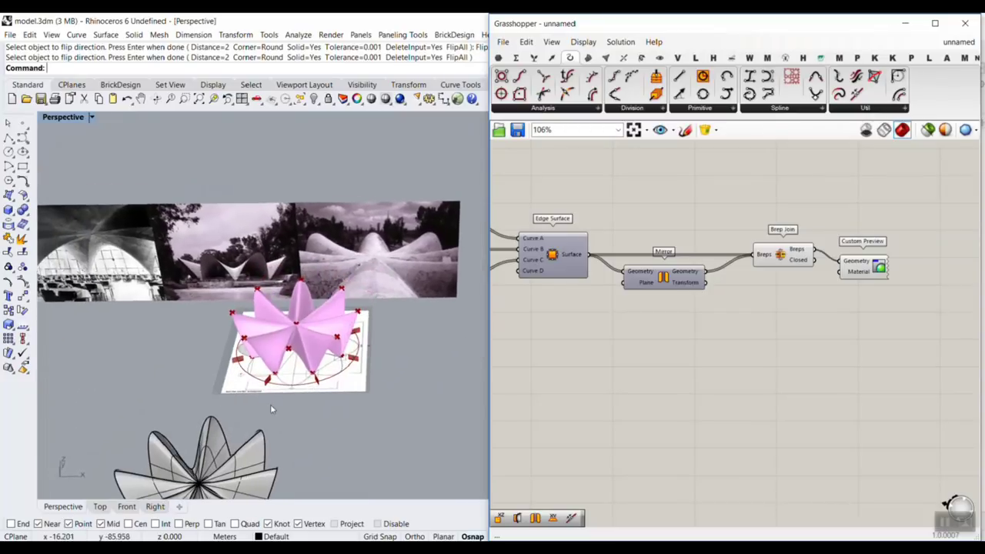
right_drag(309, 361, 282, 307)
scroll(279, 305, up, 6)
shift+right_drag(362, 289, 246, 308)
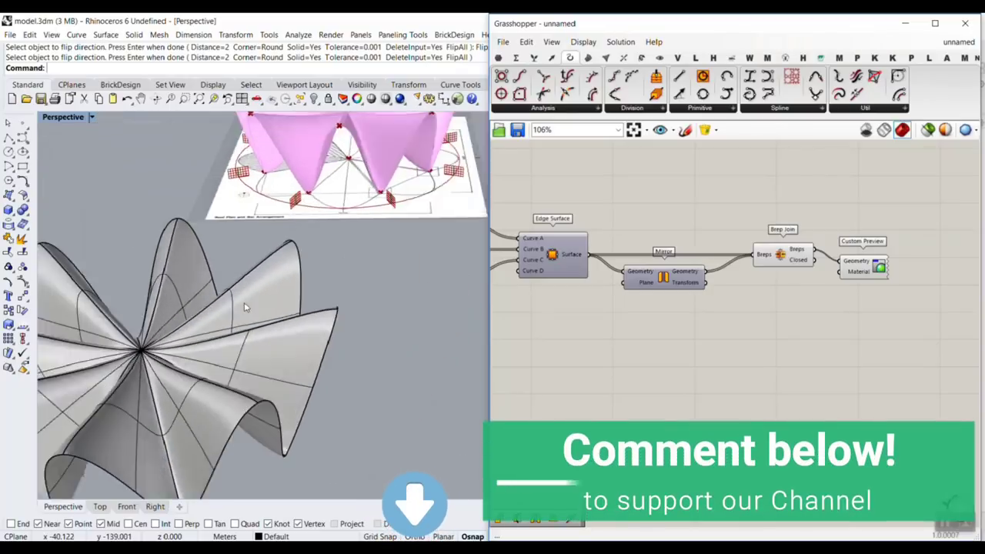
scroll(247, 307, down, 6)
scroll(276, 293, up, 6)
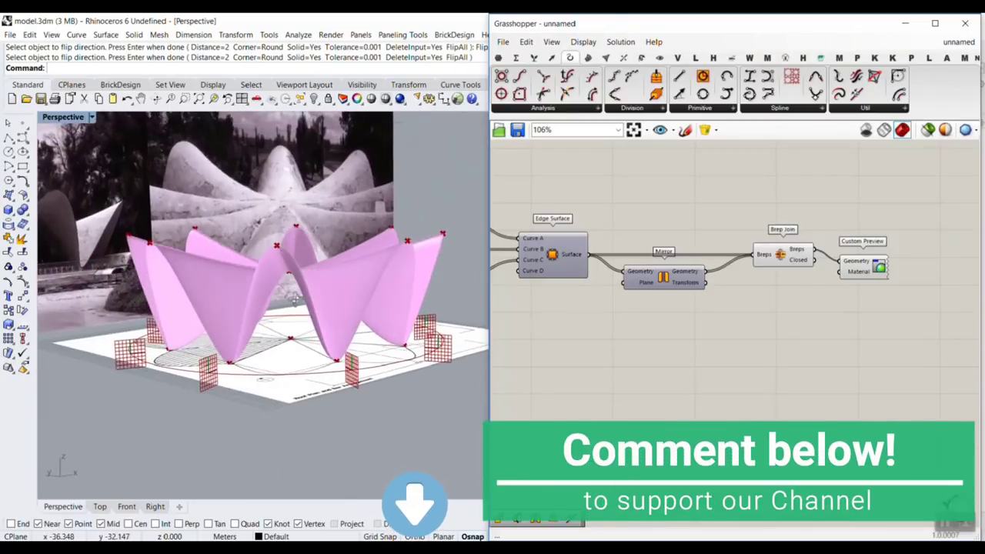
right_drag(301, 310, 265, 329)
Review the Bezier Span components feeding Edge Surface in the Grasshopper definition.
right_drag(528, 264, 758, 310)
scroll(760, 309, down, 4)
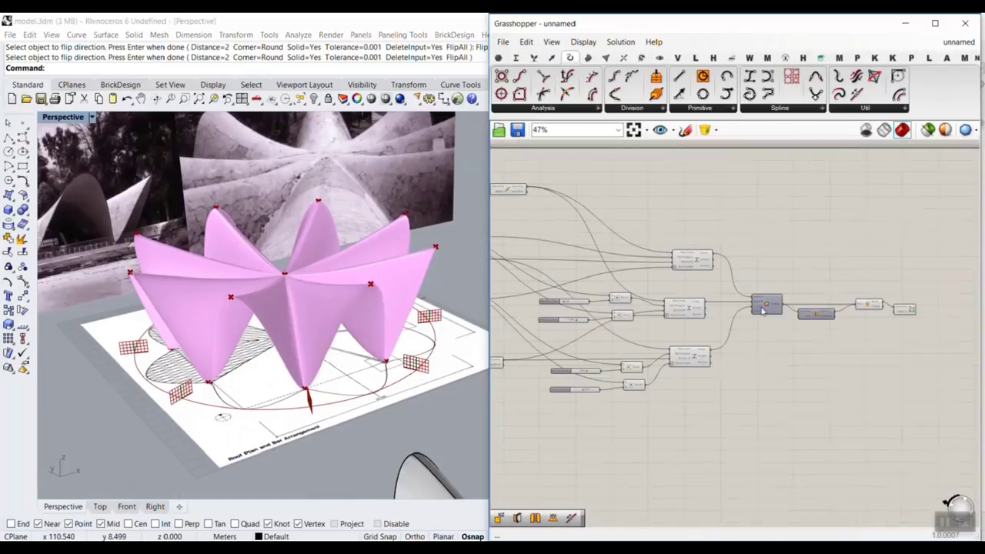
scroll(692, 262, up, 3)
scroll(691, 262, up, 3)
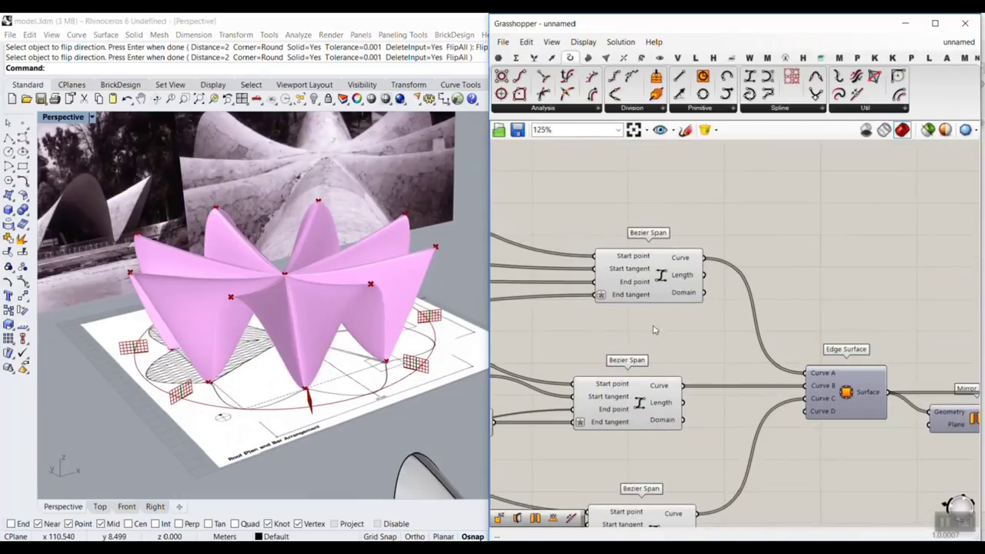